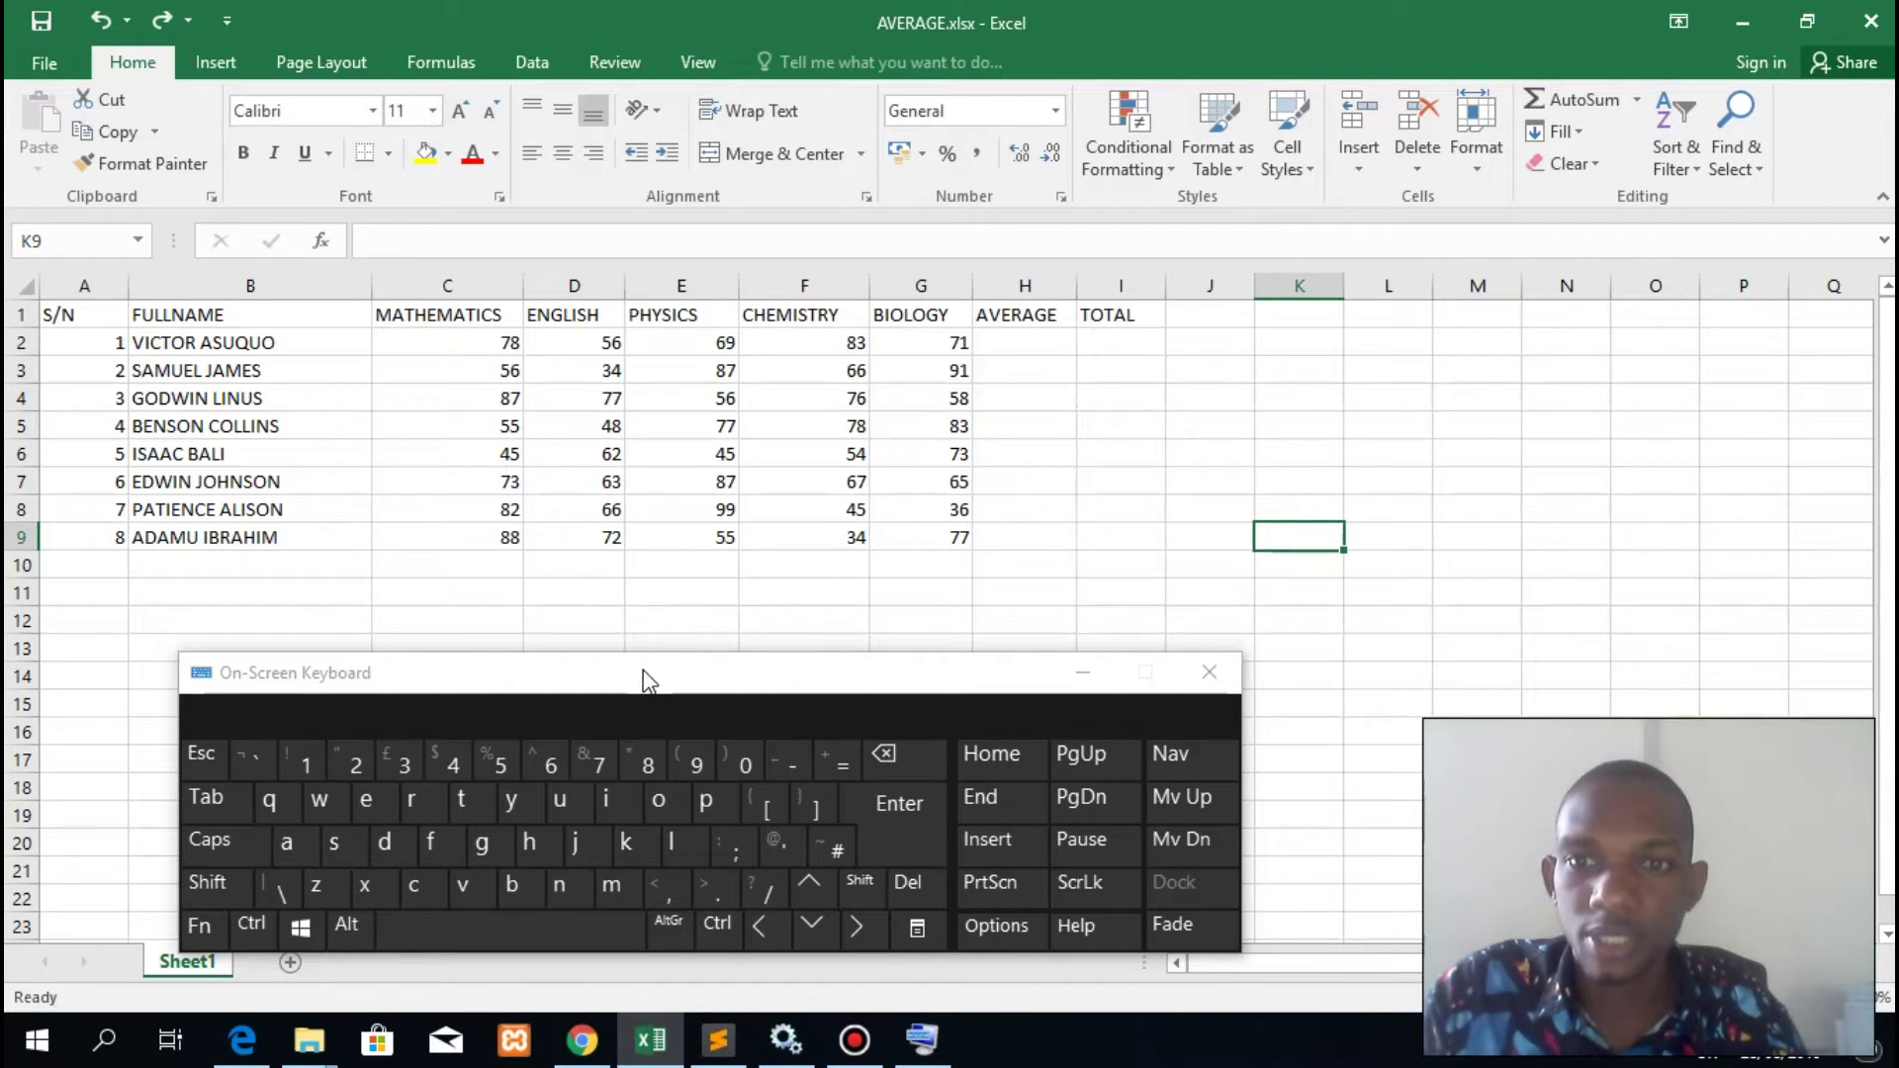
drag(644, 674, 655, 669)
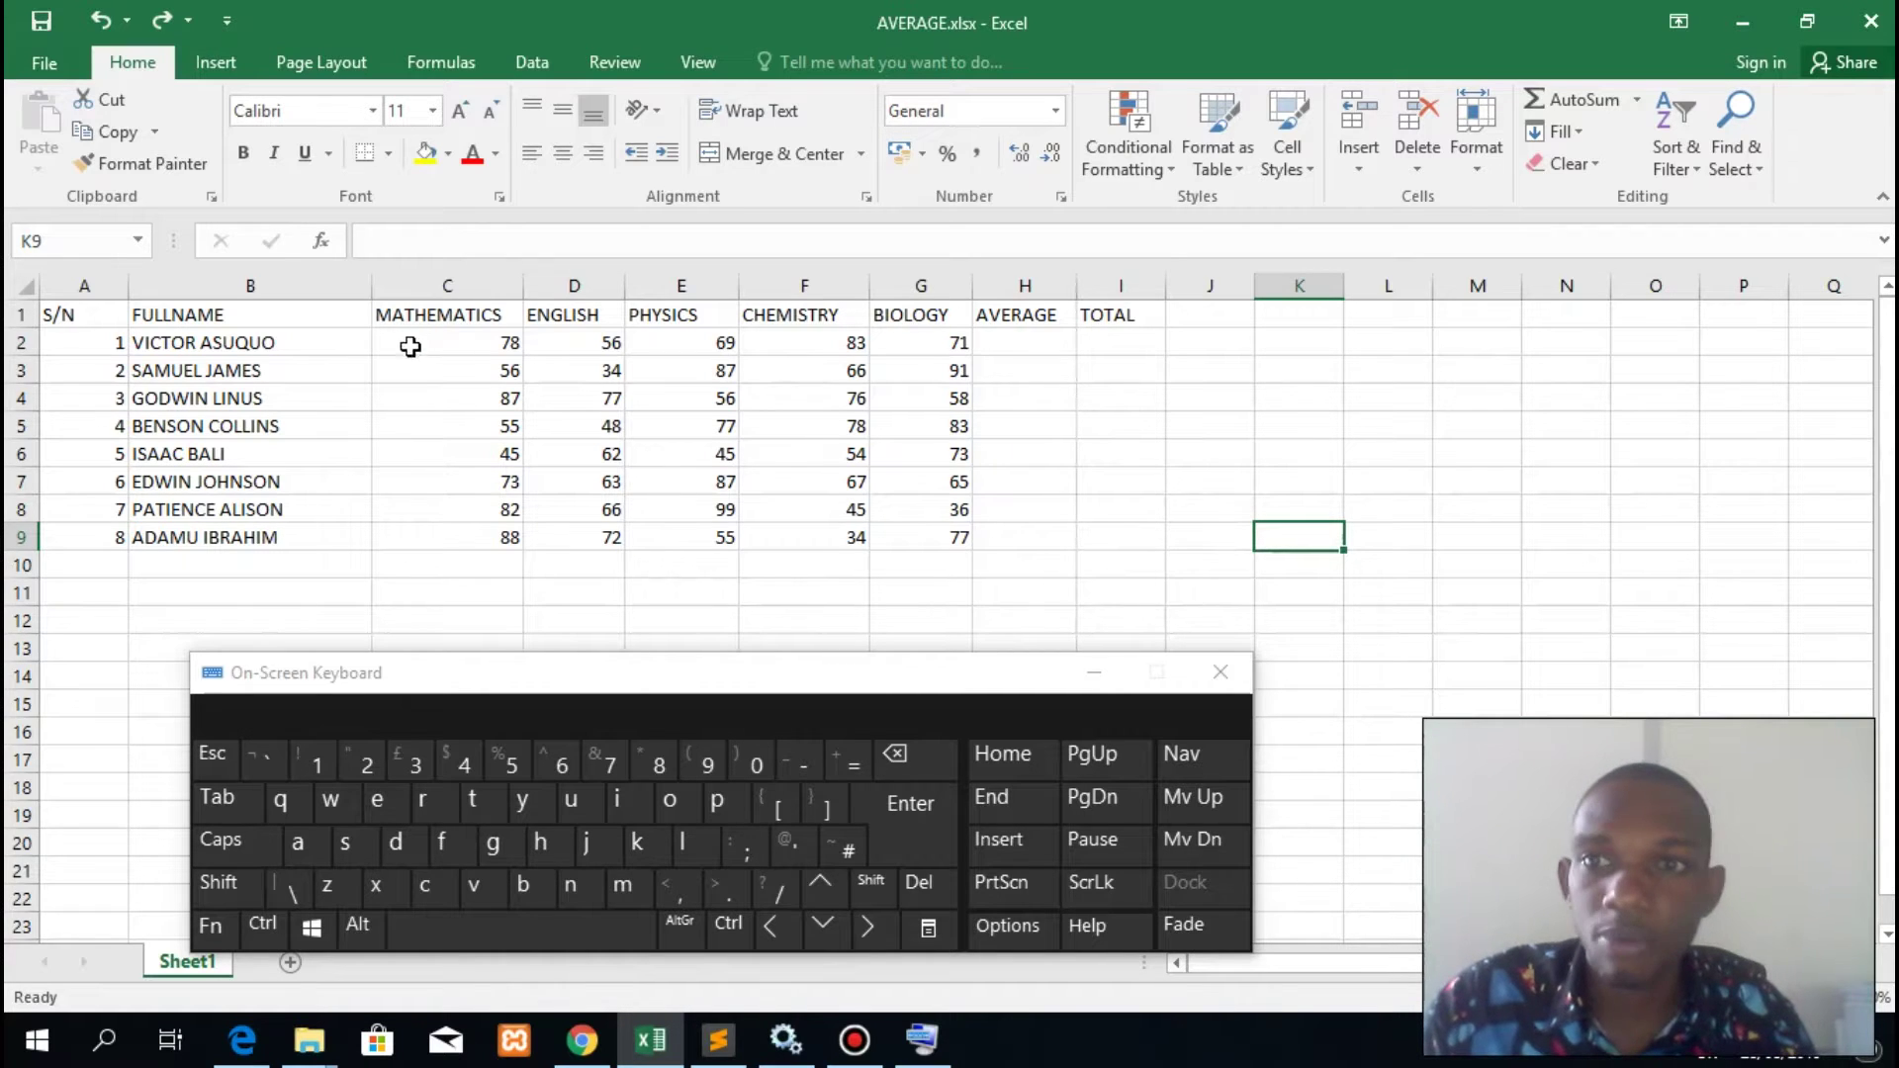
drag(411, 346, 911, 368)
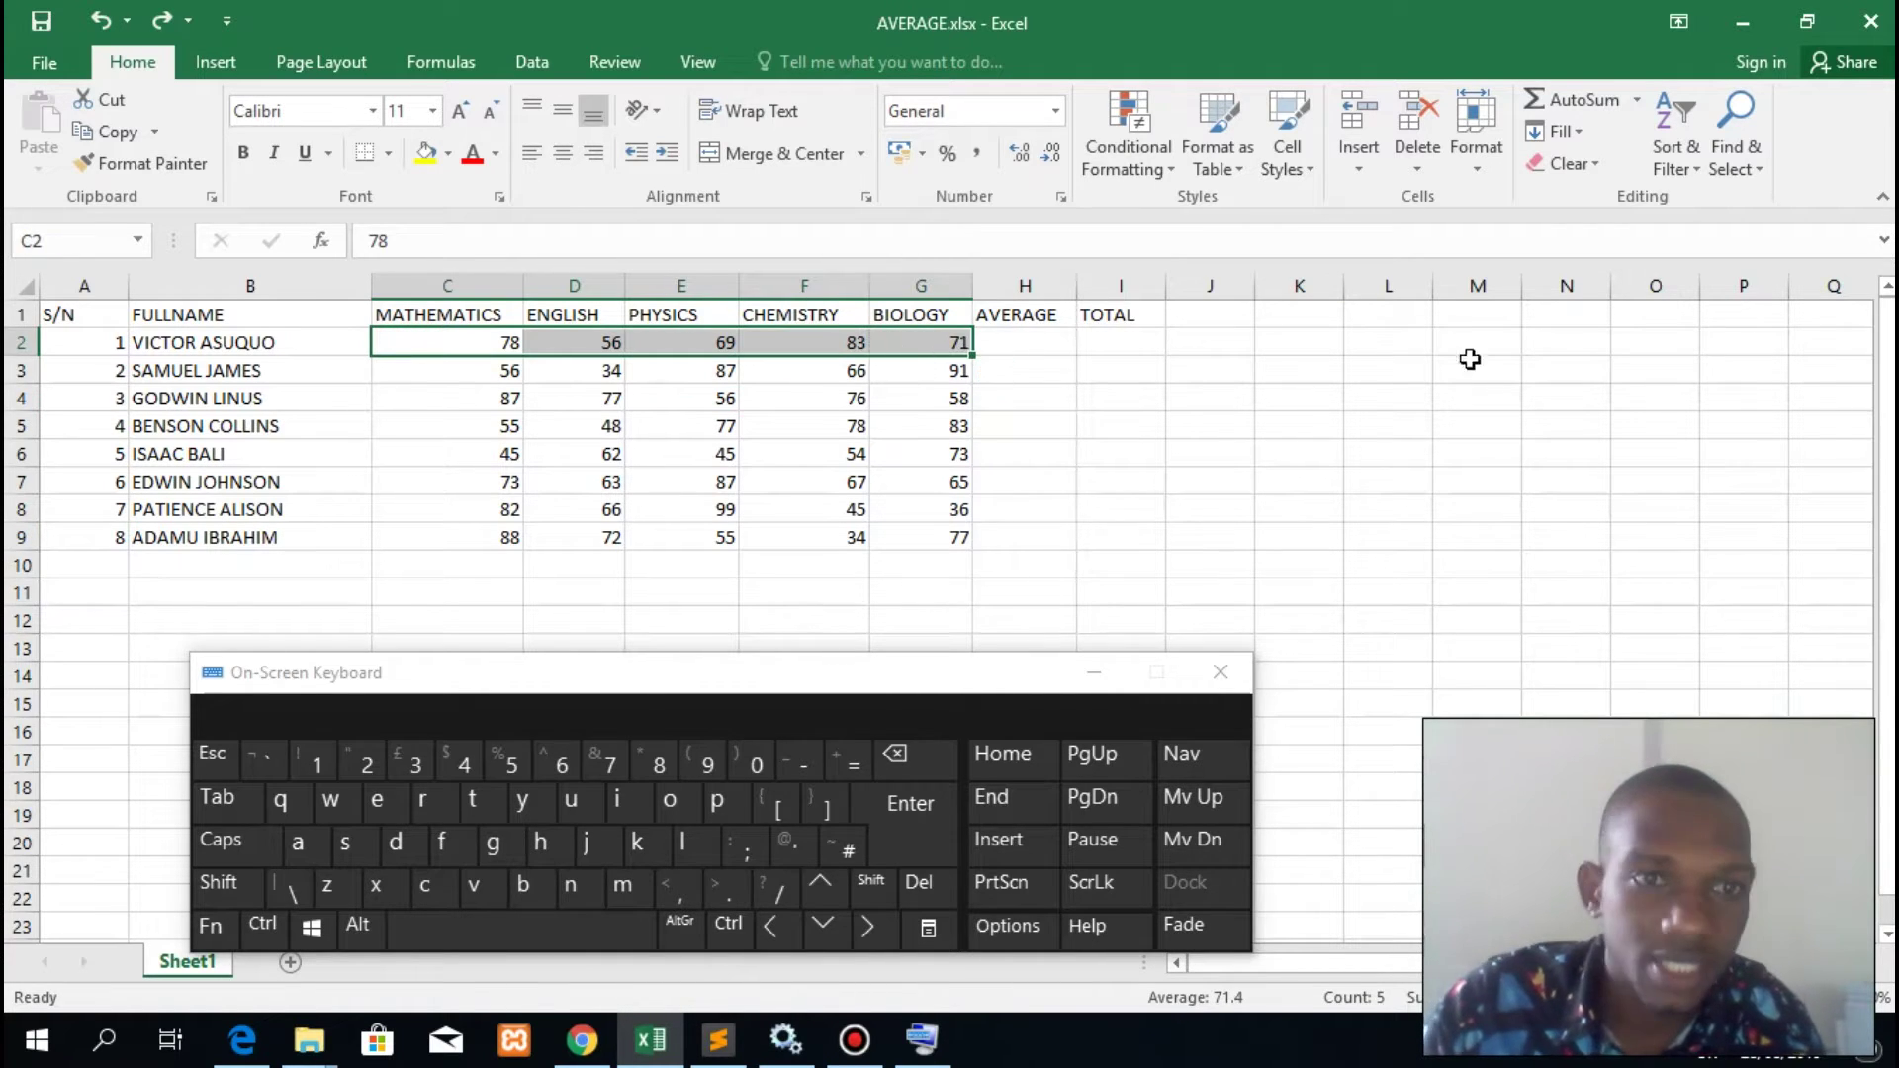
ctrl+click(1544, 336)
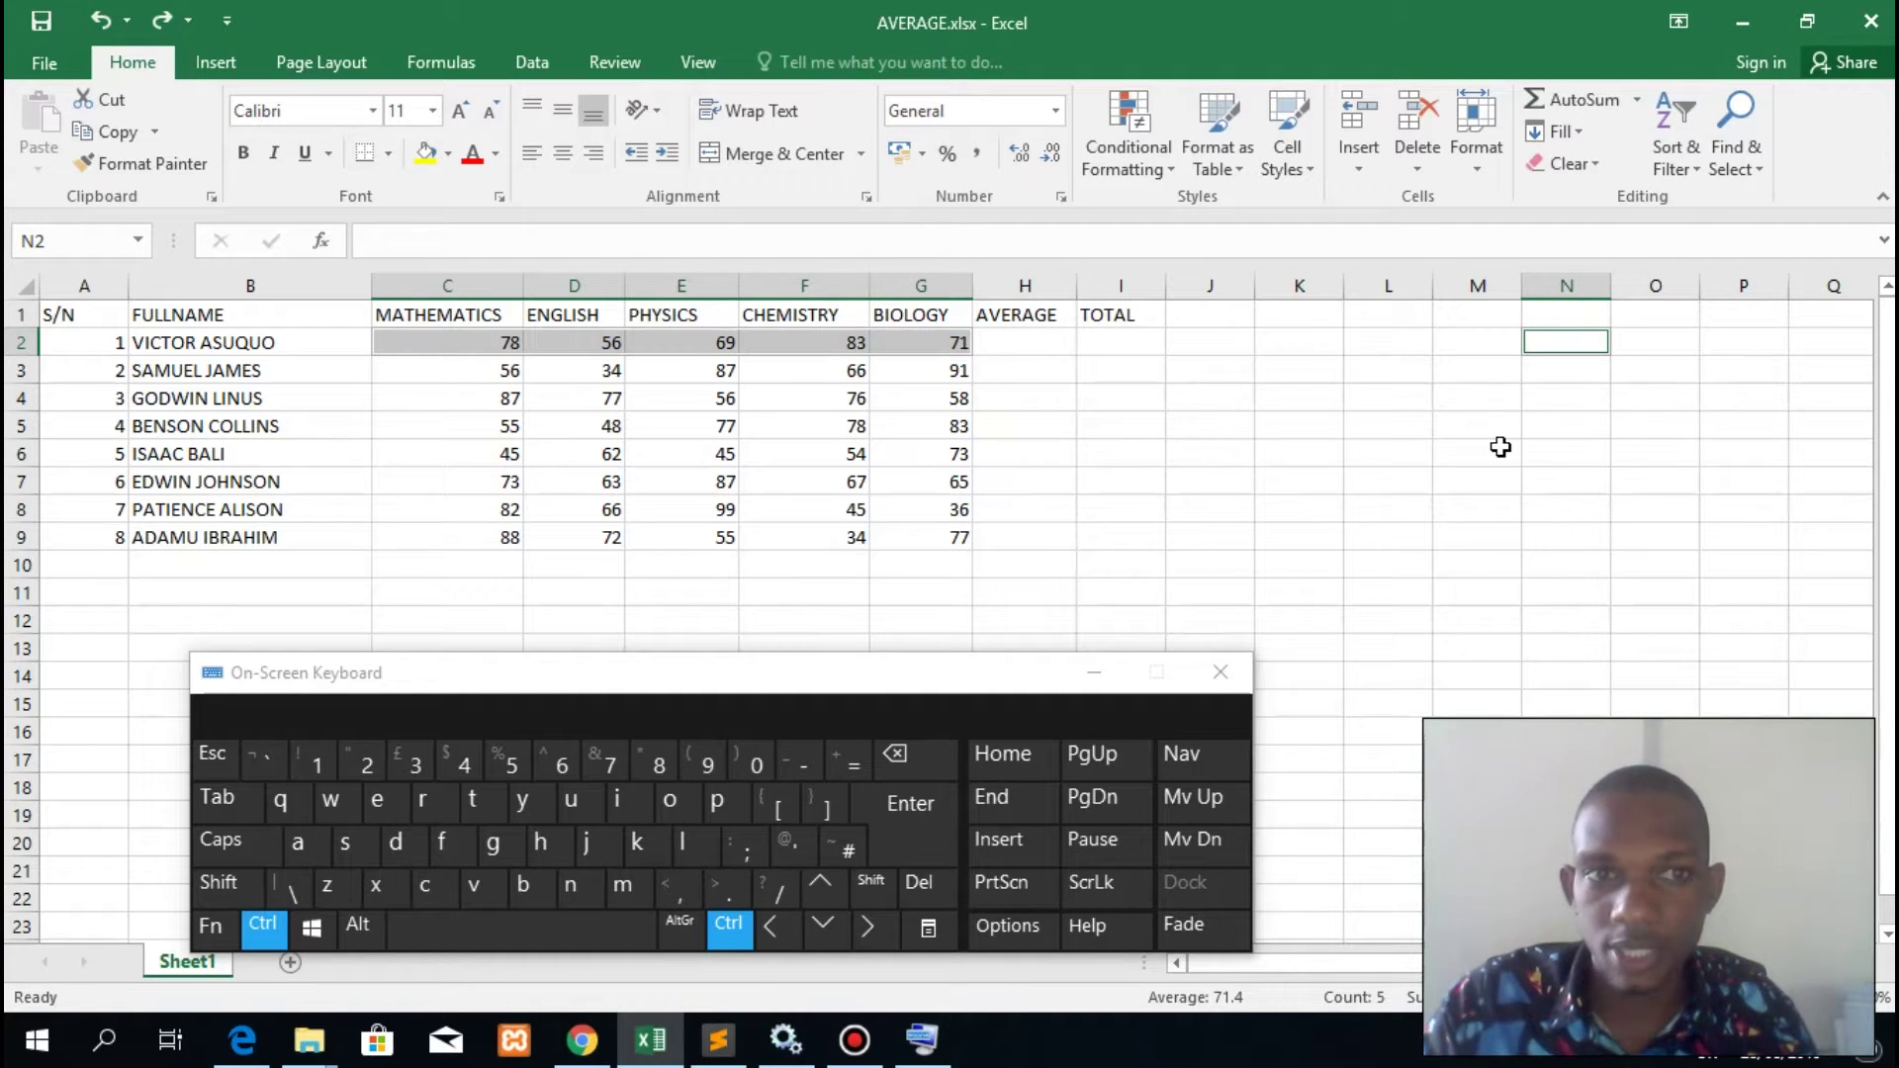
click(1368, 506)
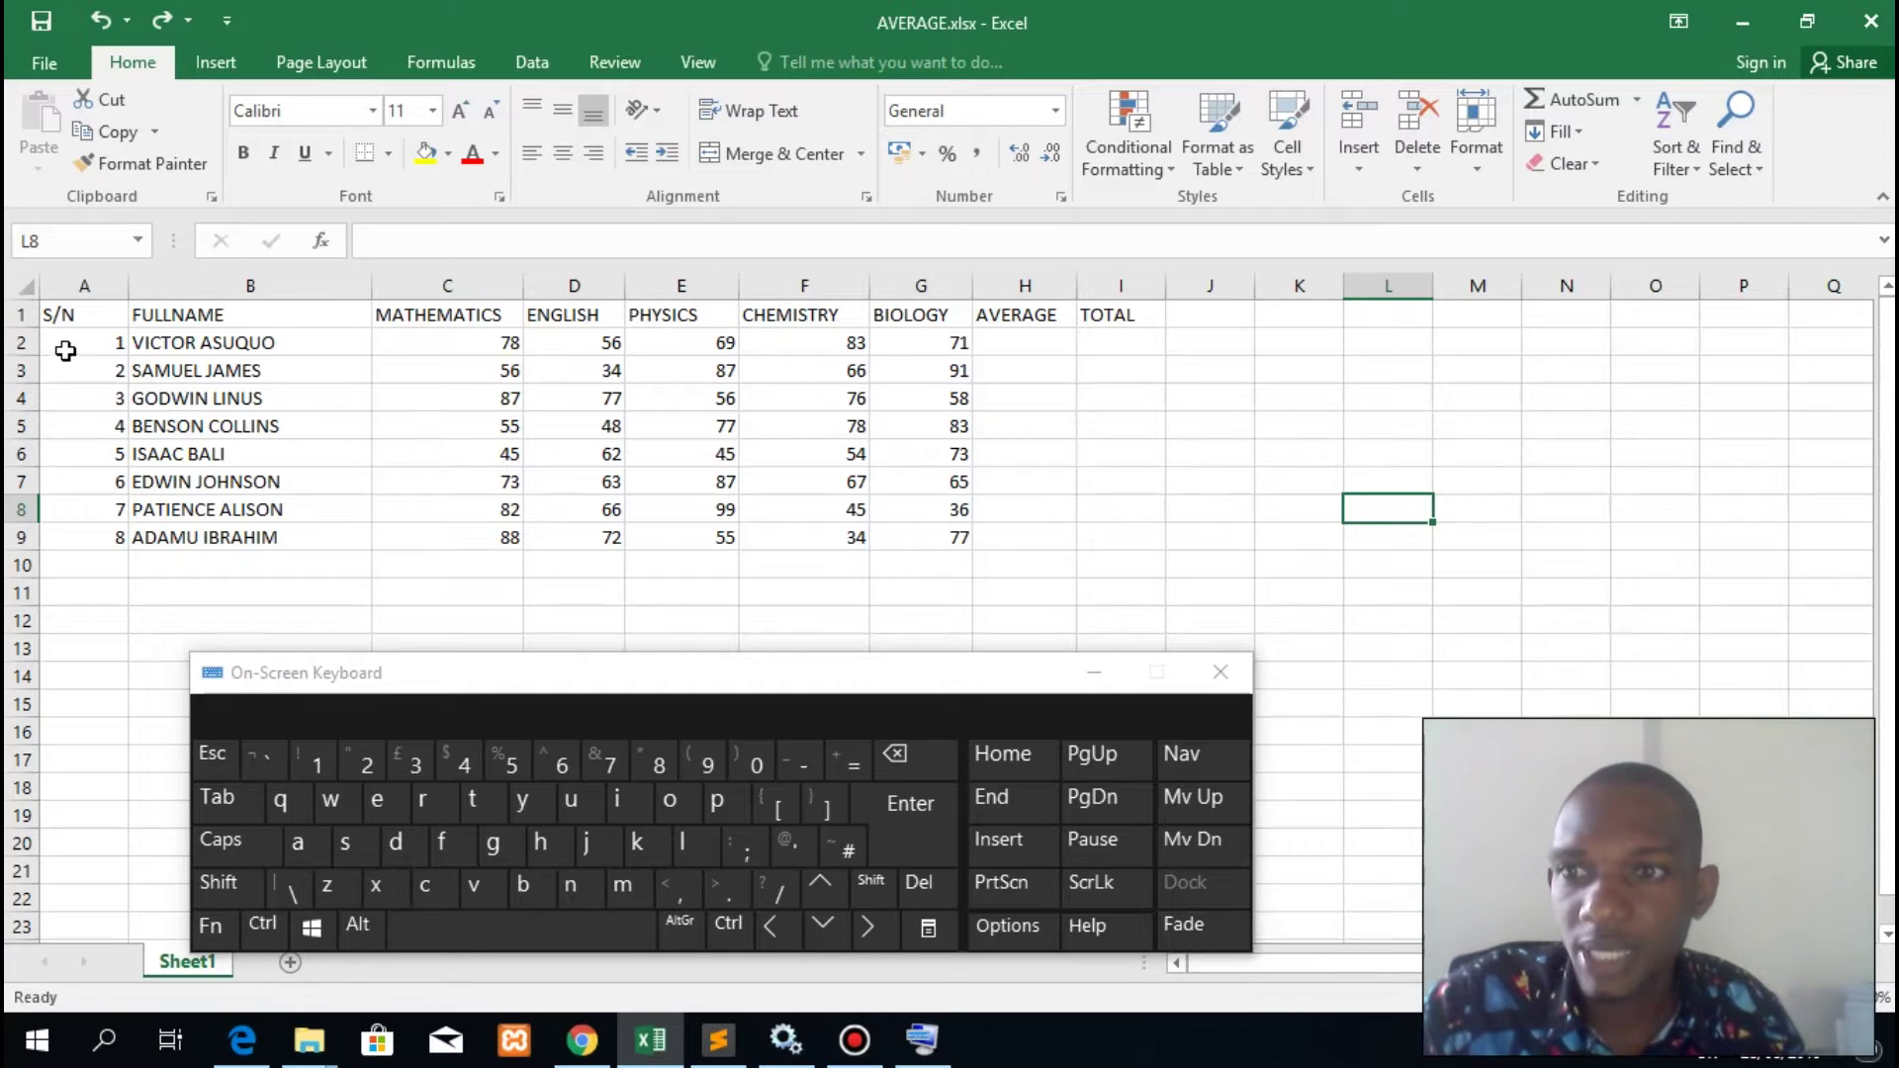
click(65, 350)
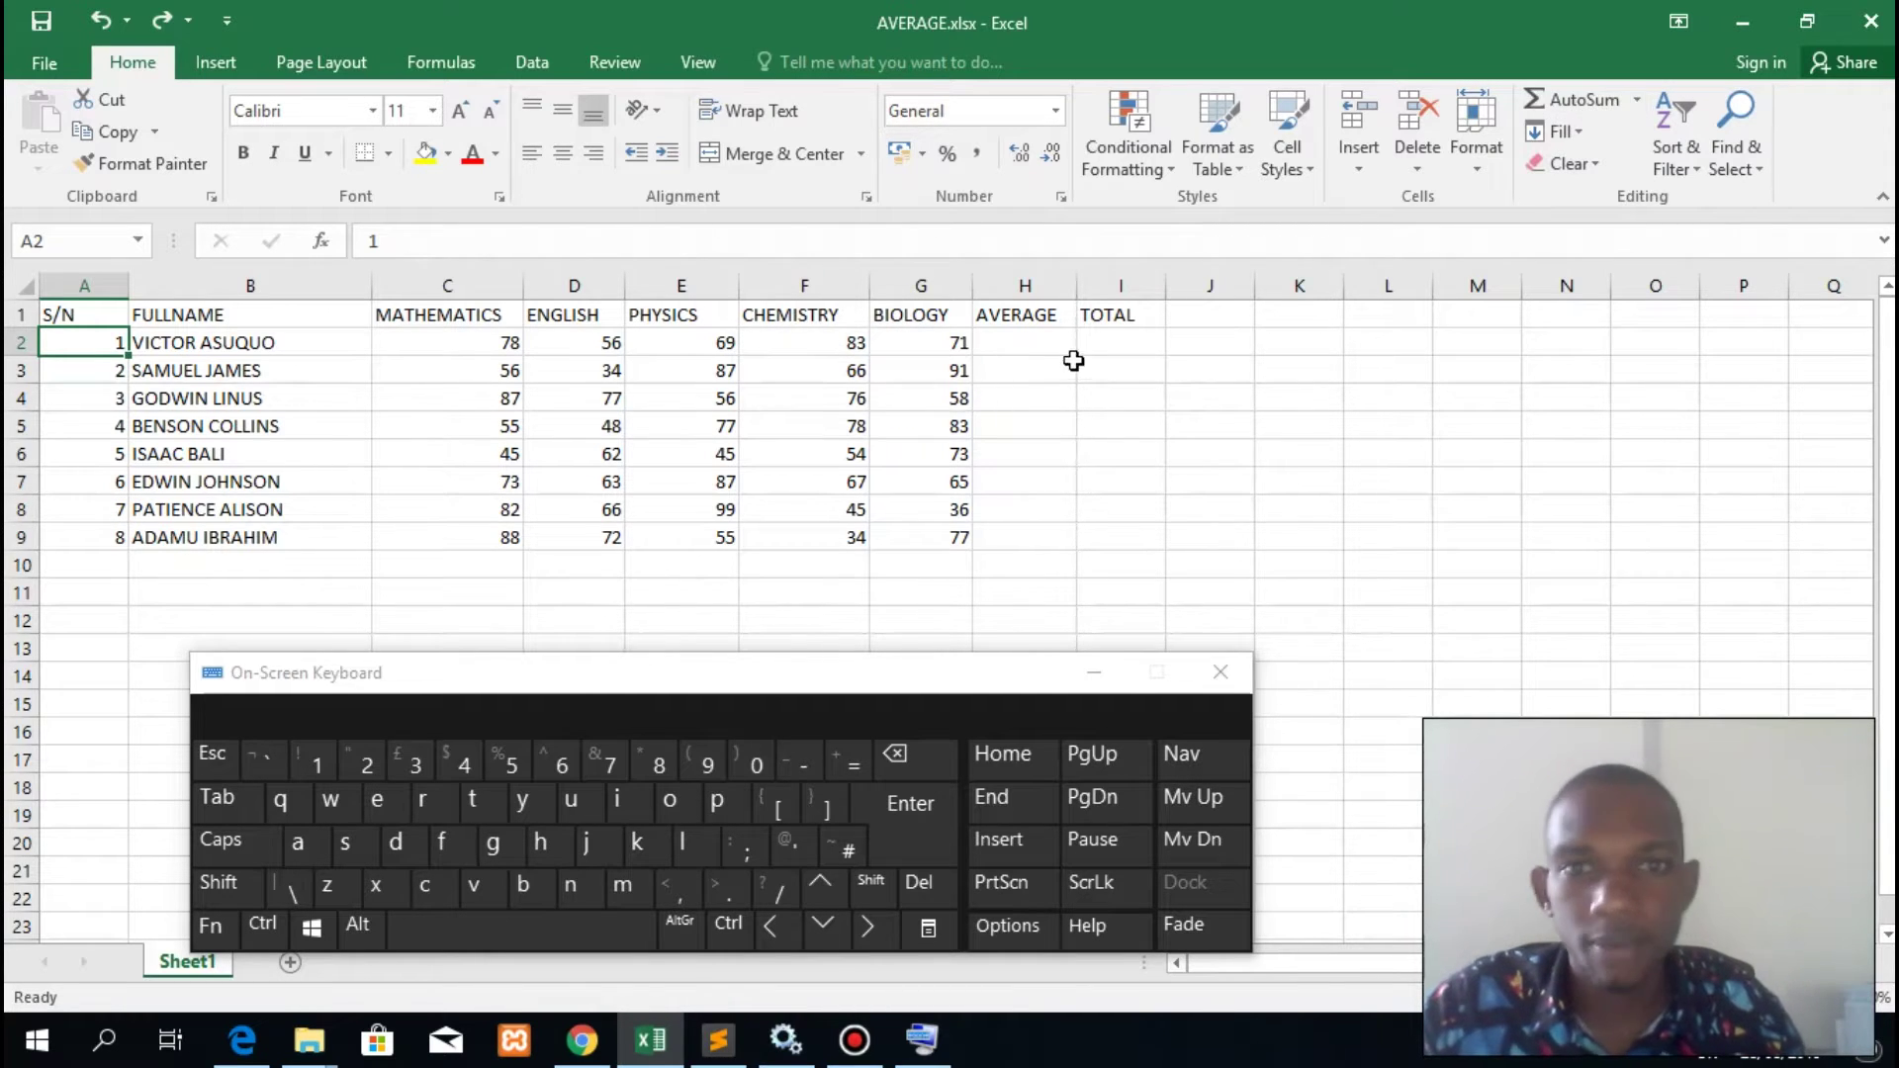
click(1041, 349)
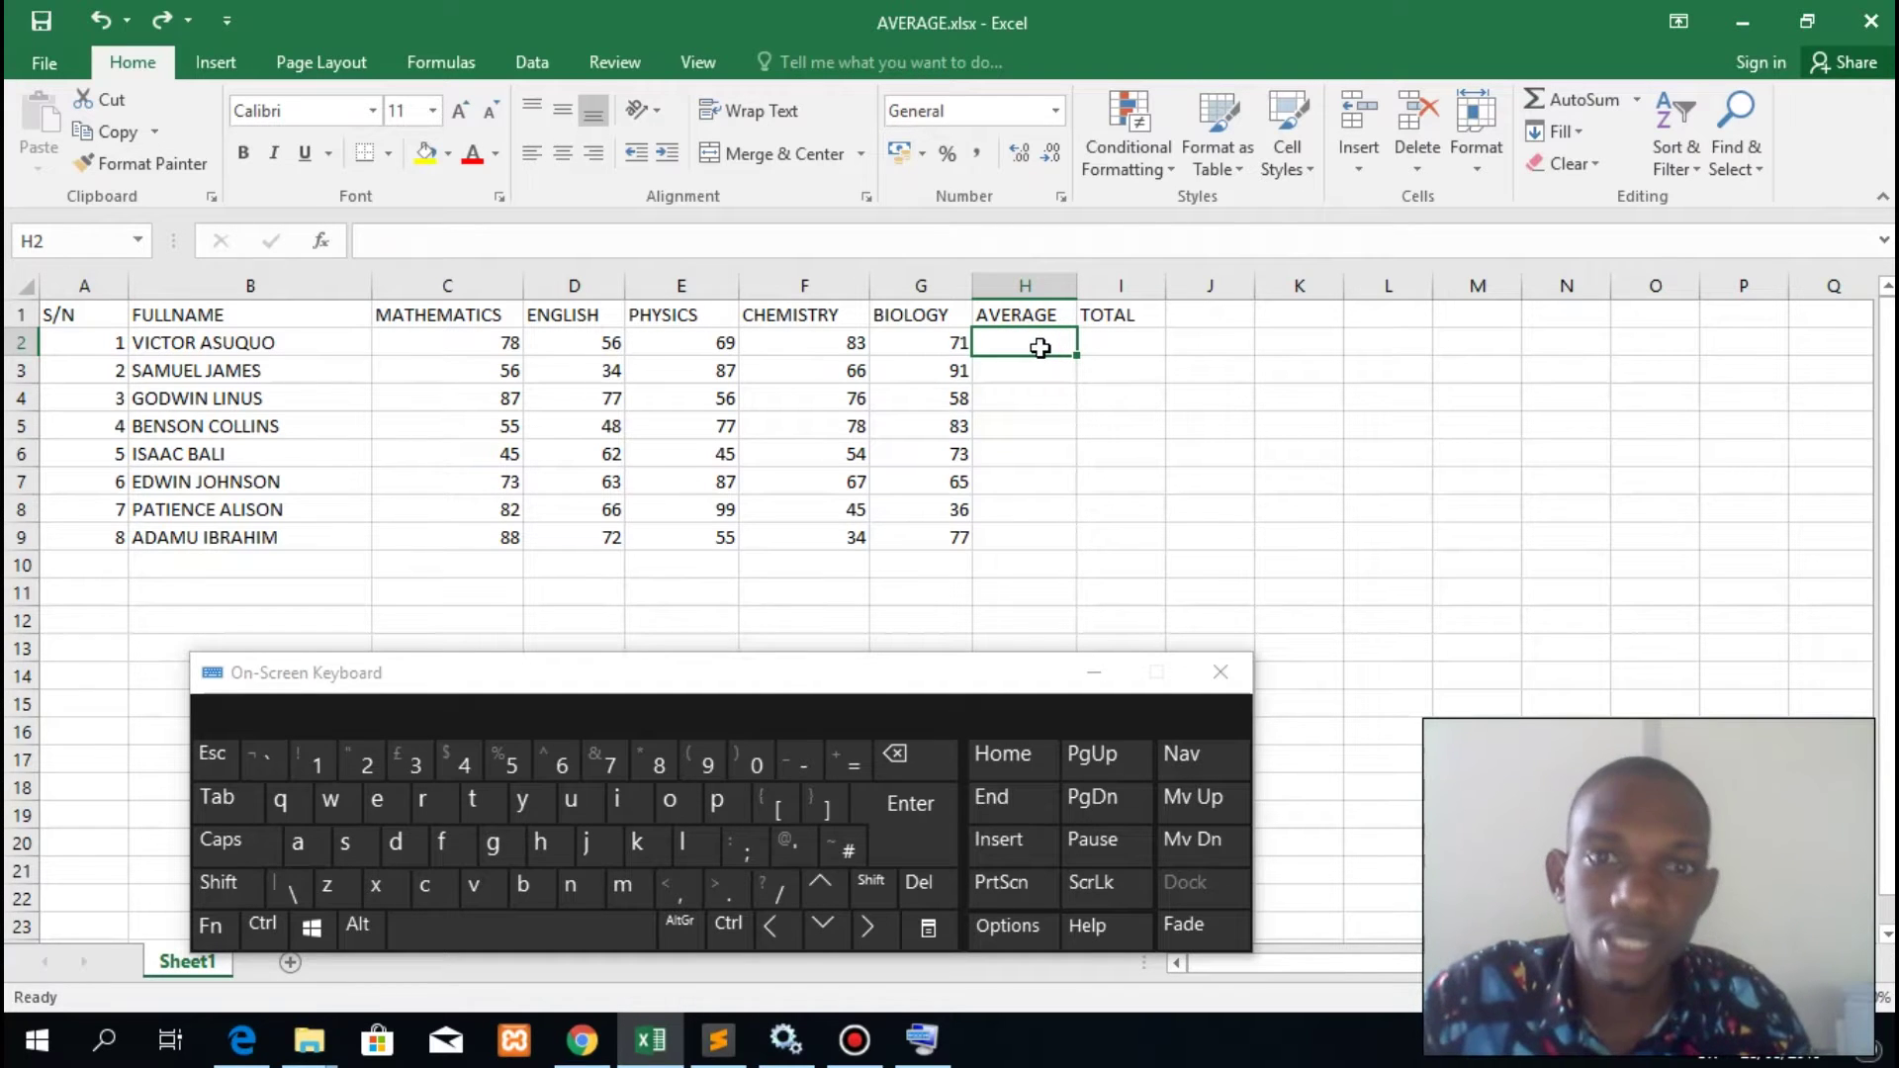
drag(407, 345, 970, 361)
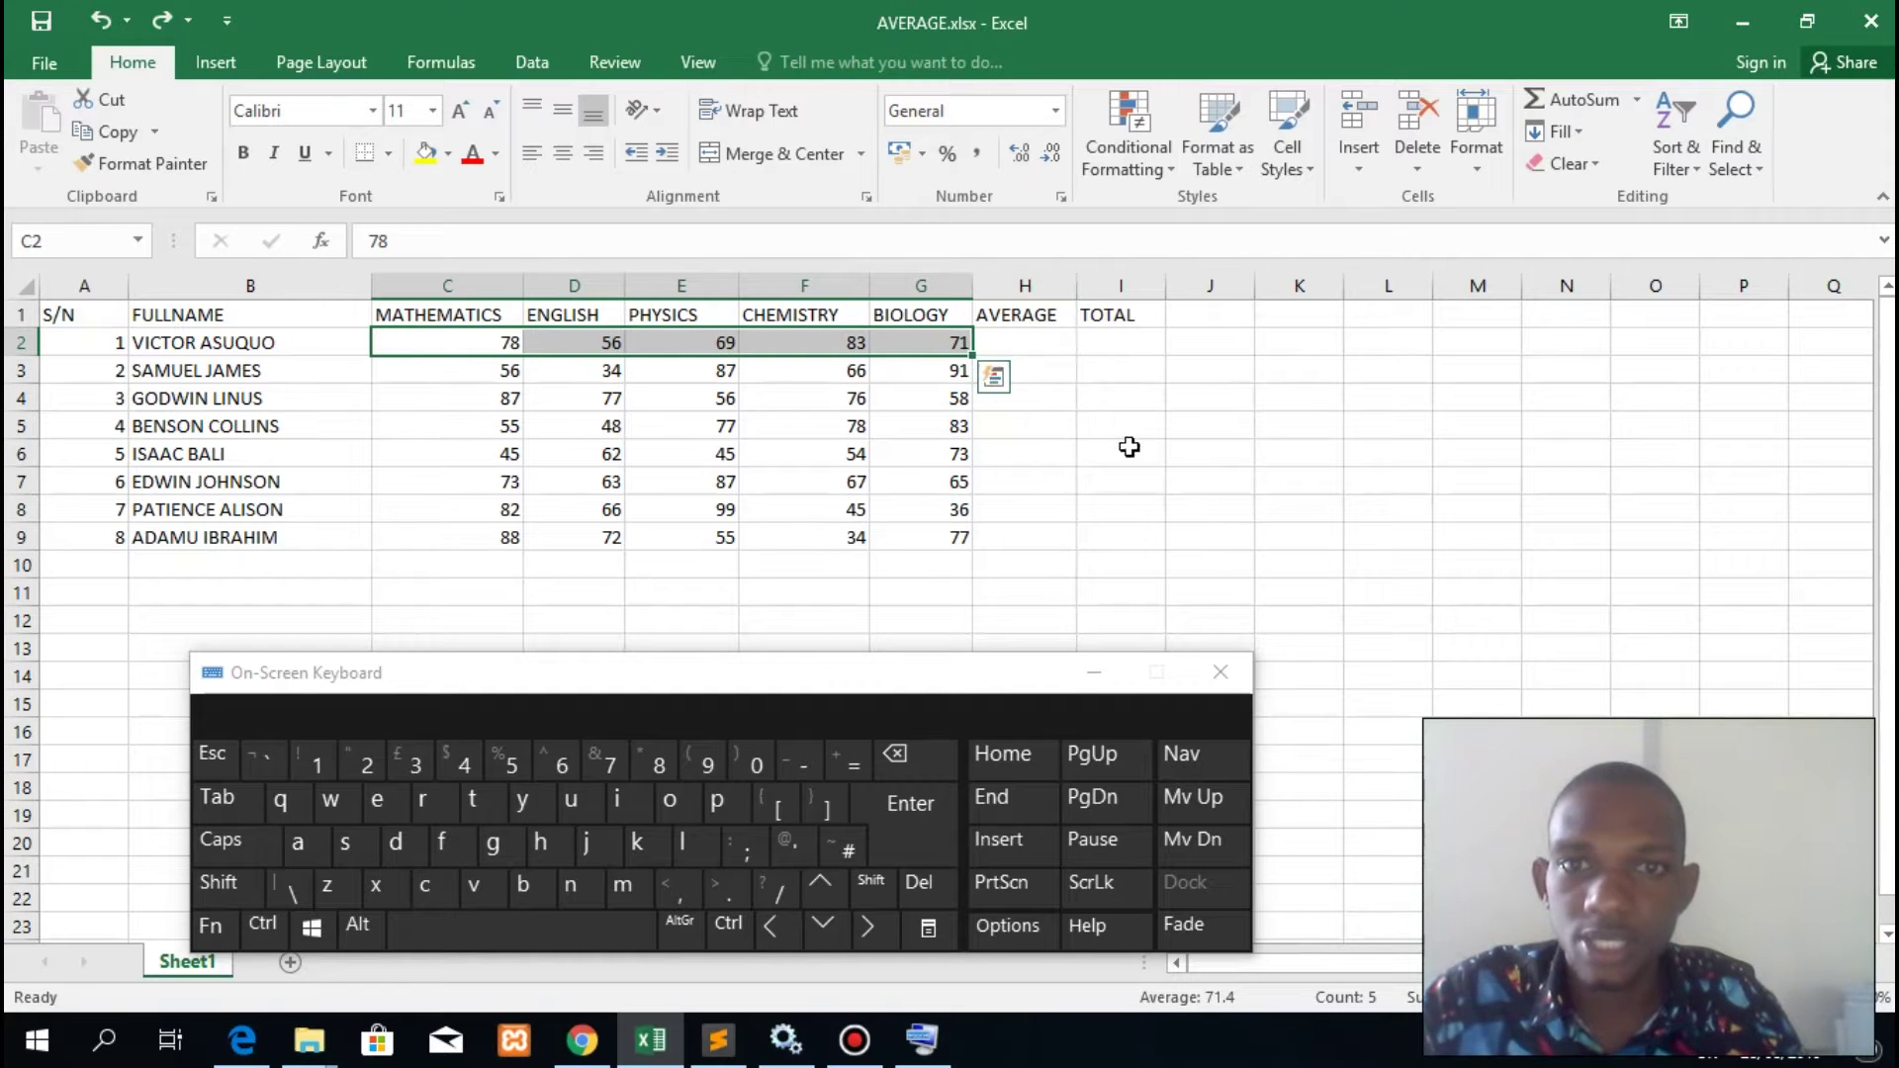
click(1268, 416)
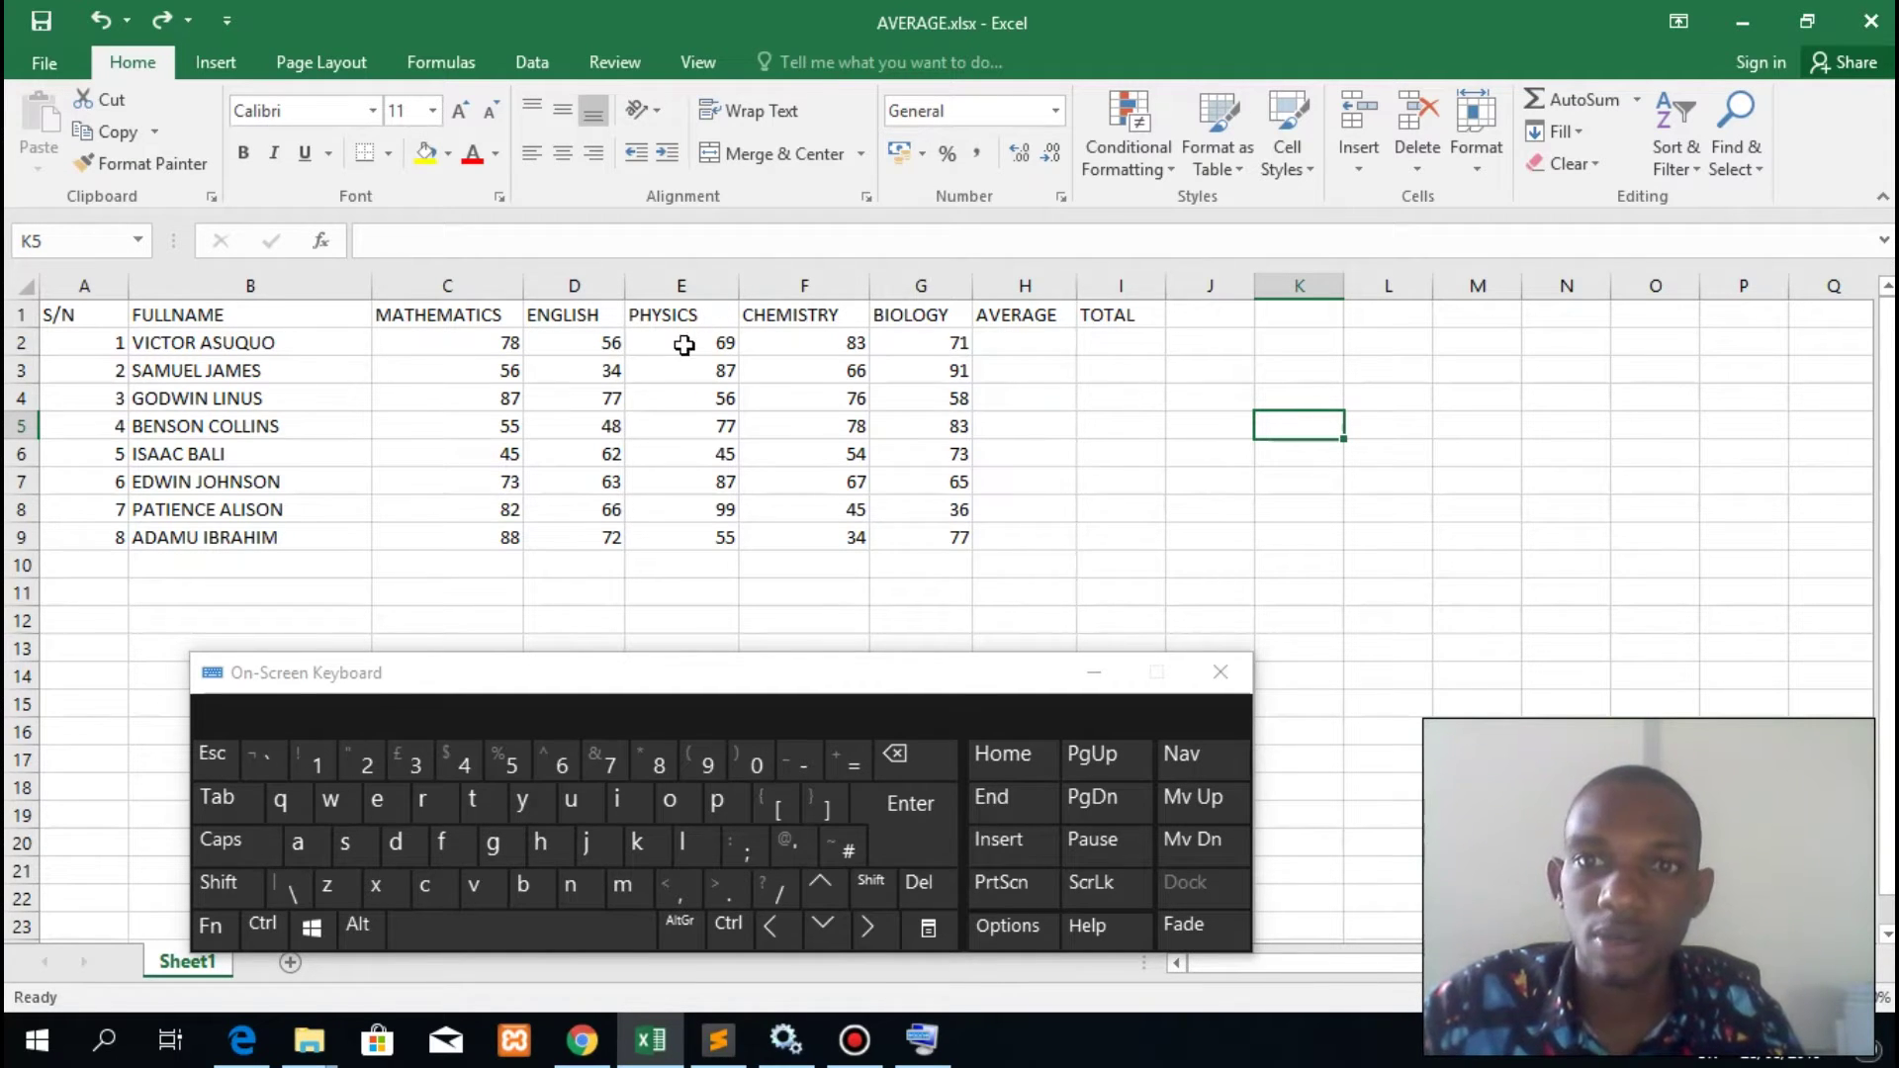
- Total the first student's five subject scores in I2 with Sum over C2:G2, and review the resulting formula
click(1124, 348)
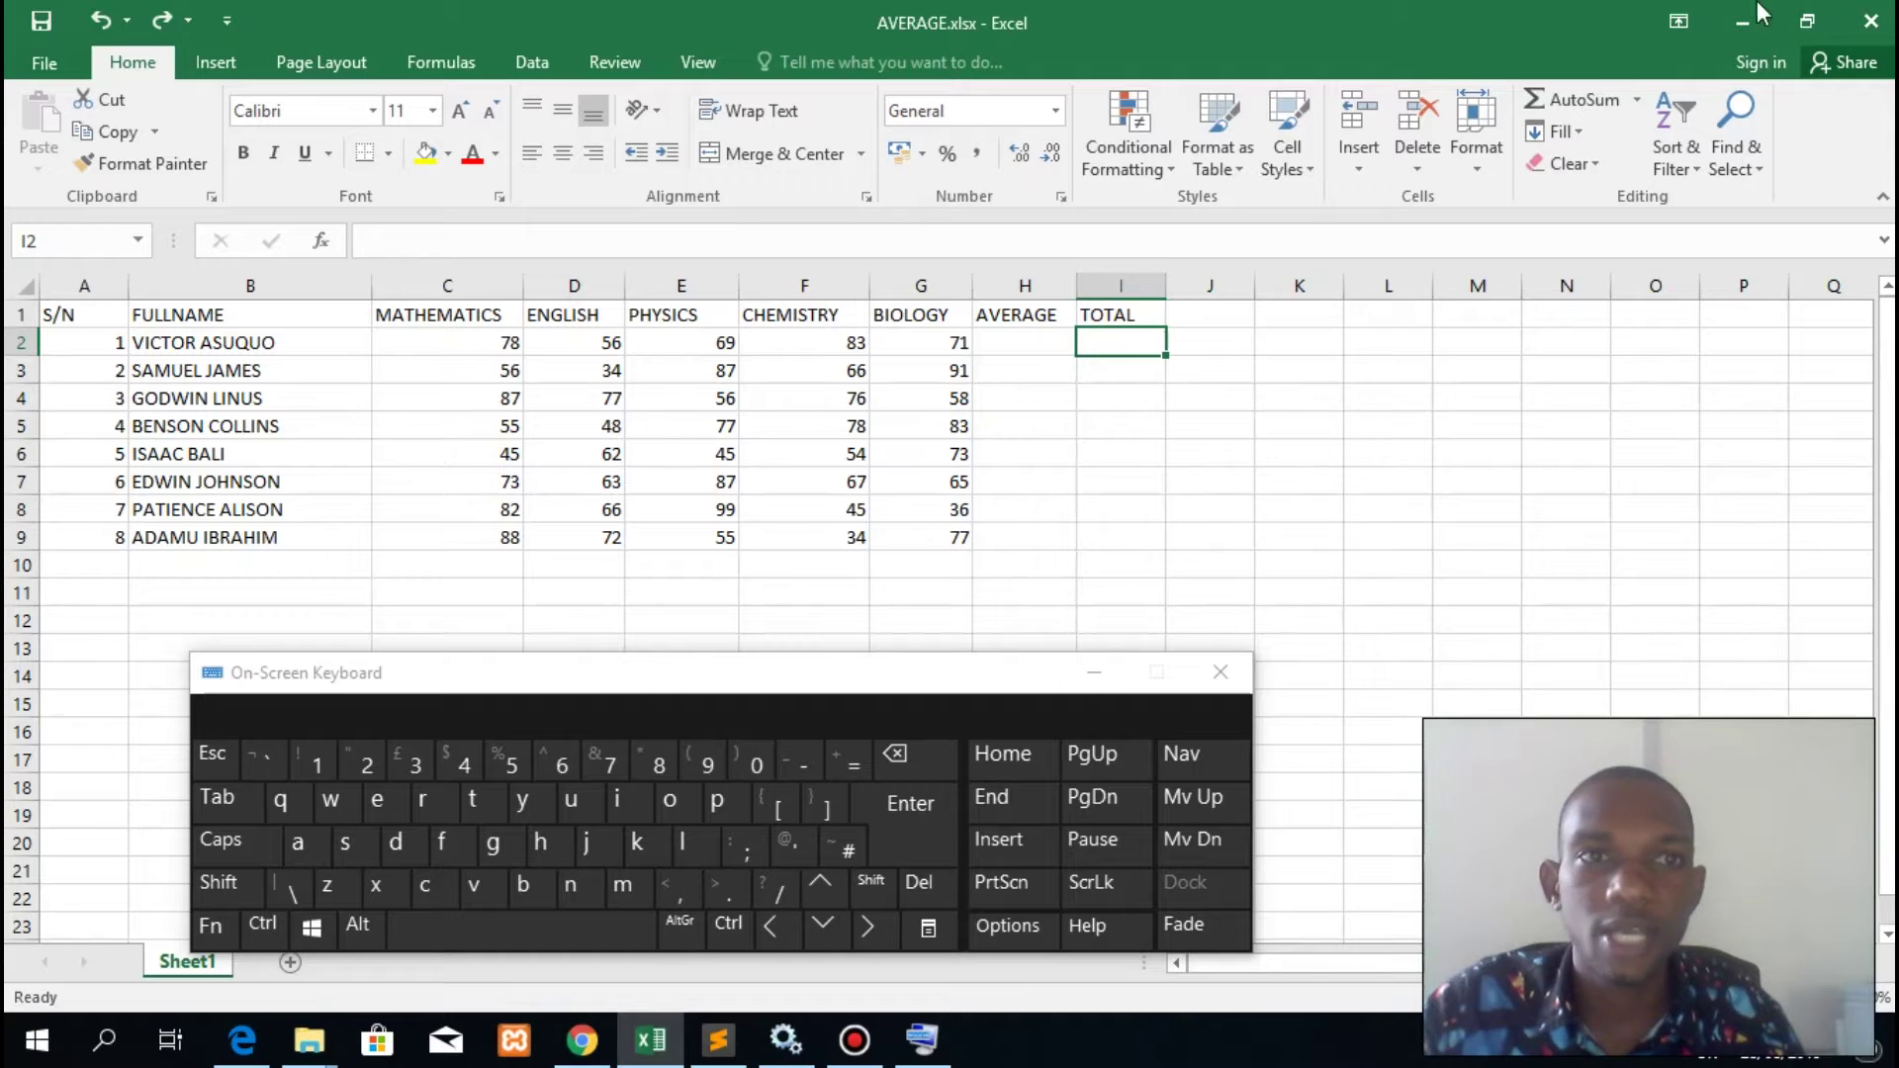
click(1638, 99)
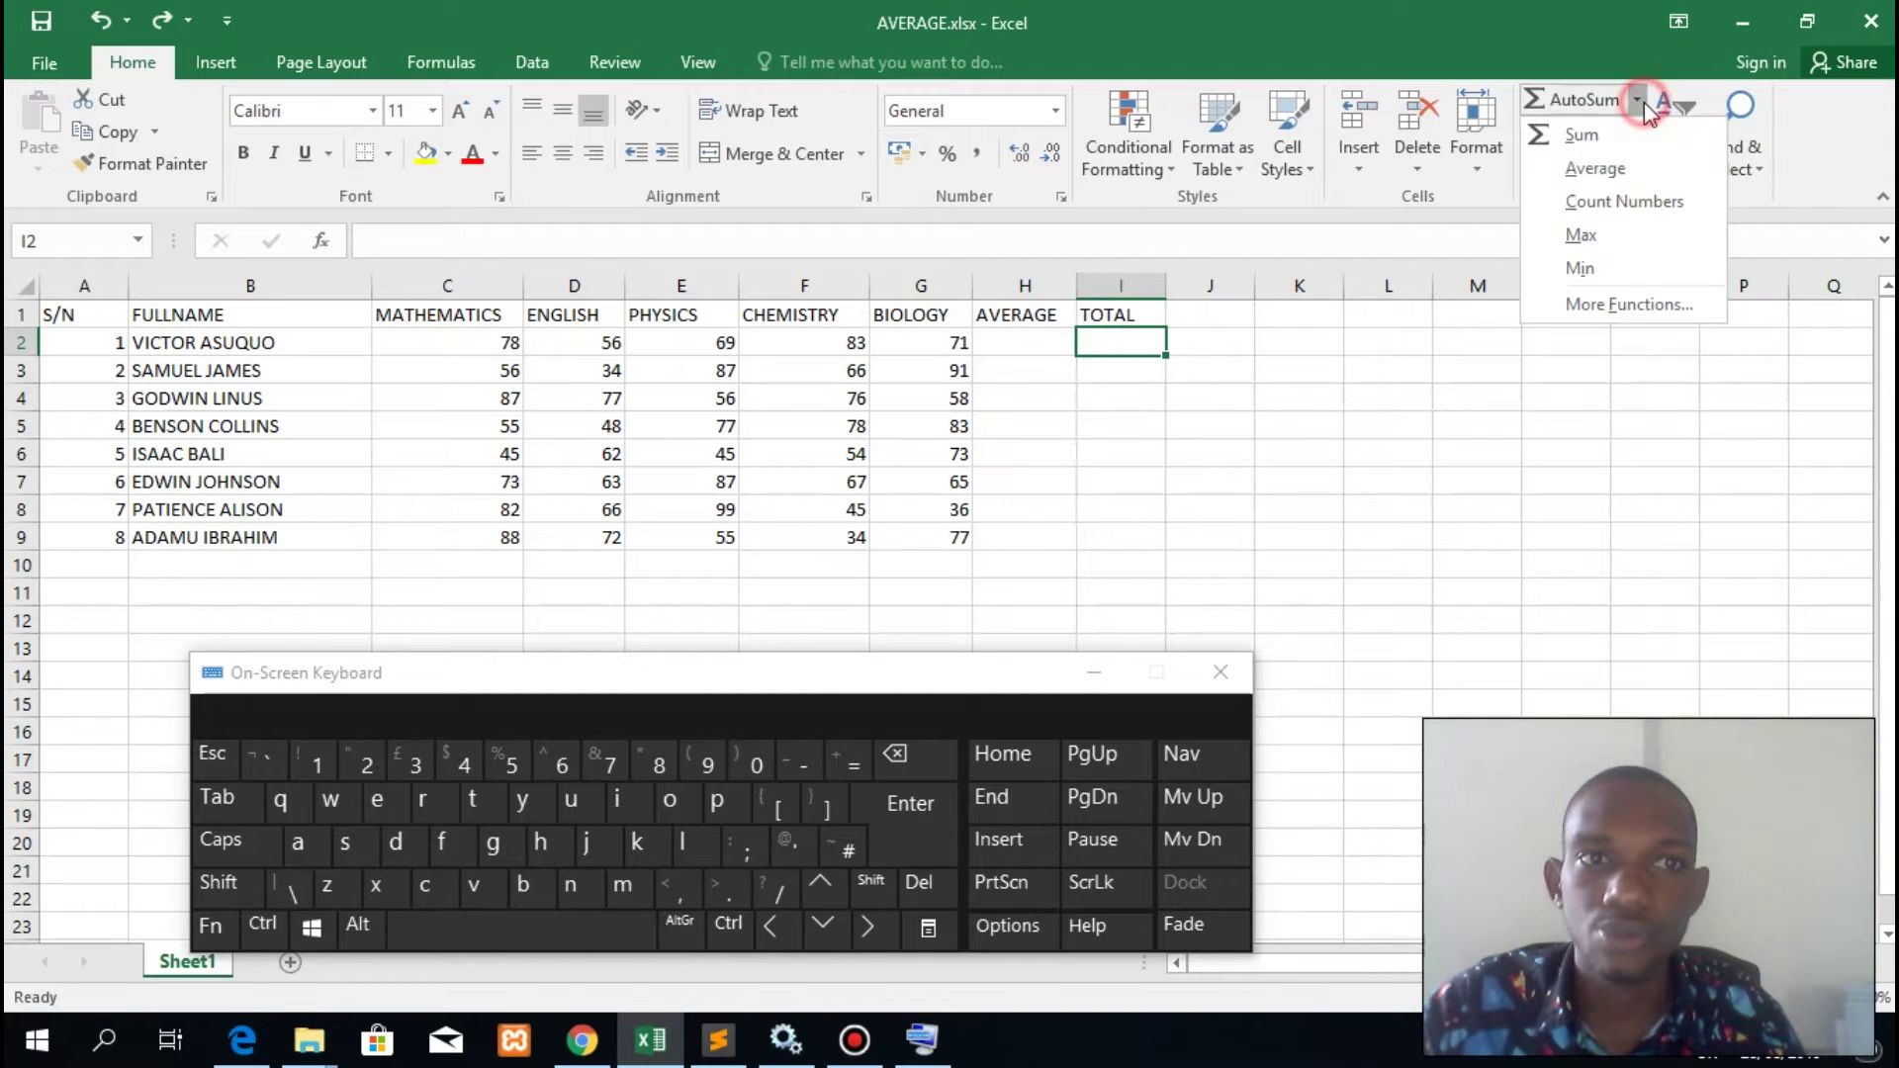
click(1610, 141)
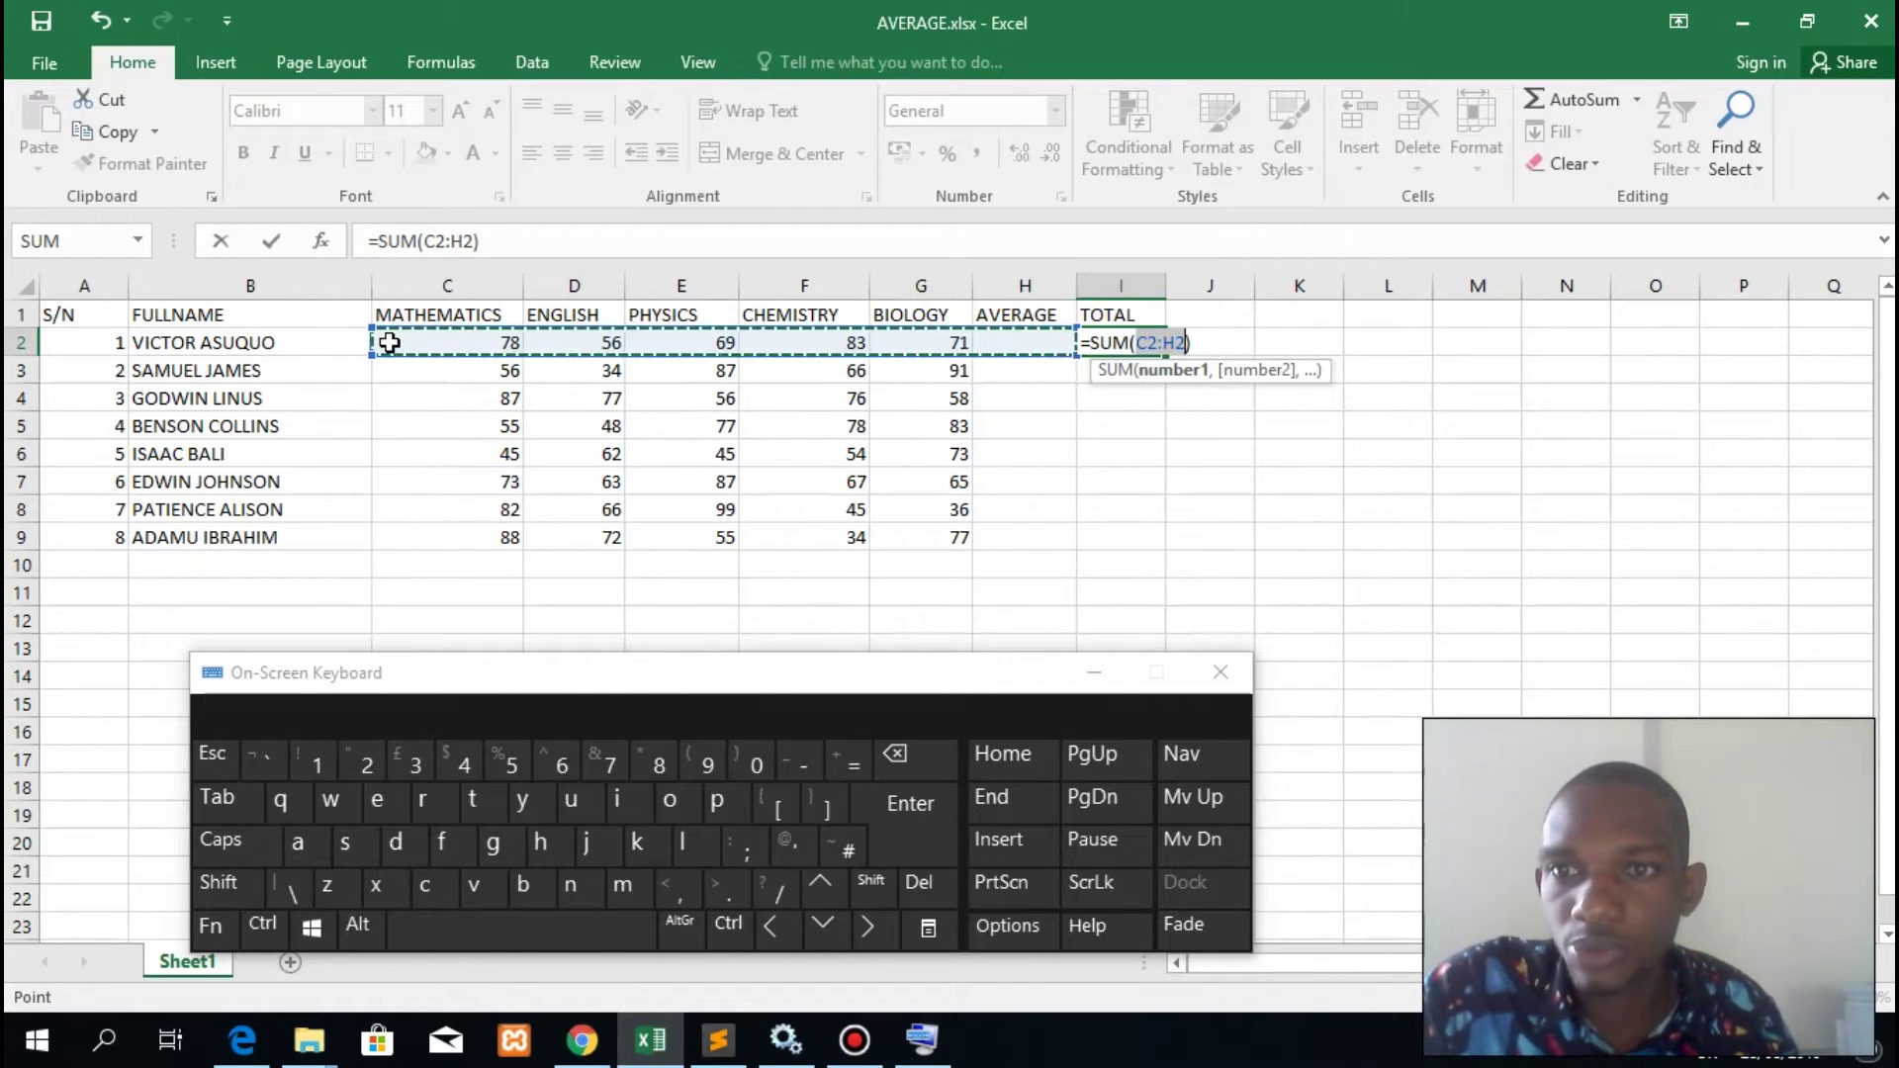
drag(390, 343, 928, 342)
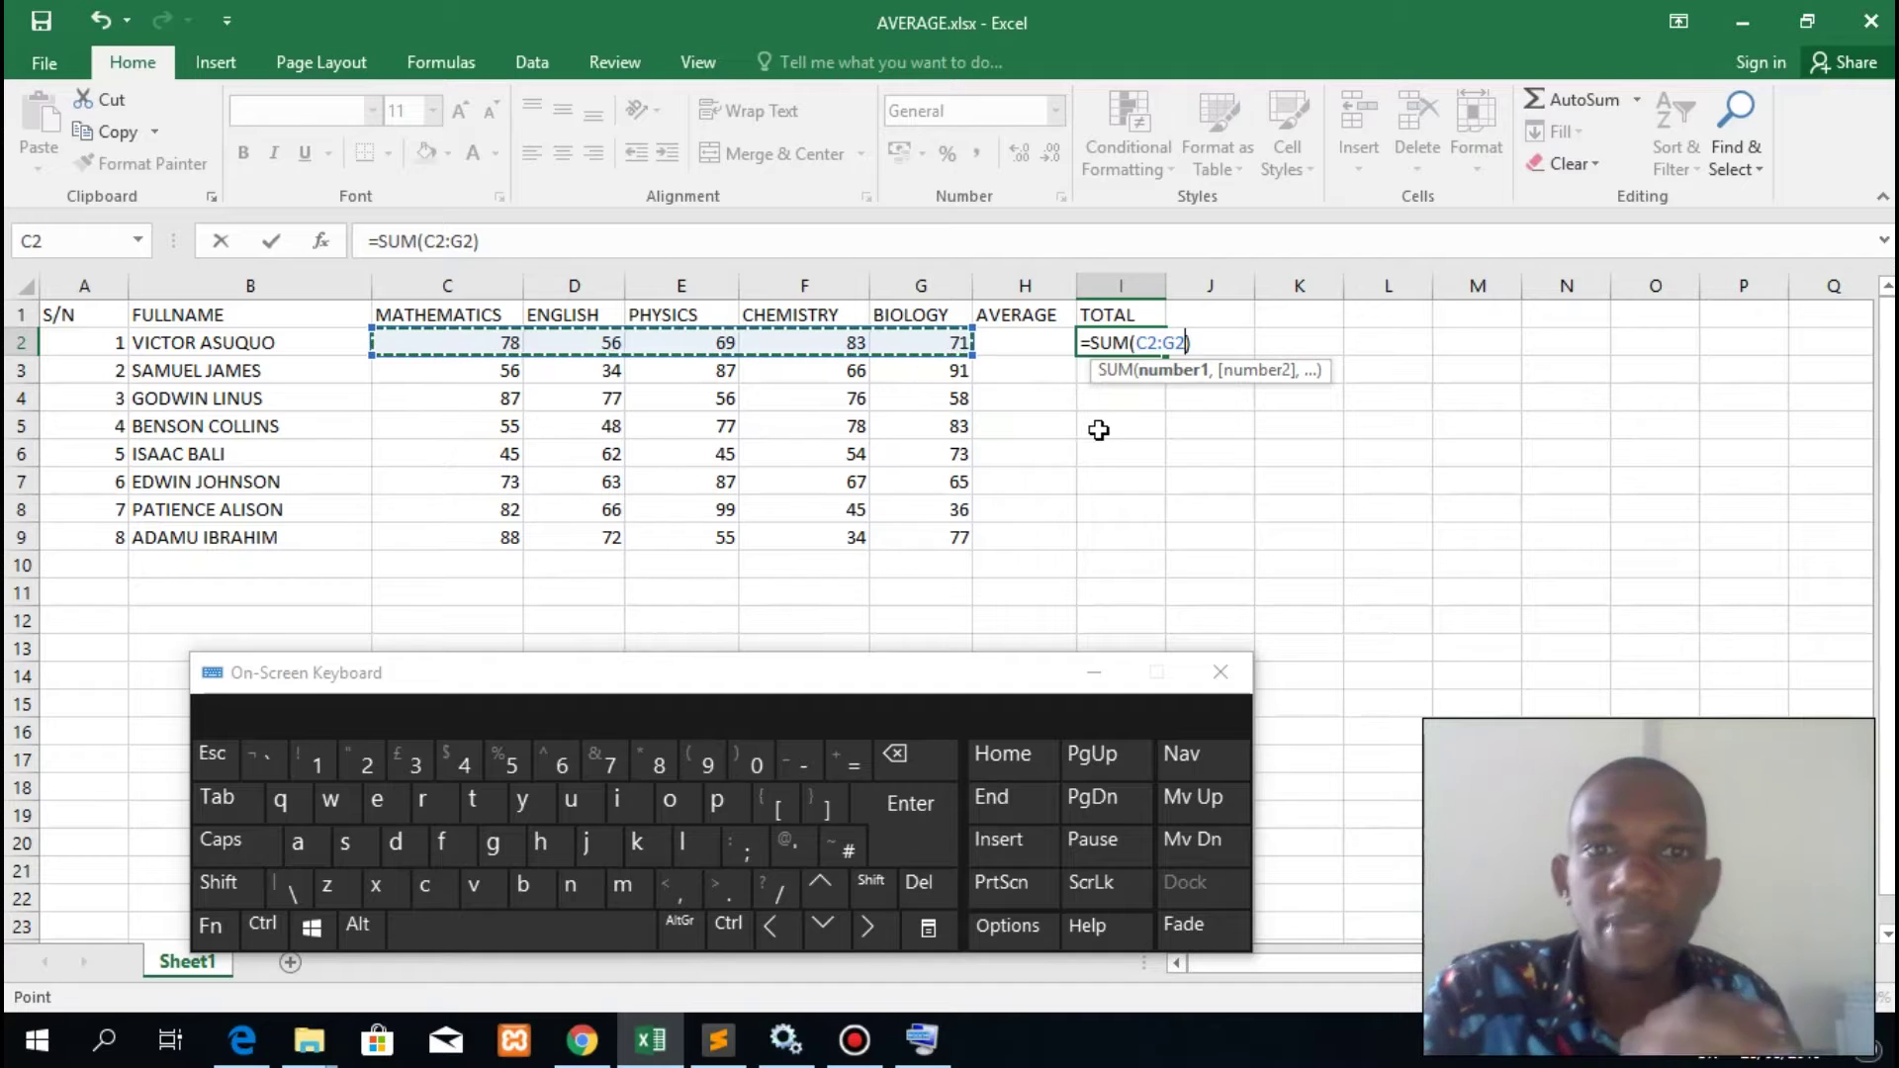
key(Return)
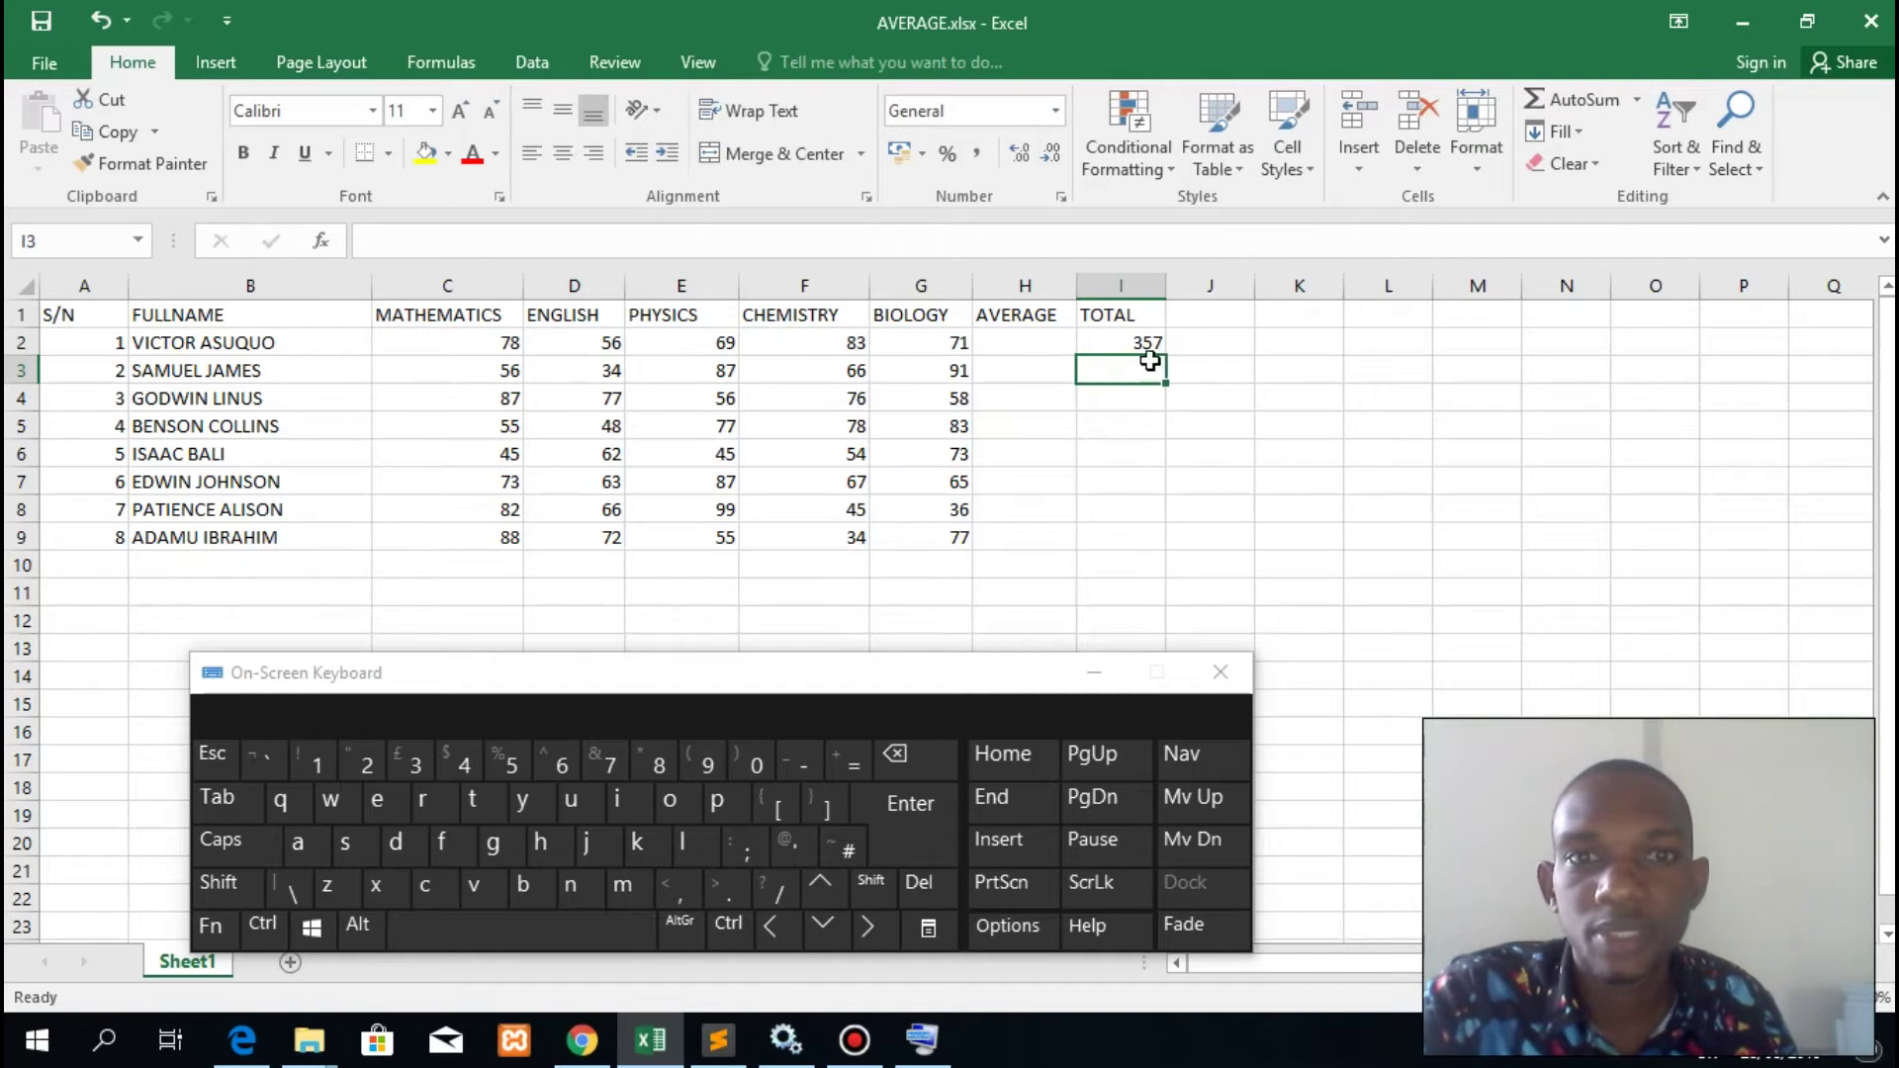
click(1140, 344)
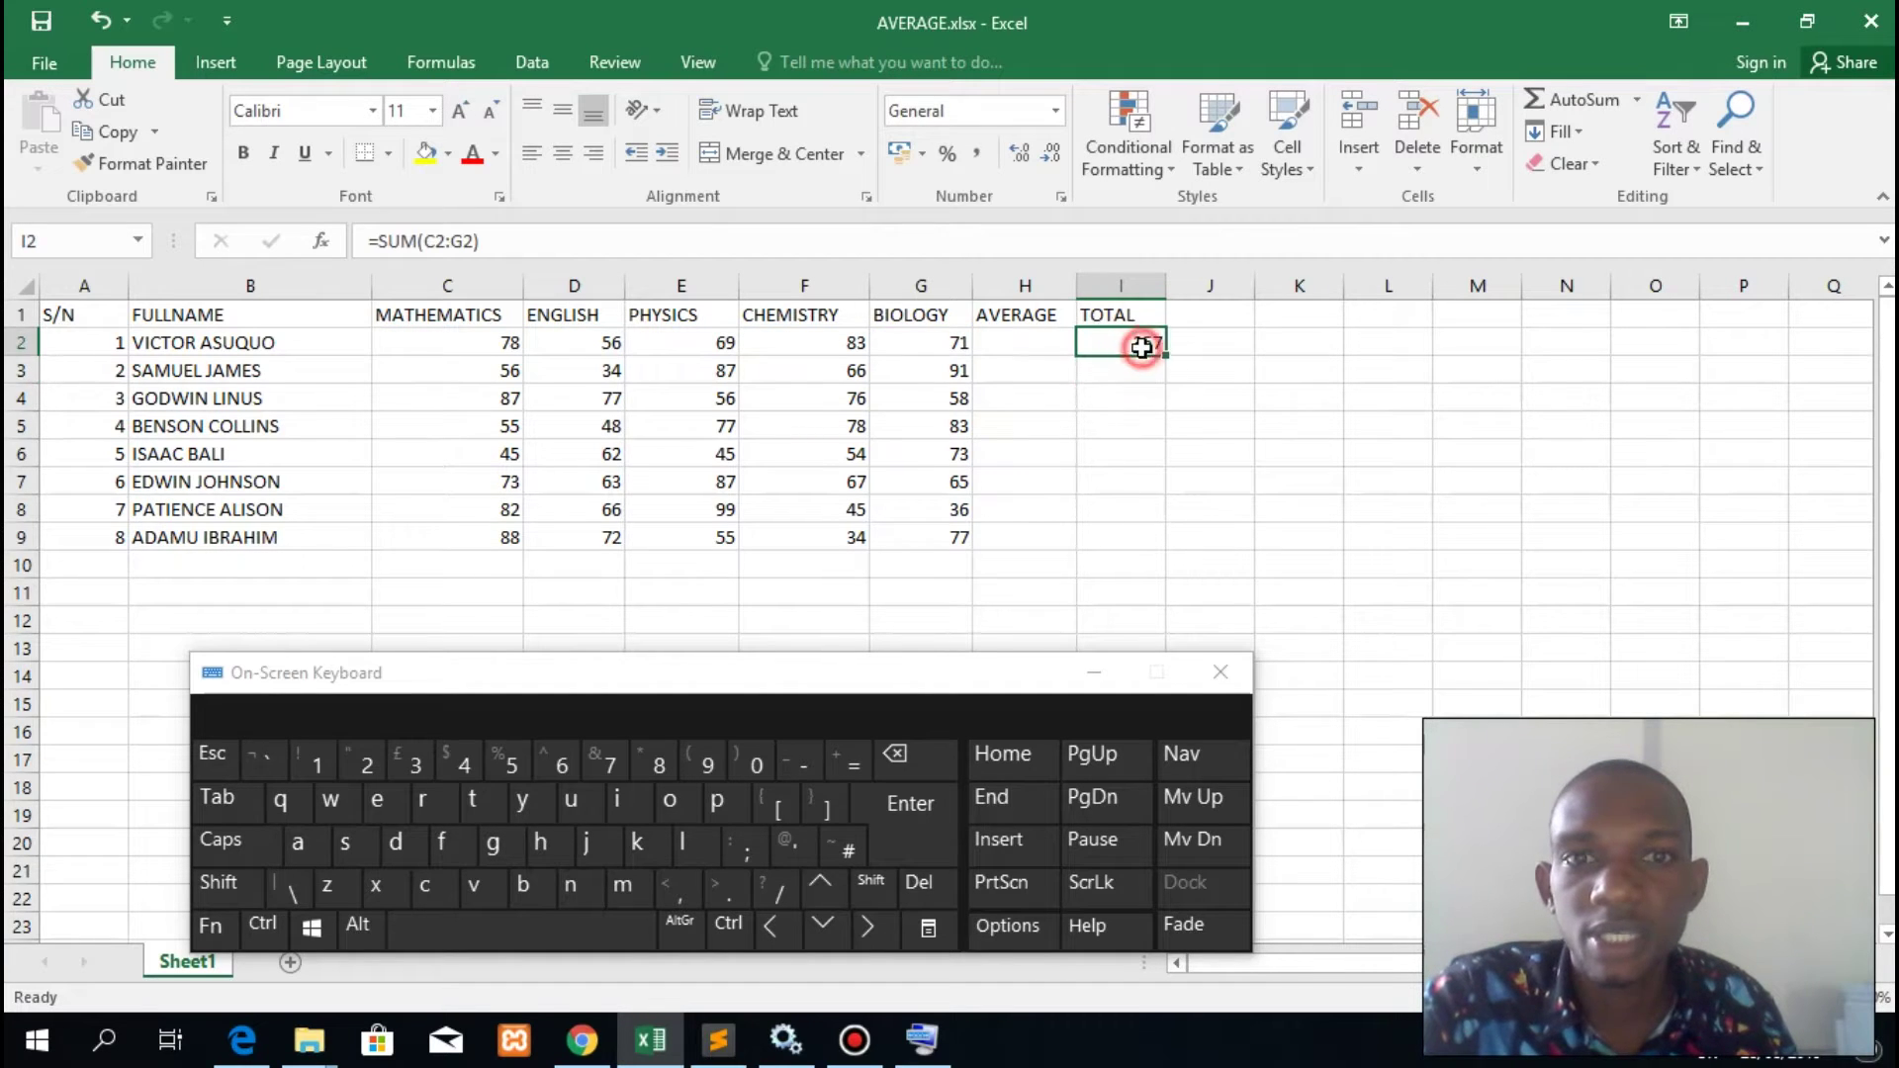
click(614, 245)
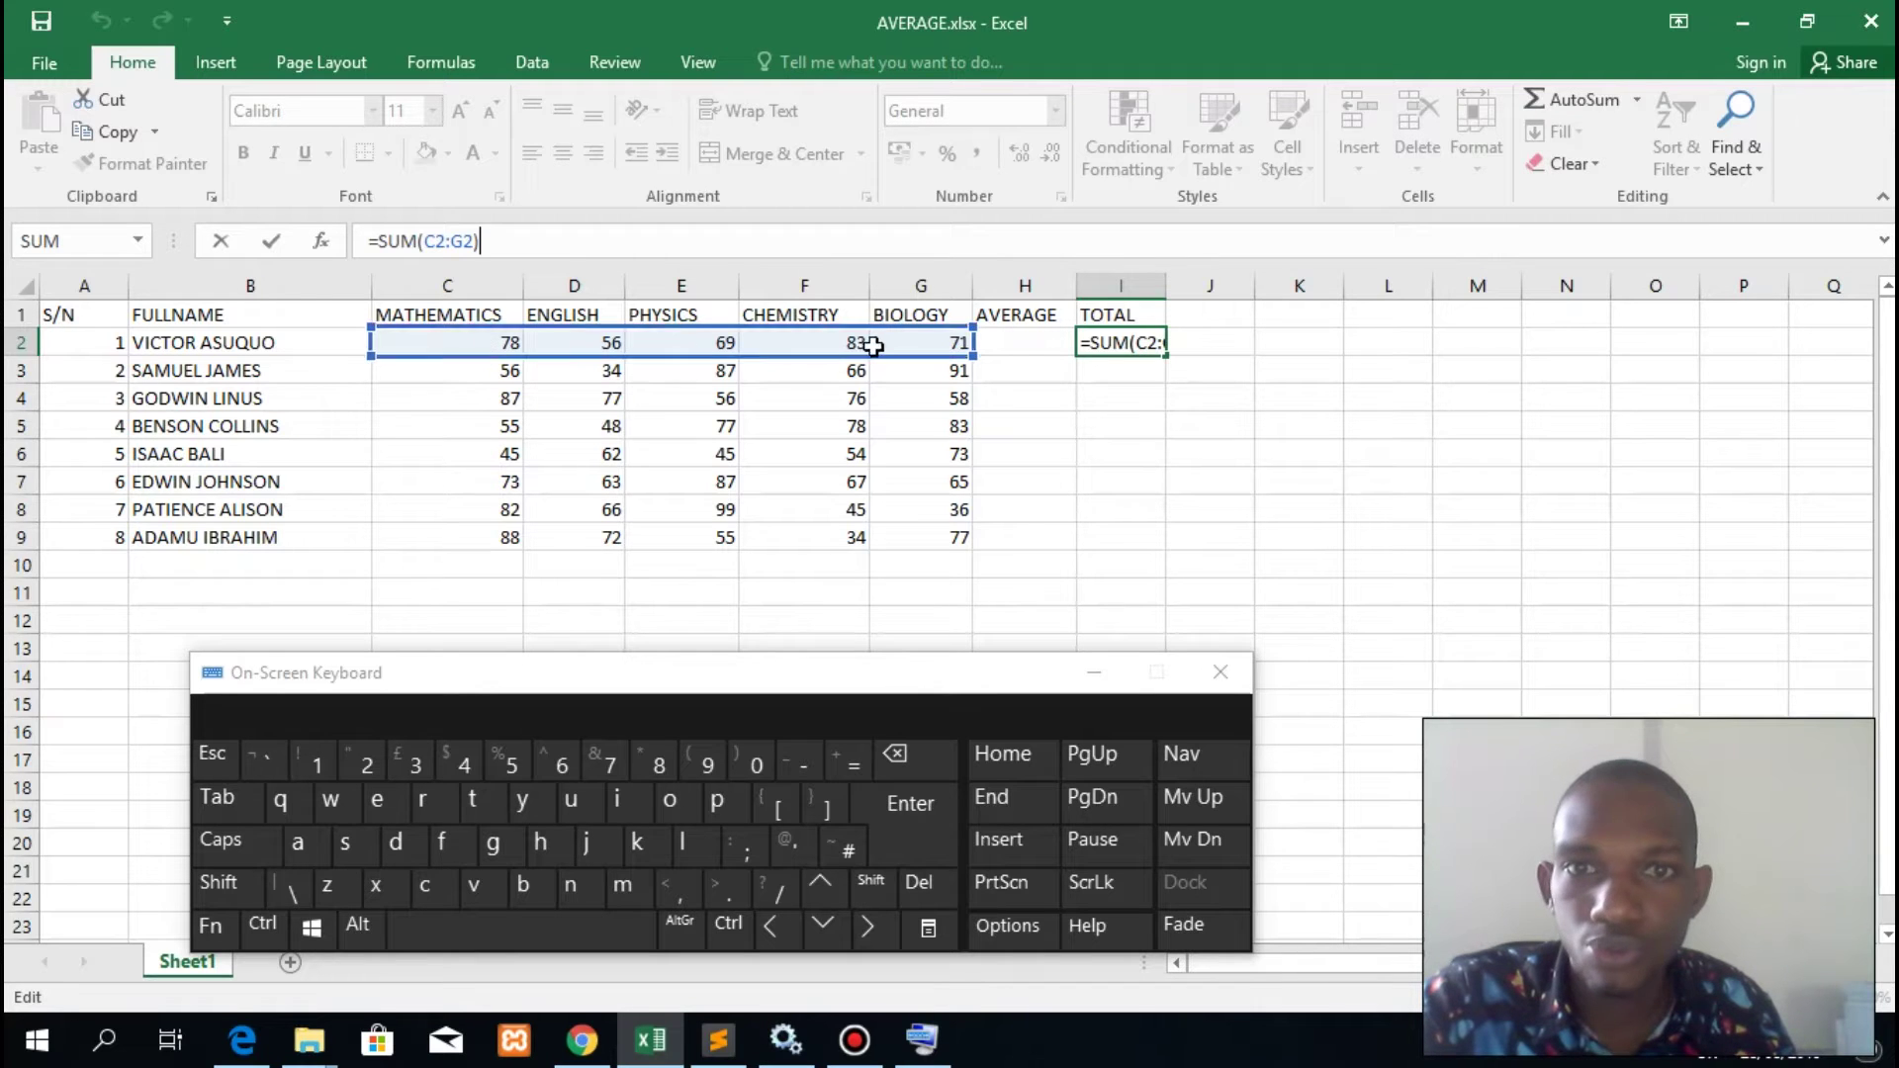
click(1326, 447)
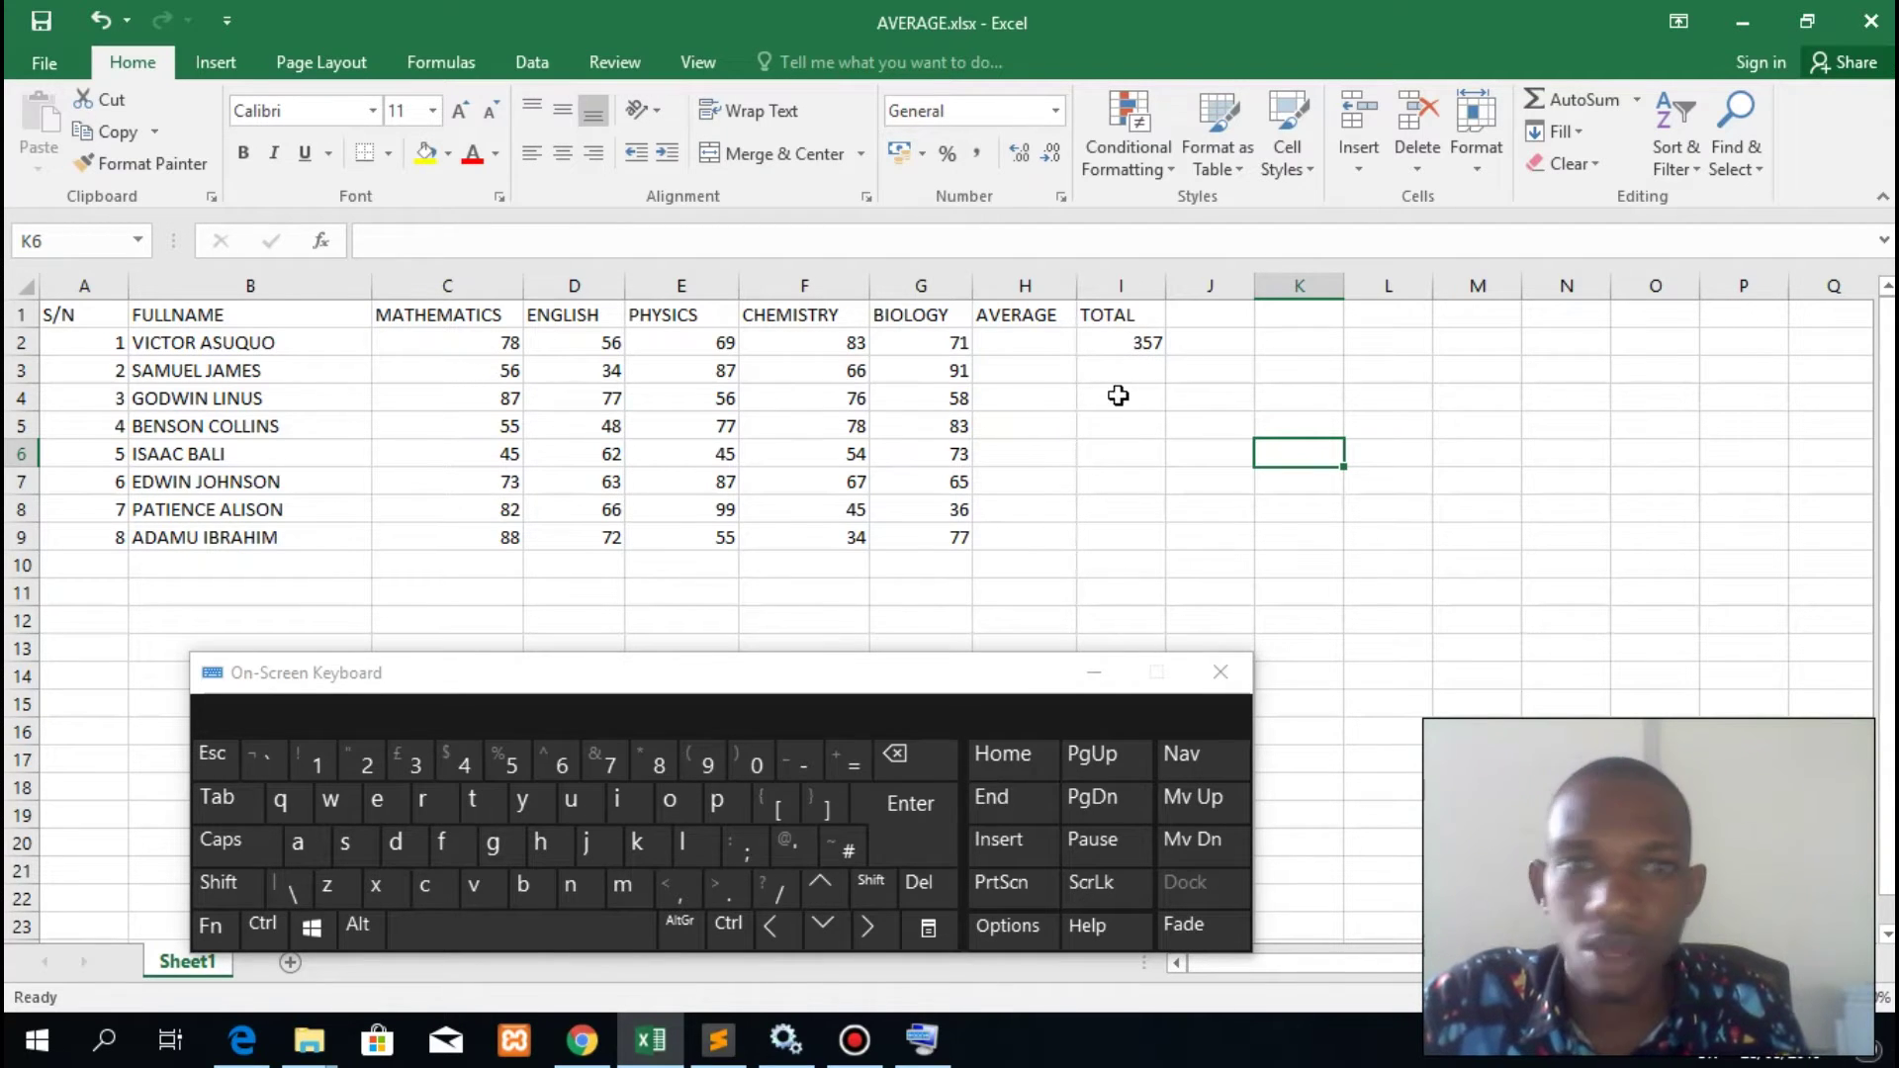
- Fill the total formula from I2 down through I9 to cover all the remaining students
click(1146, 373)
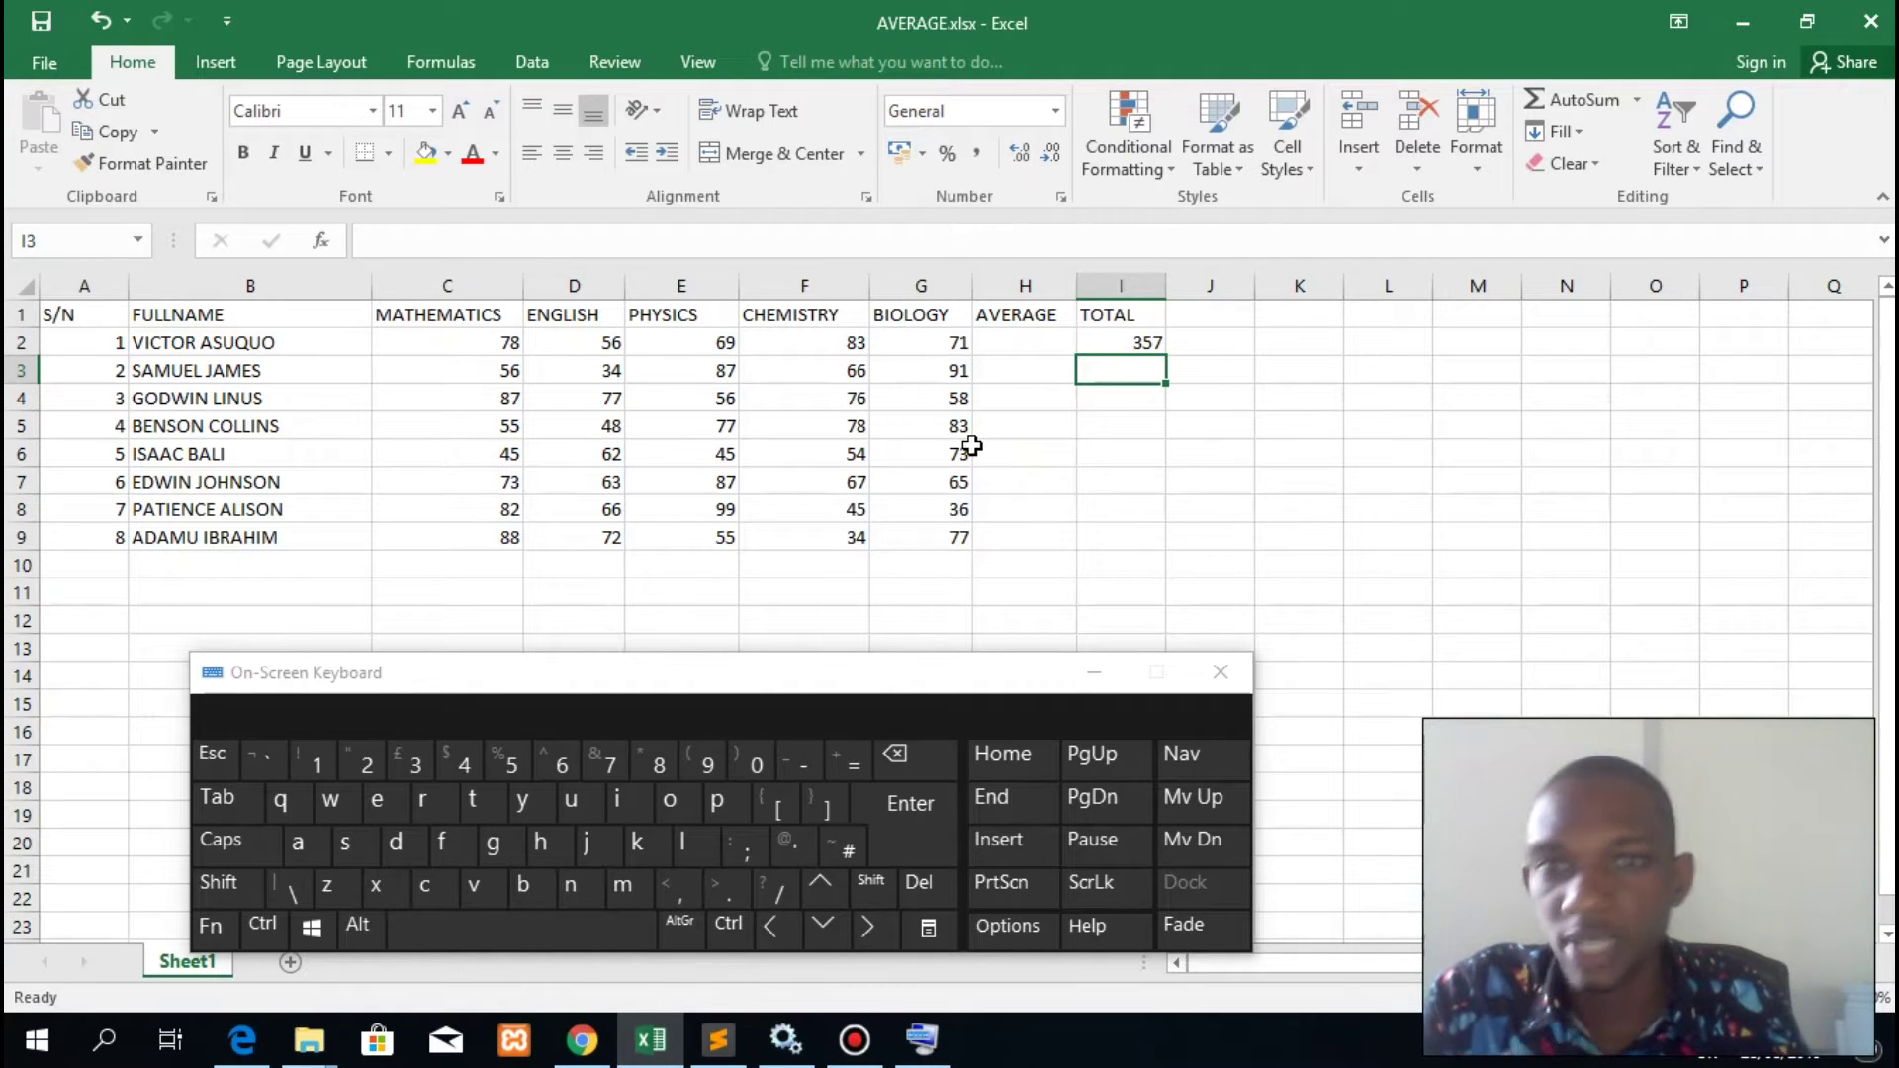
click(1118, 343)
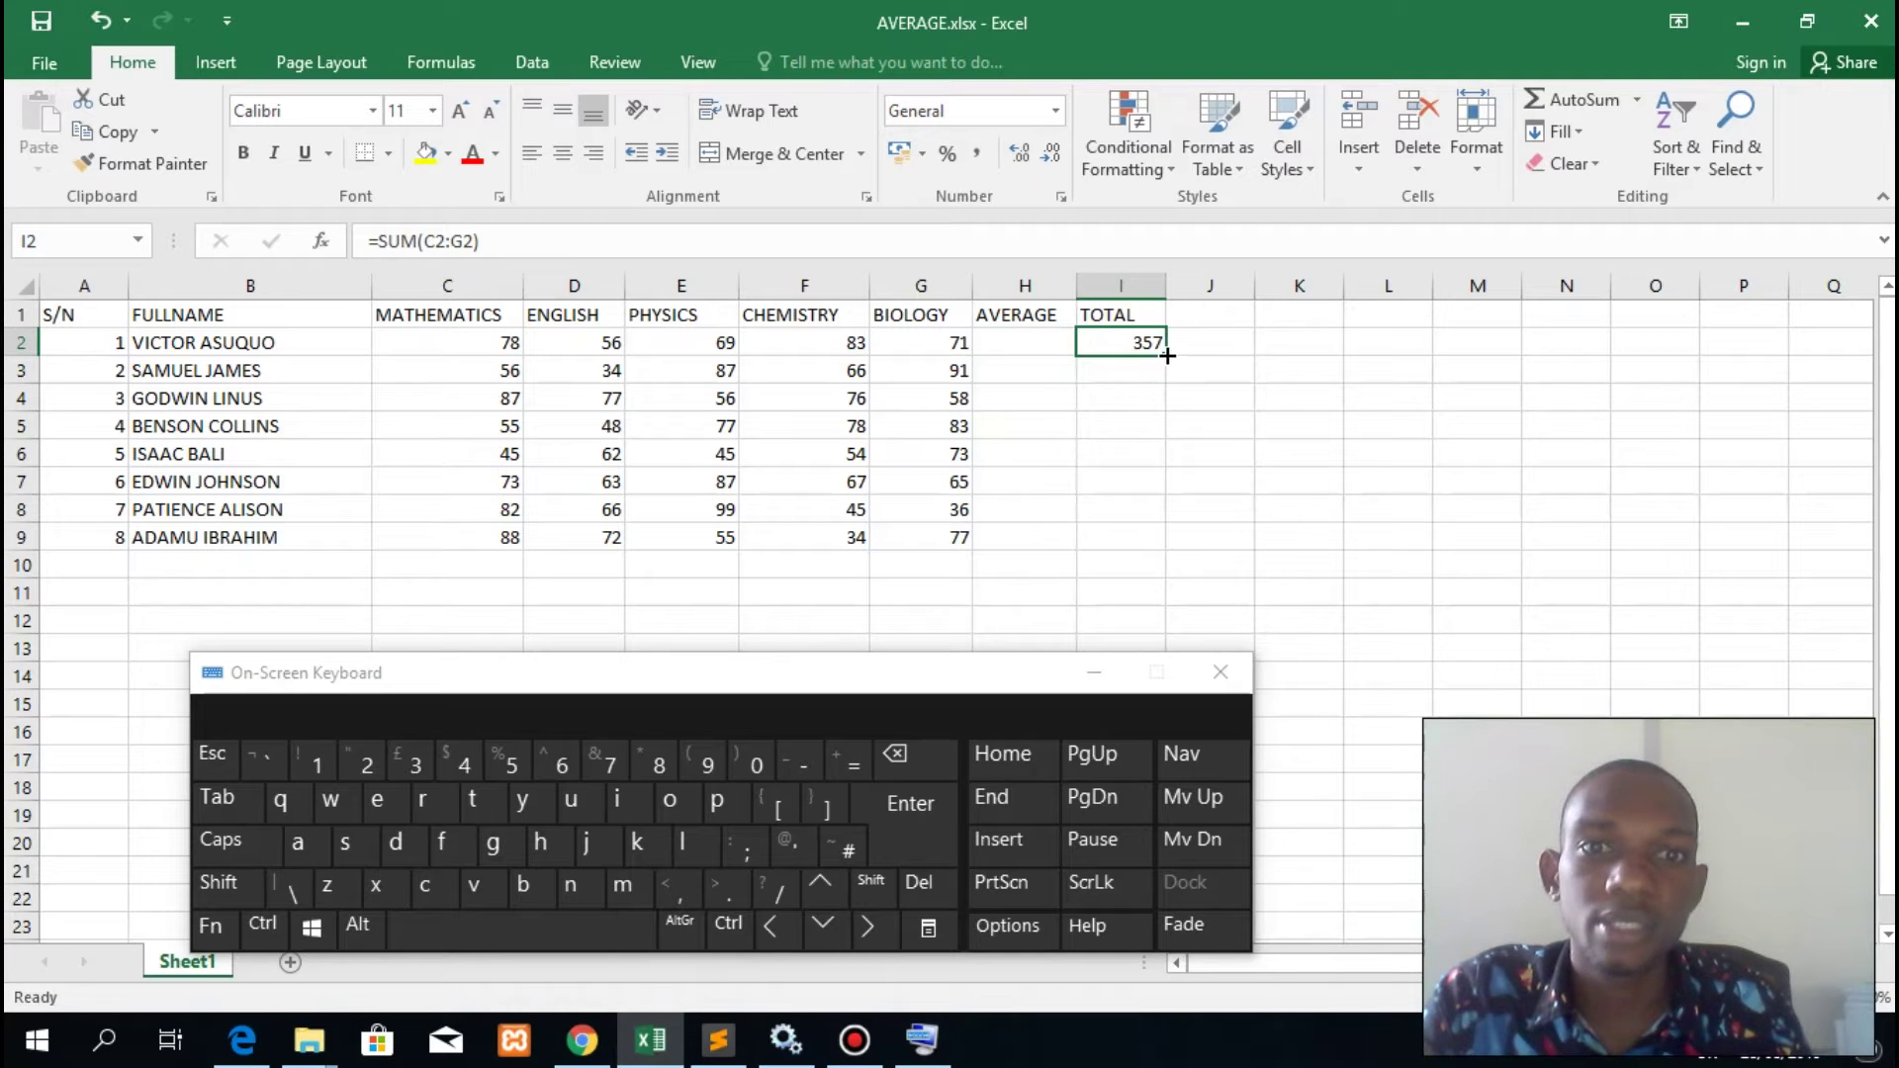
key(super)
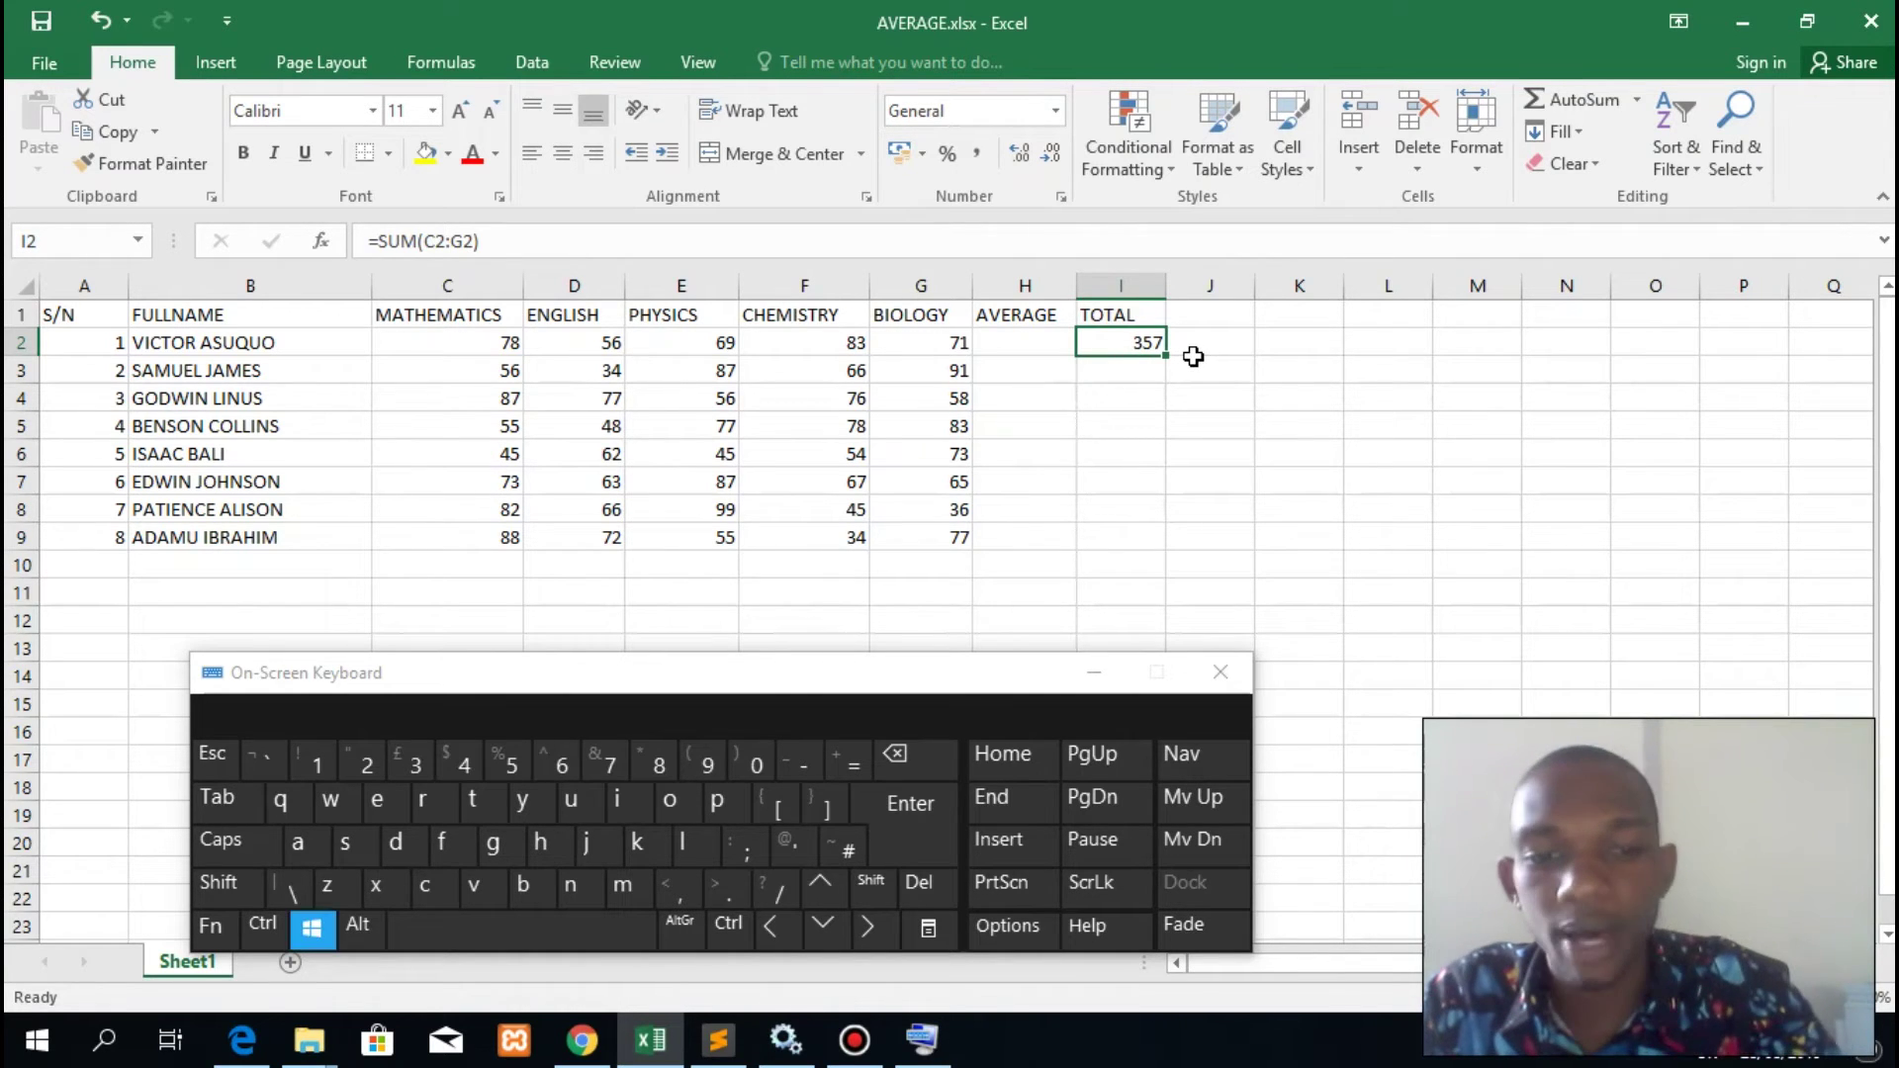
key(super+plus)
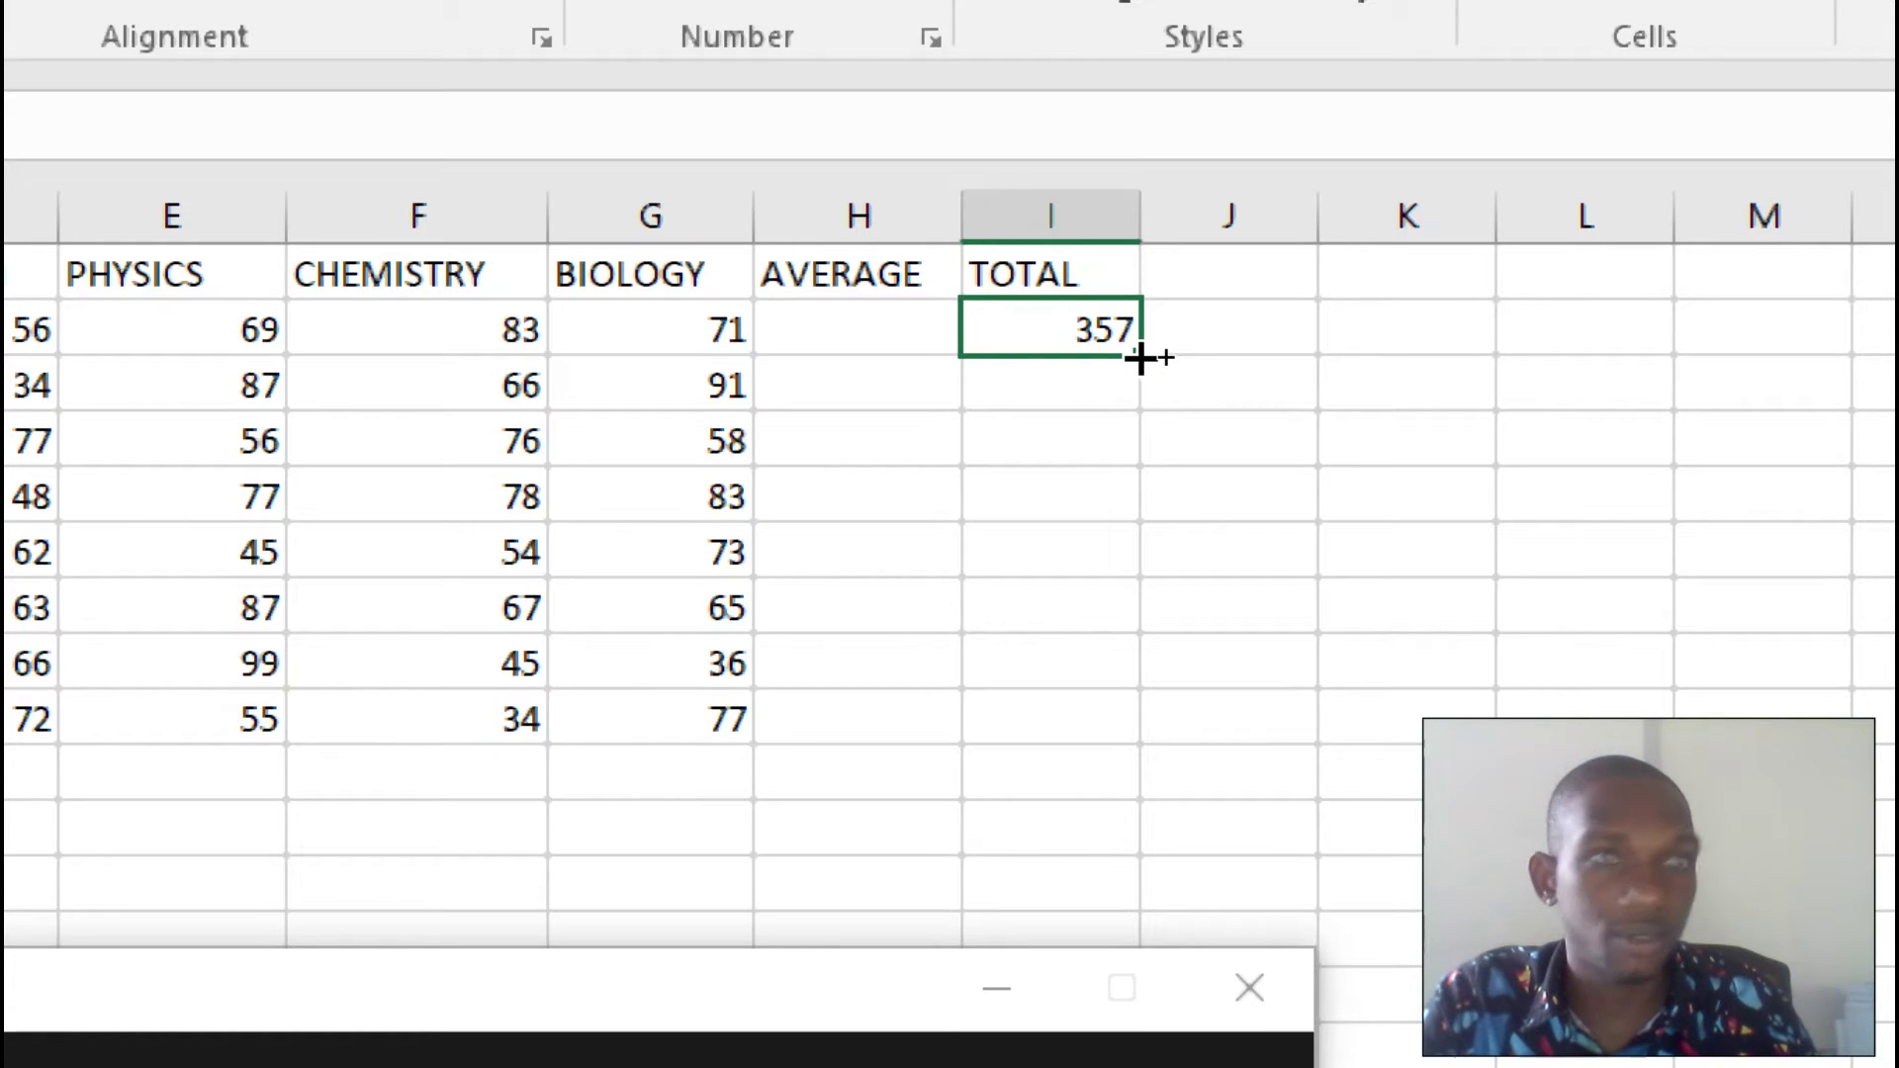
drag(1141, 358, 1114, 744)
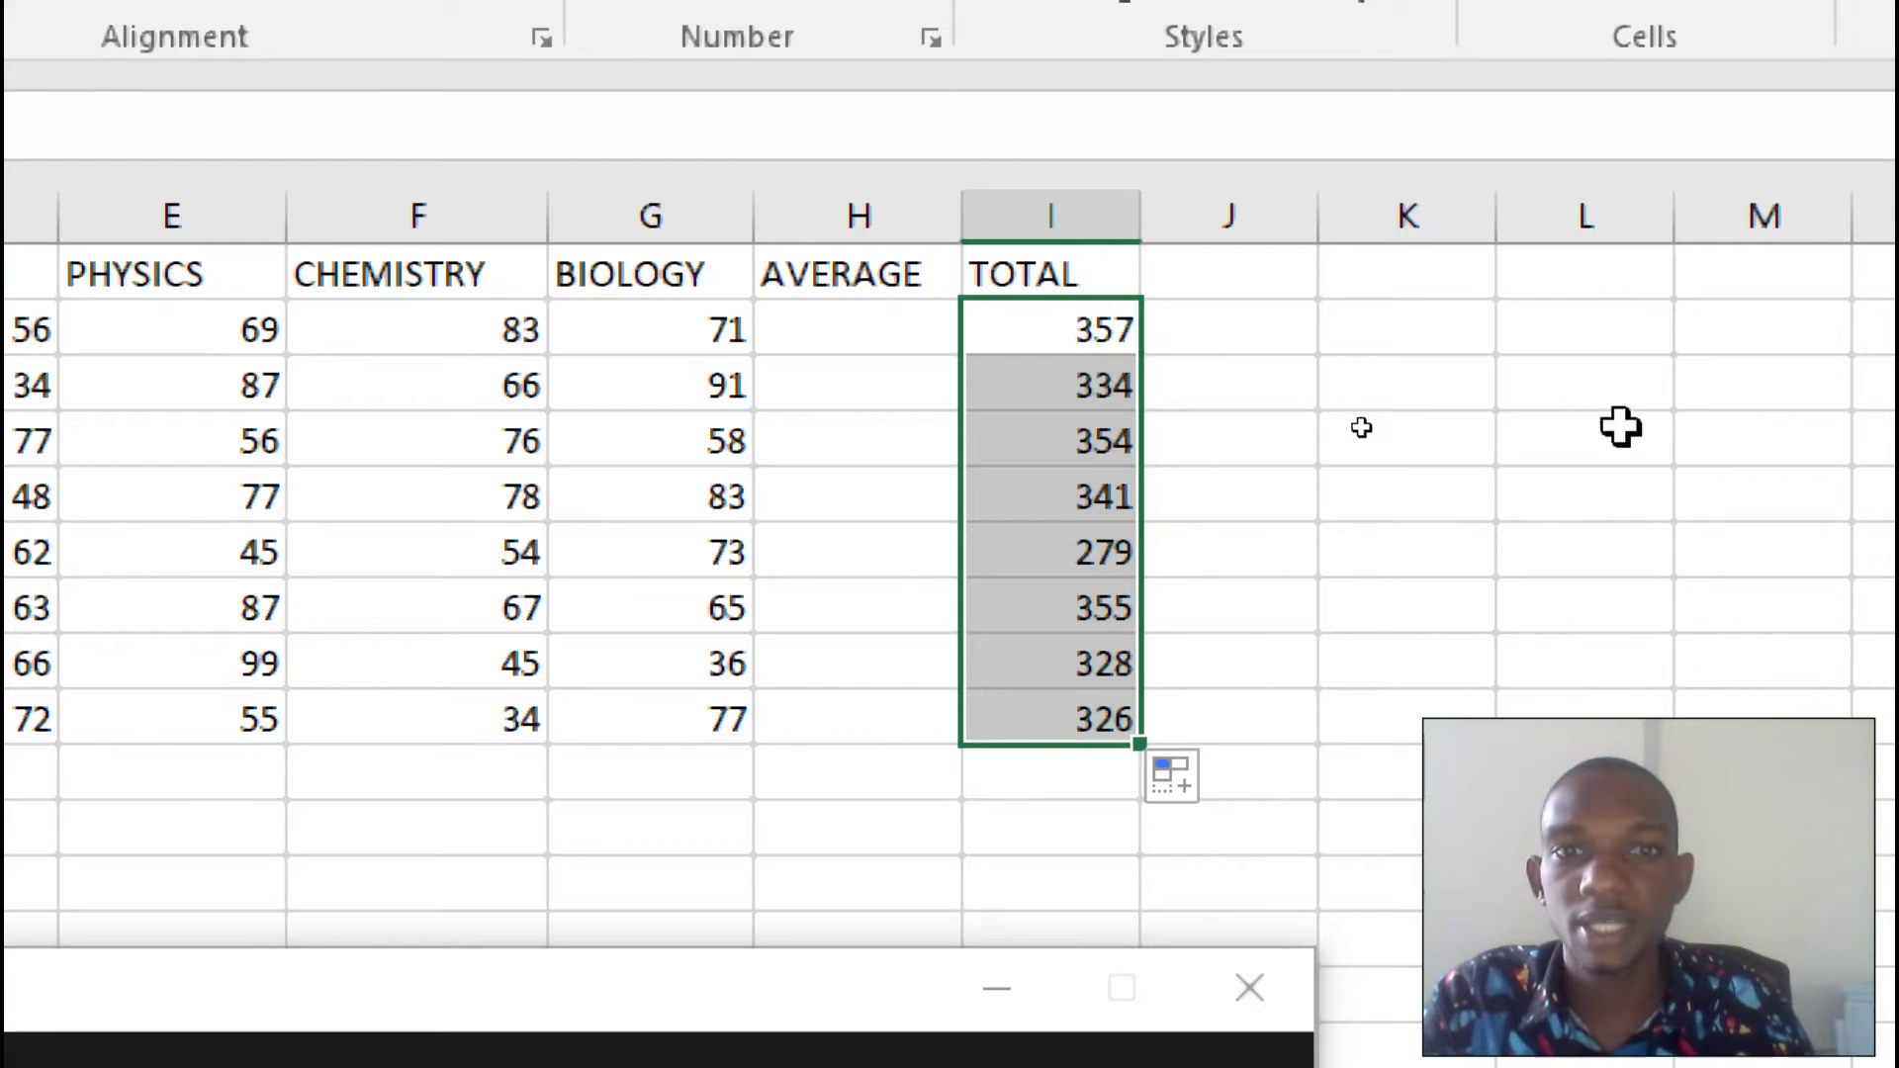
click(1378, 610)
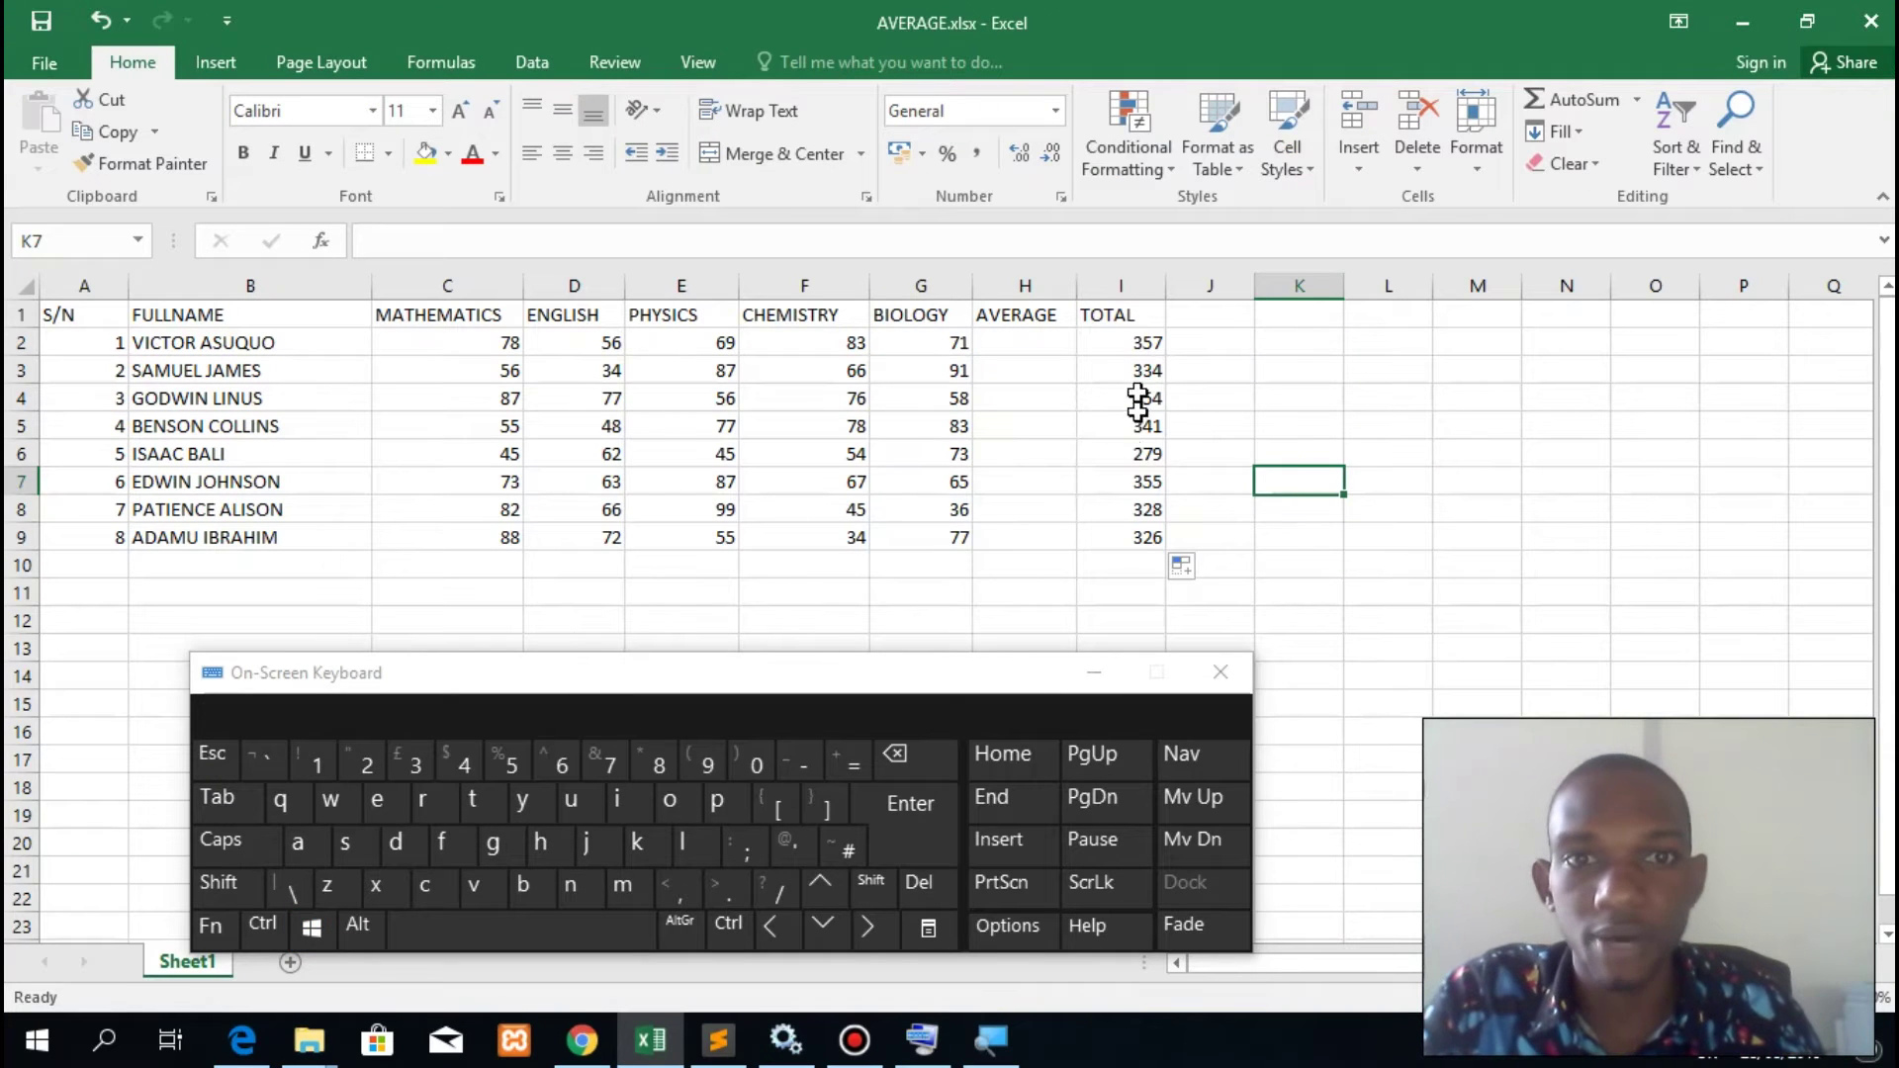
click(1145, 372)
click(1143, 394)
click(1373, 401)
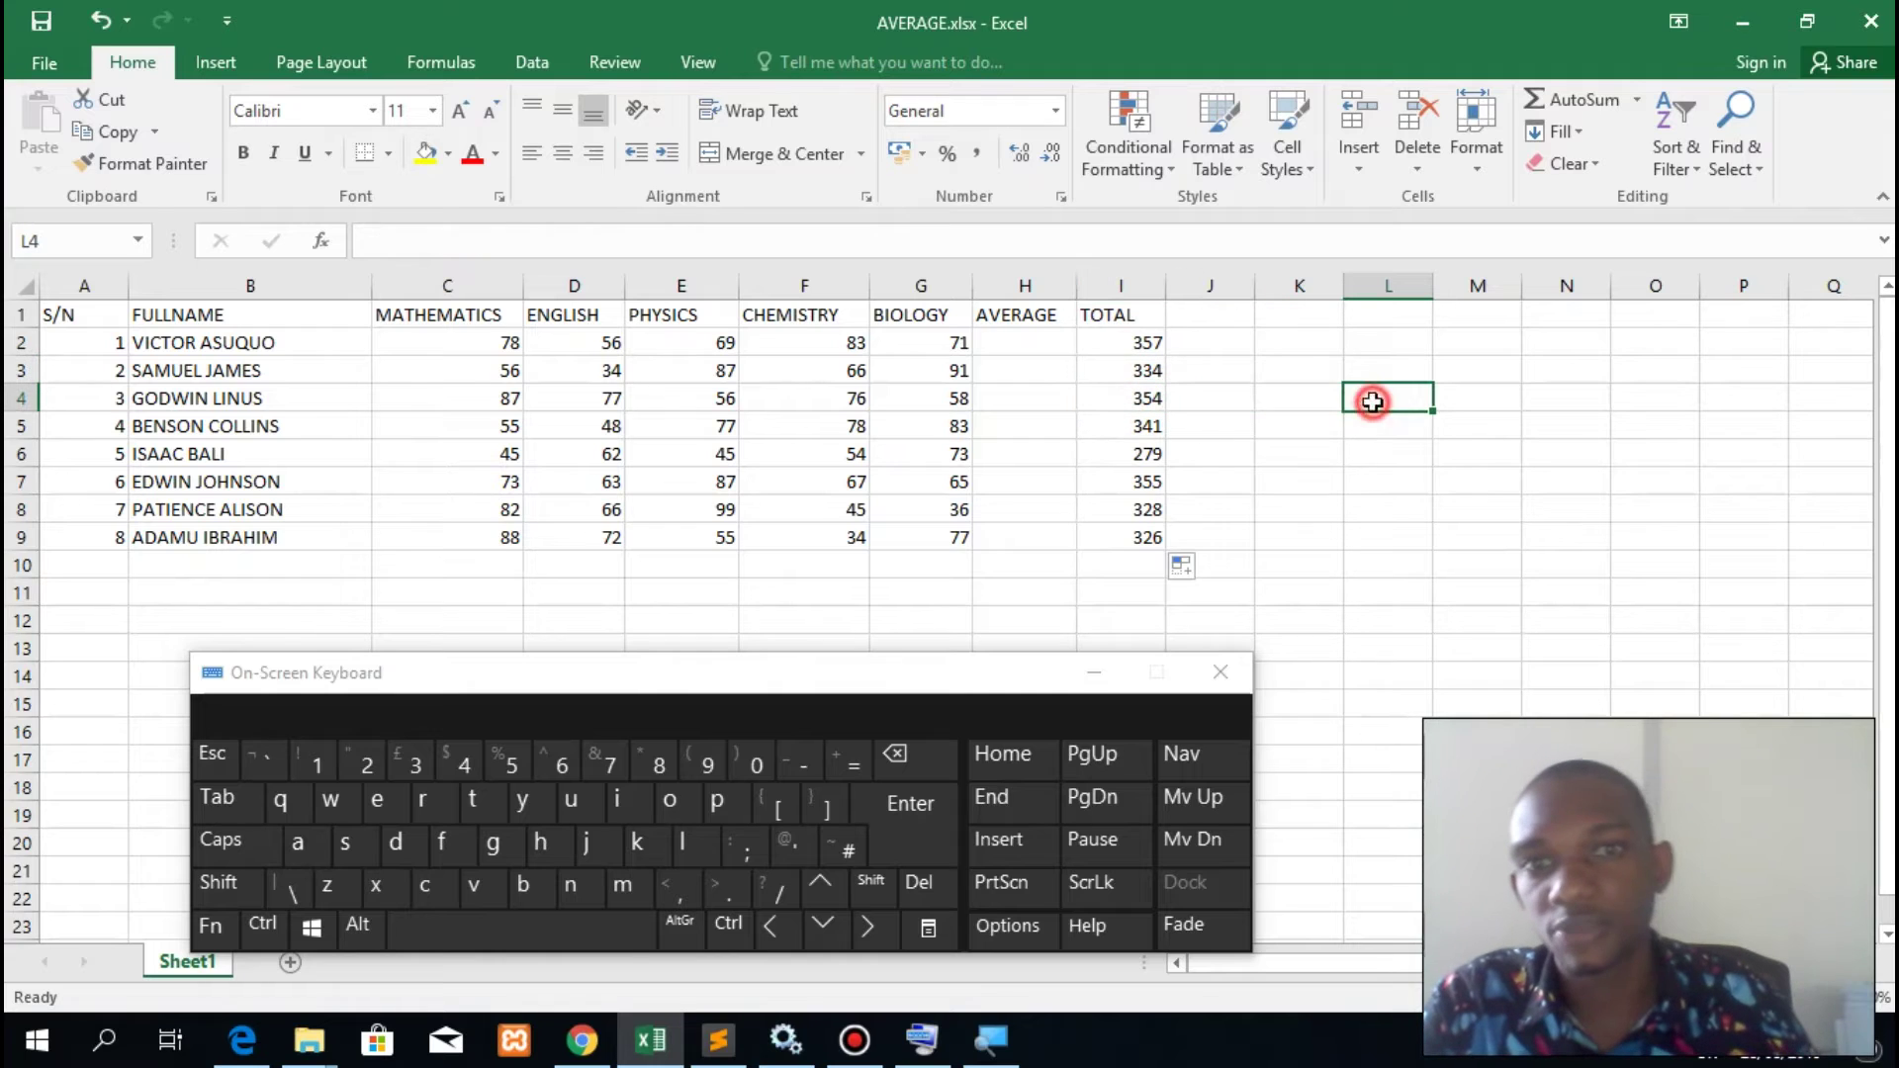
- Calculate the first student's average score in H2 with the Average function over C2:G2
click(1041, 346)
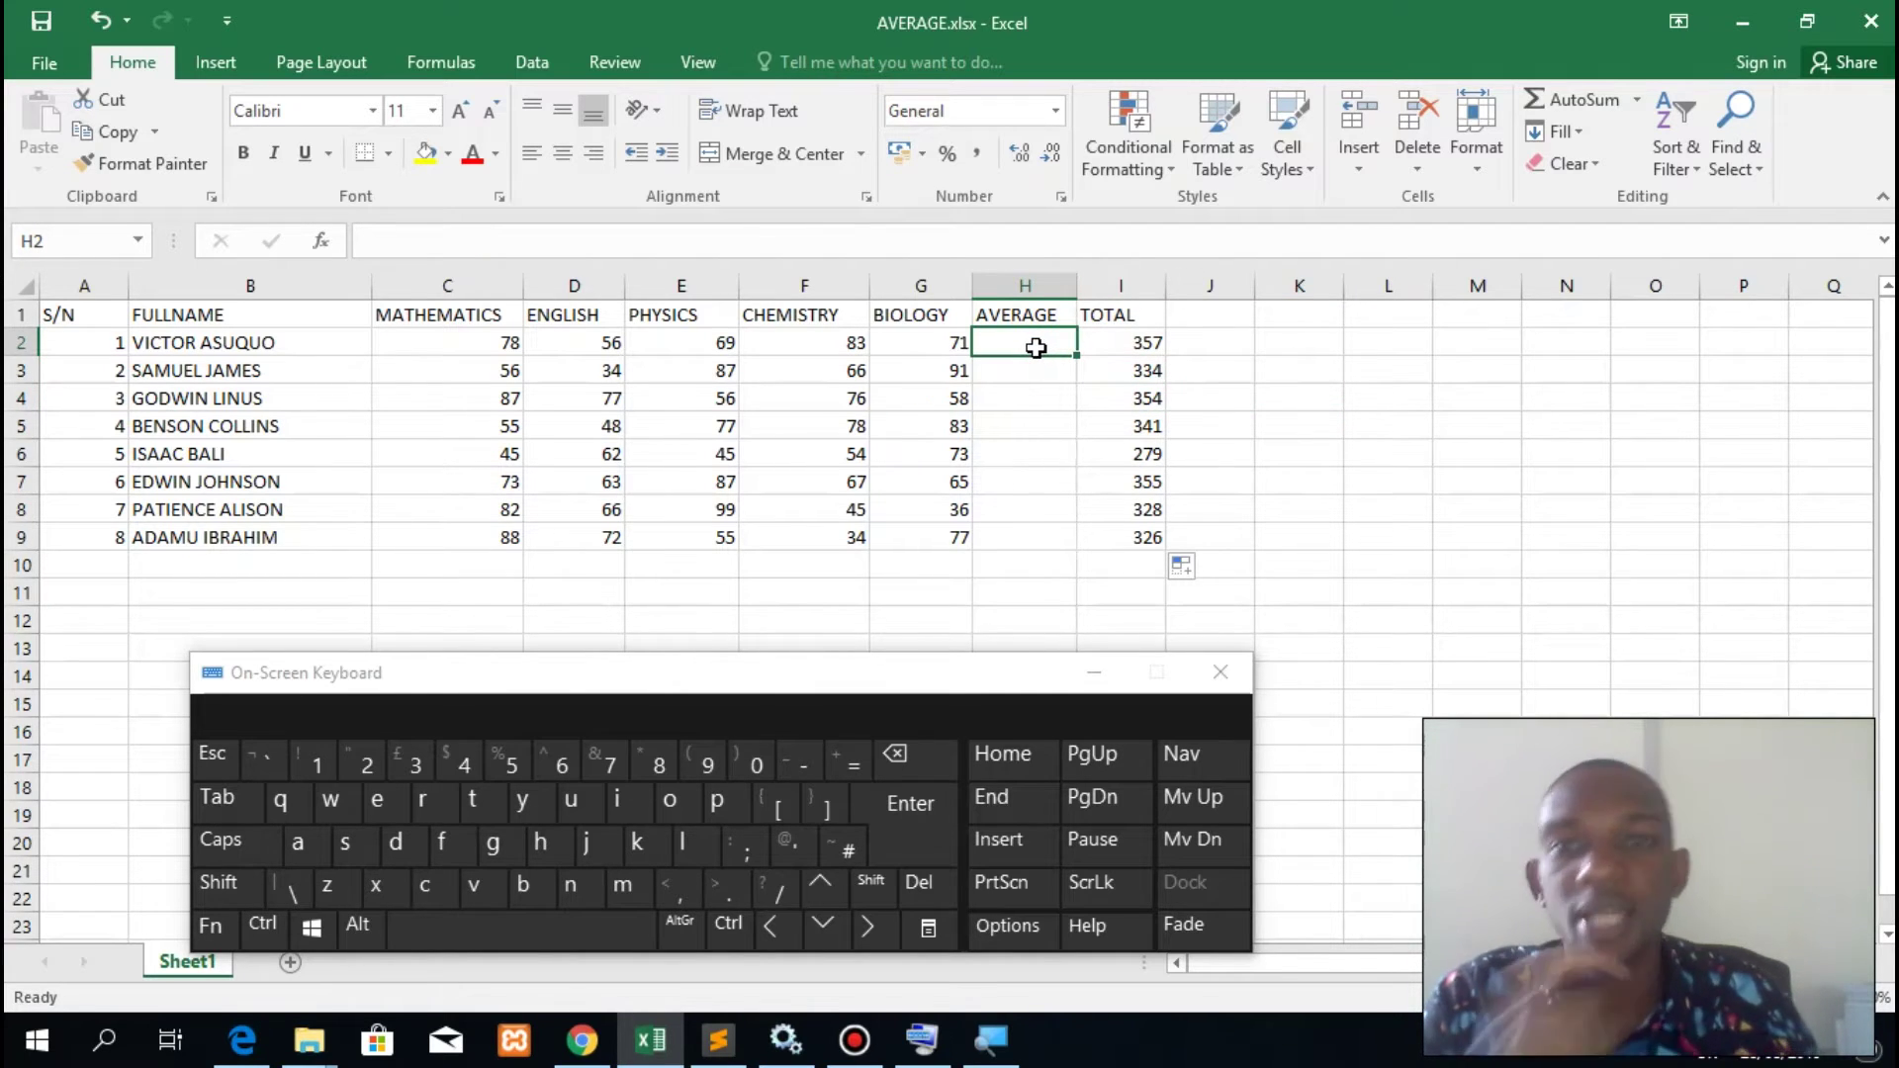
click(1637, 99)
click(1623, 169)
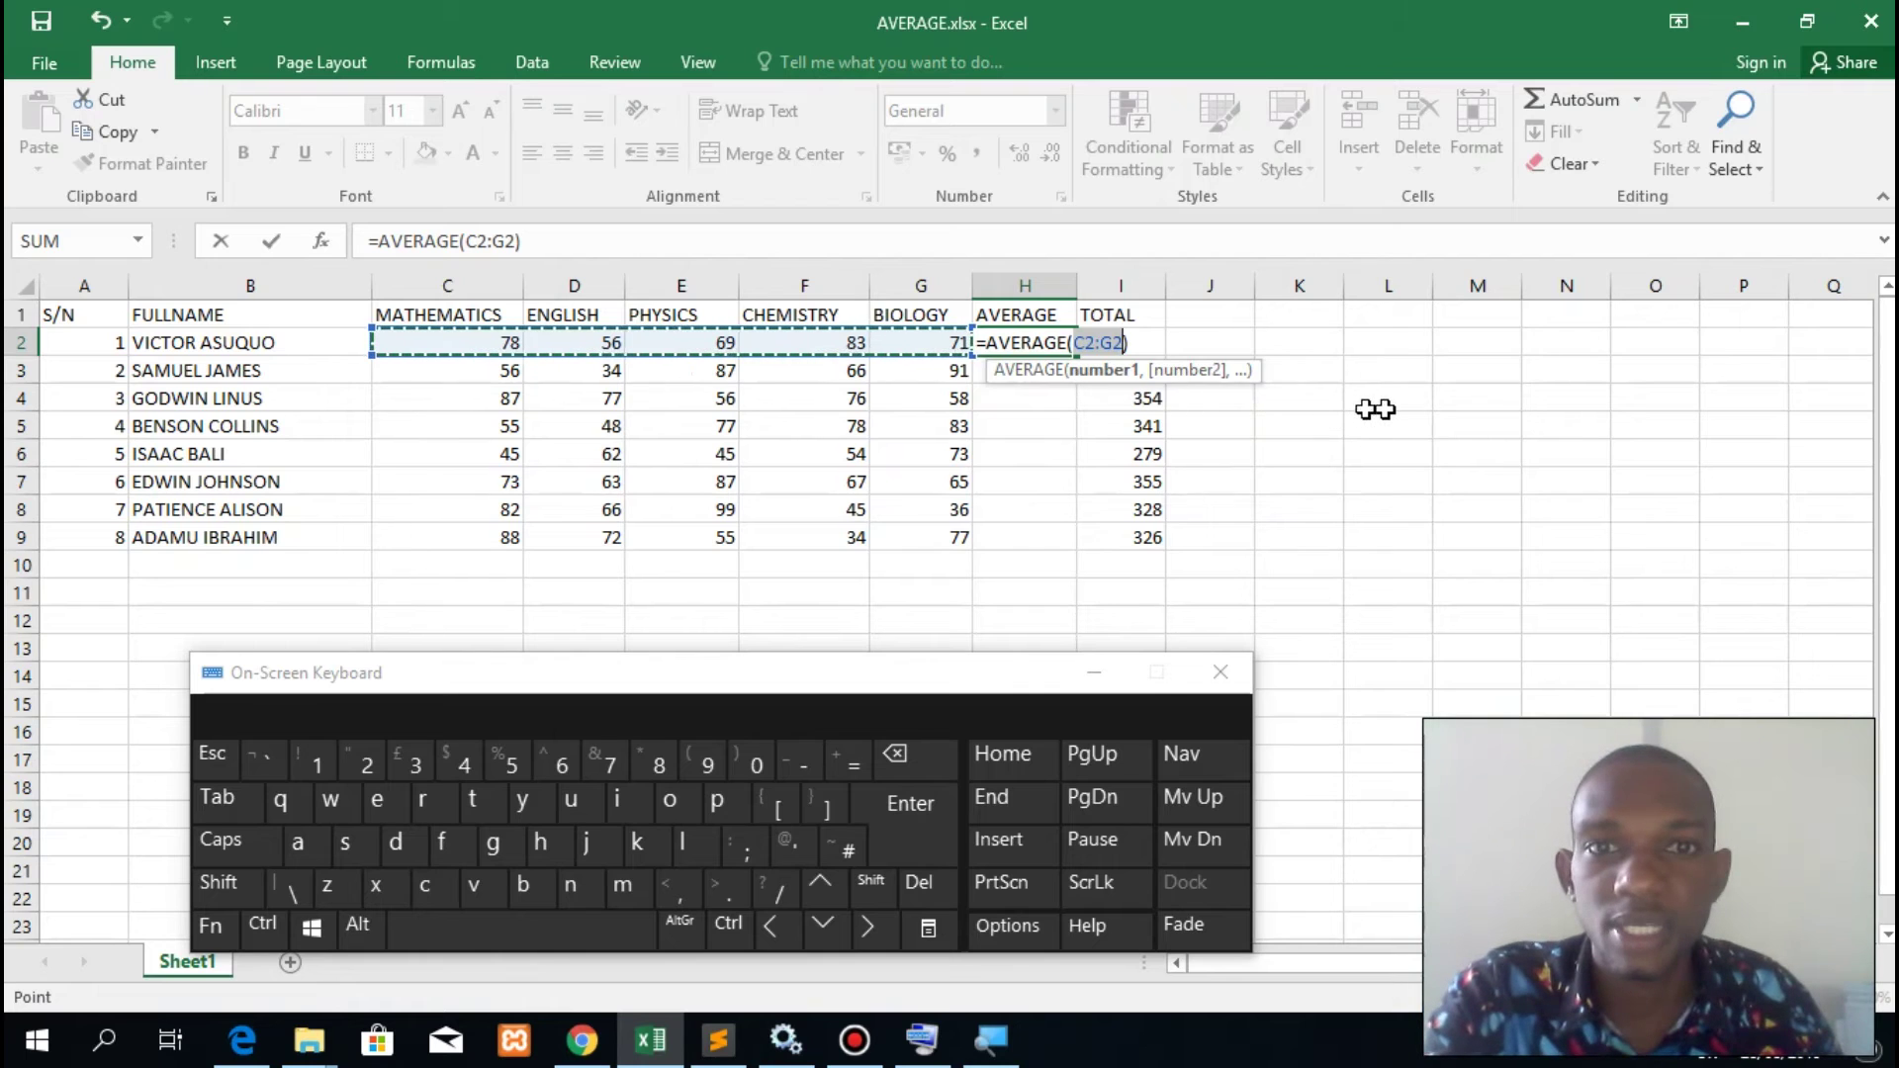
key(Return)
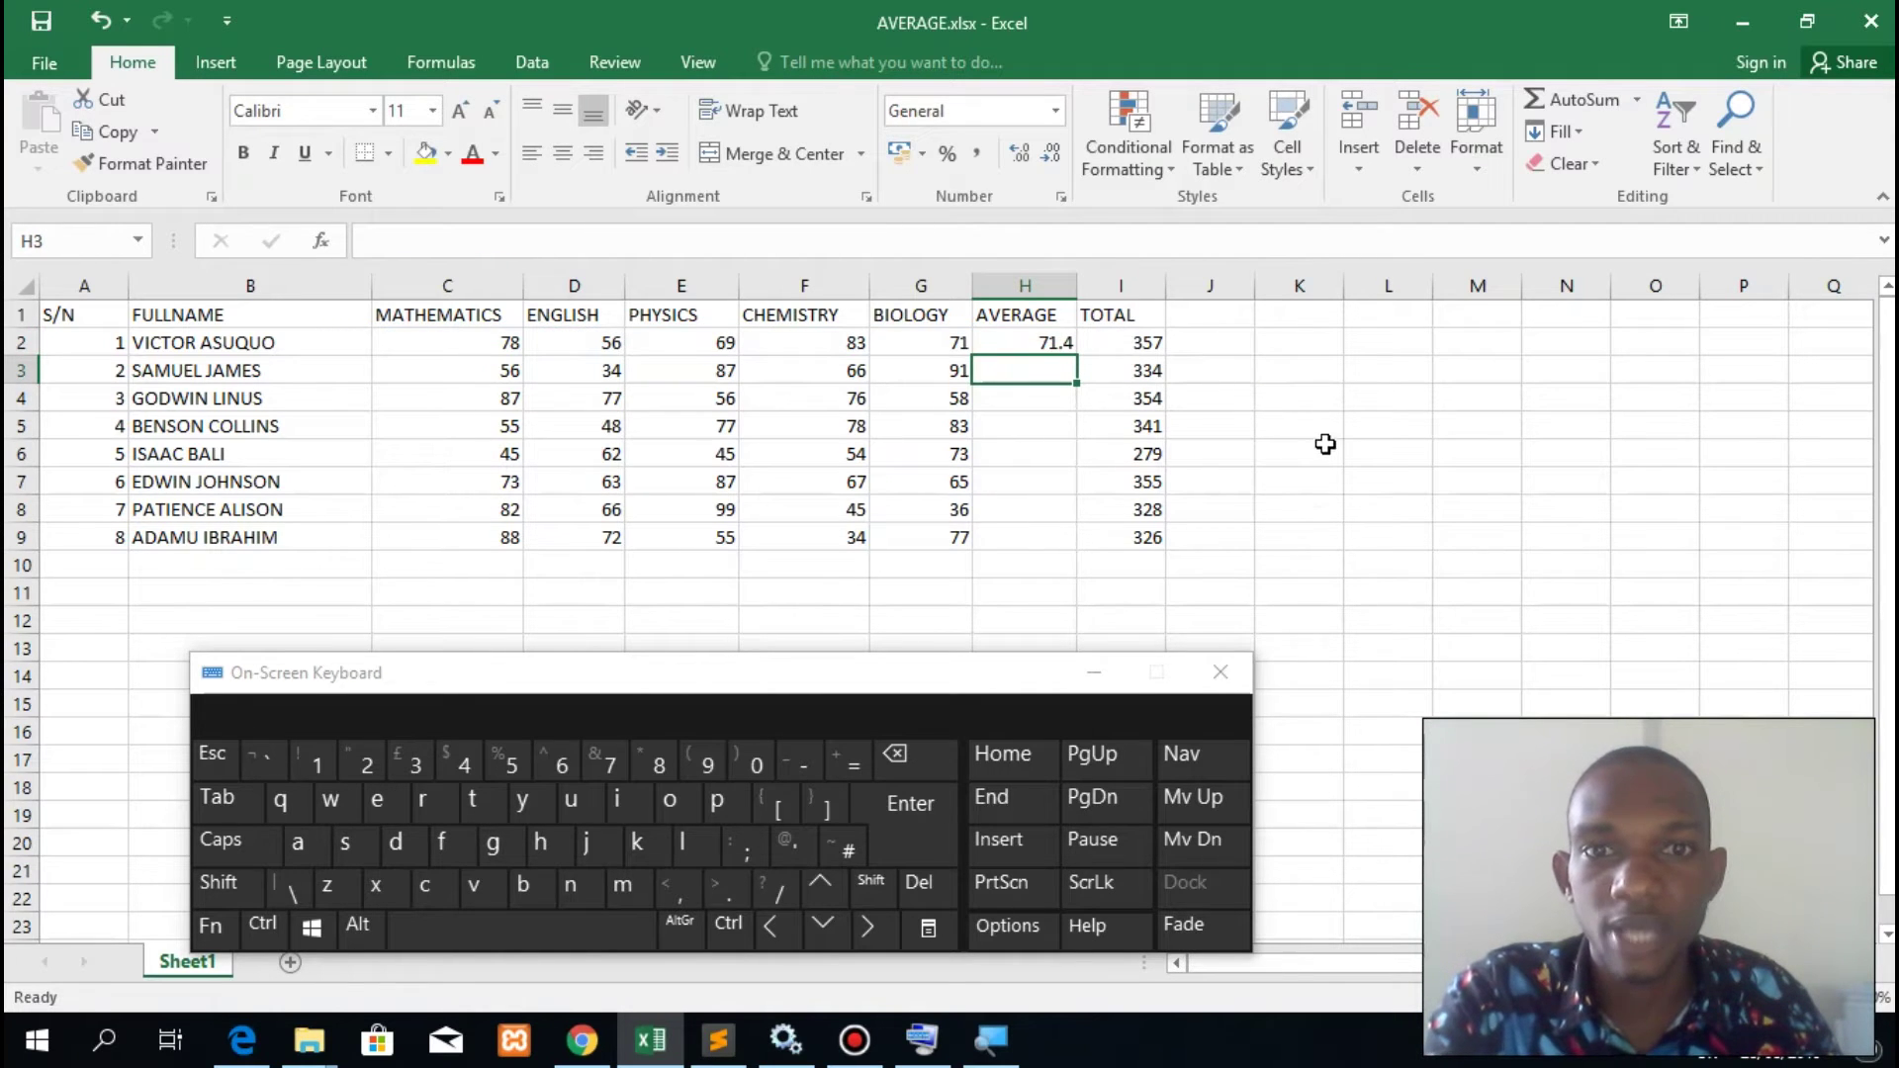
- Fill the average formula from H2 down through H9 for the remaining students
click(1054, 344)
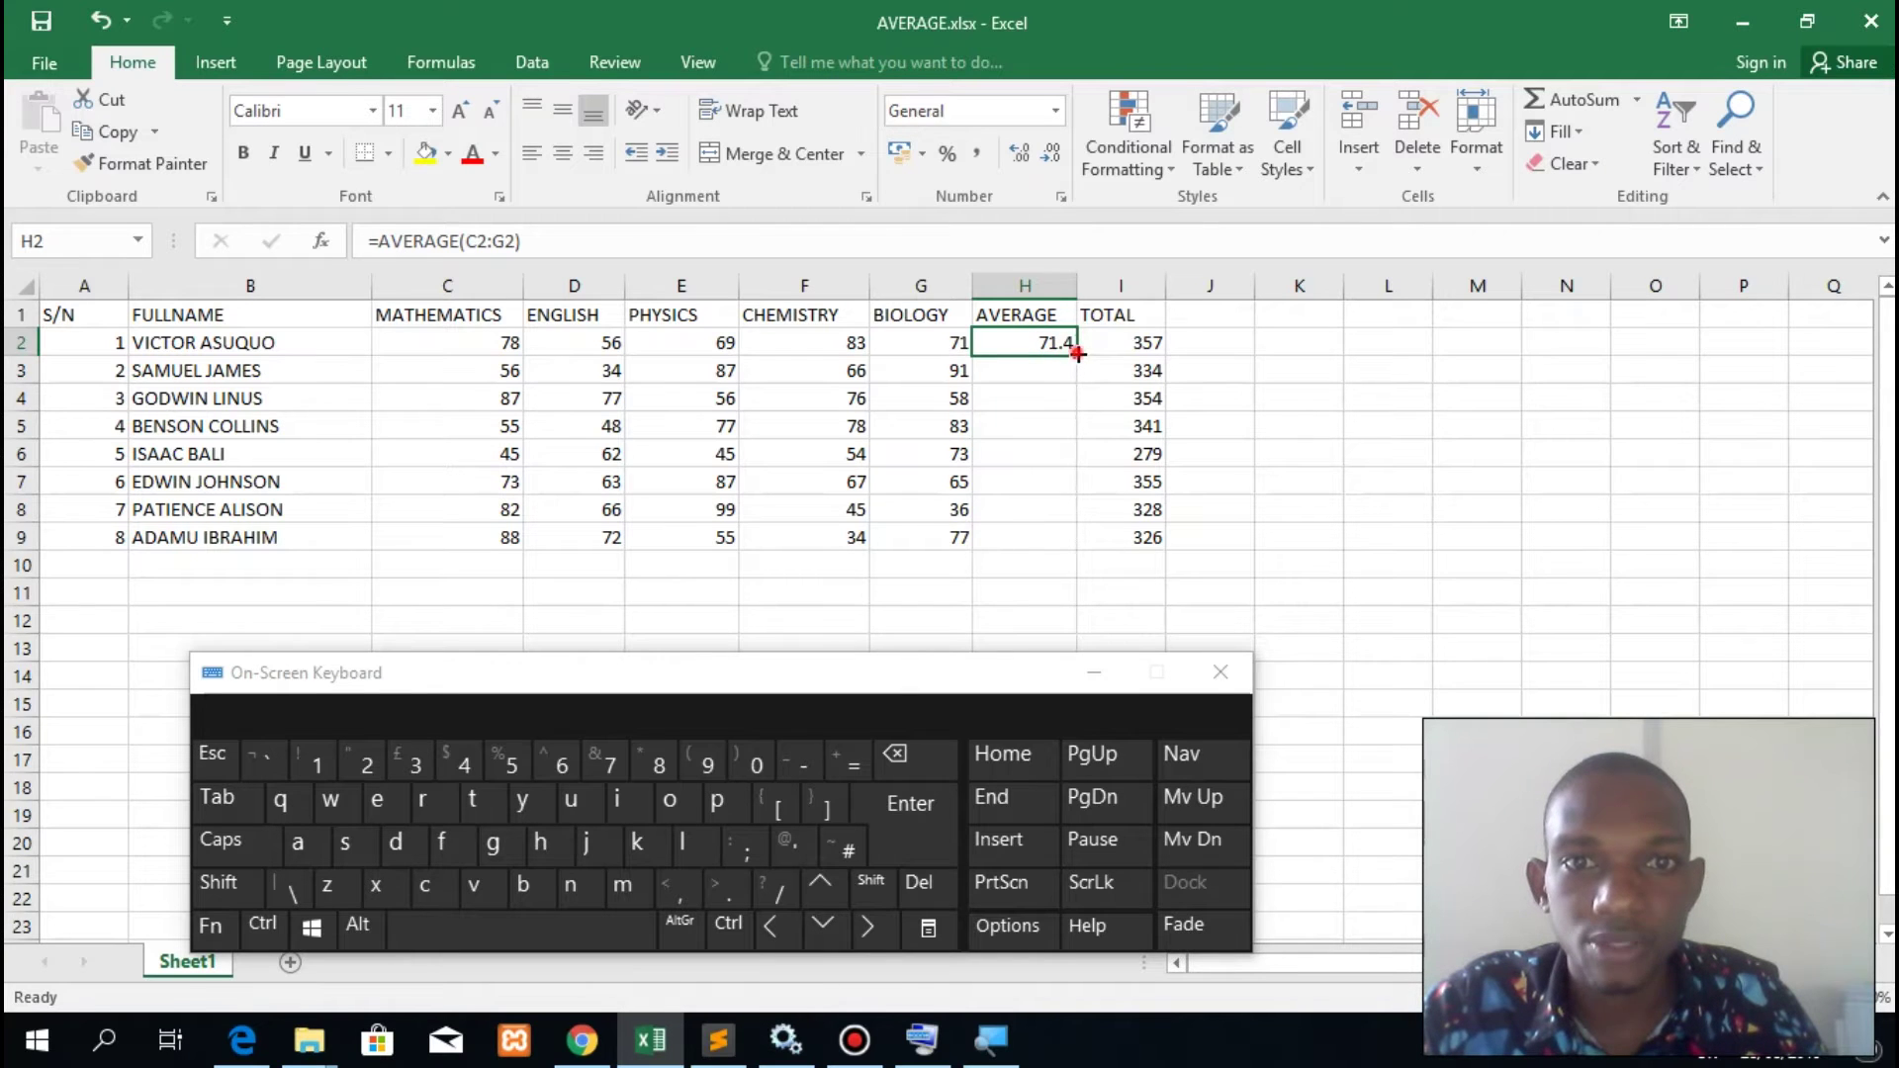
drag(1077, 353, 1083, 544)
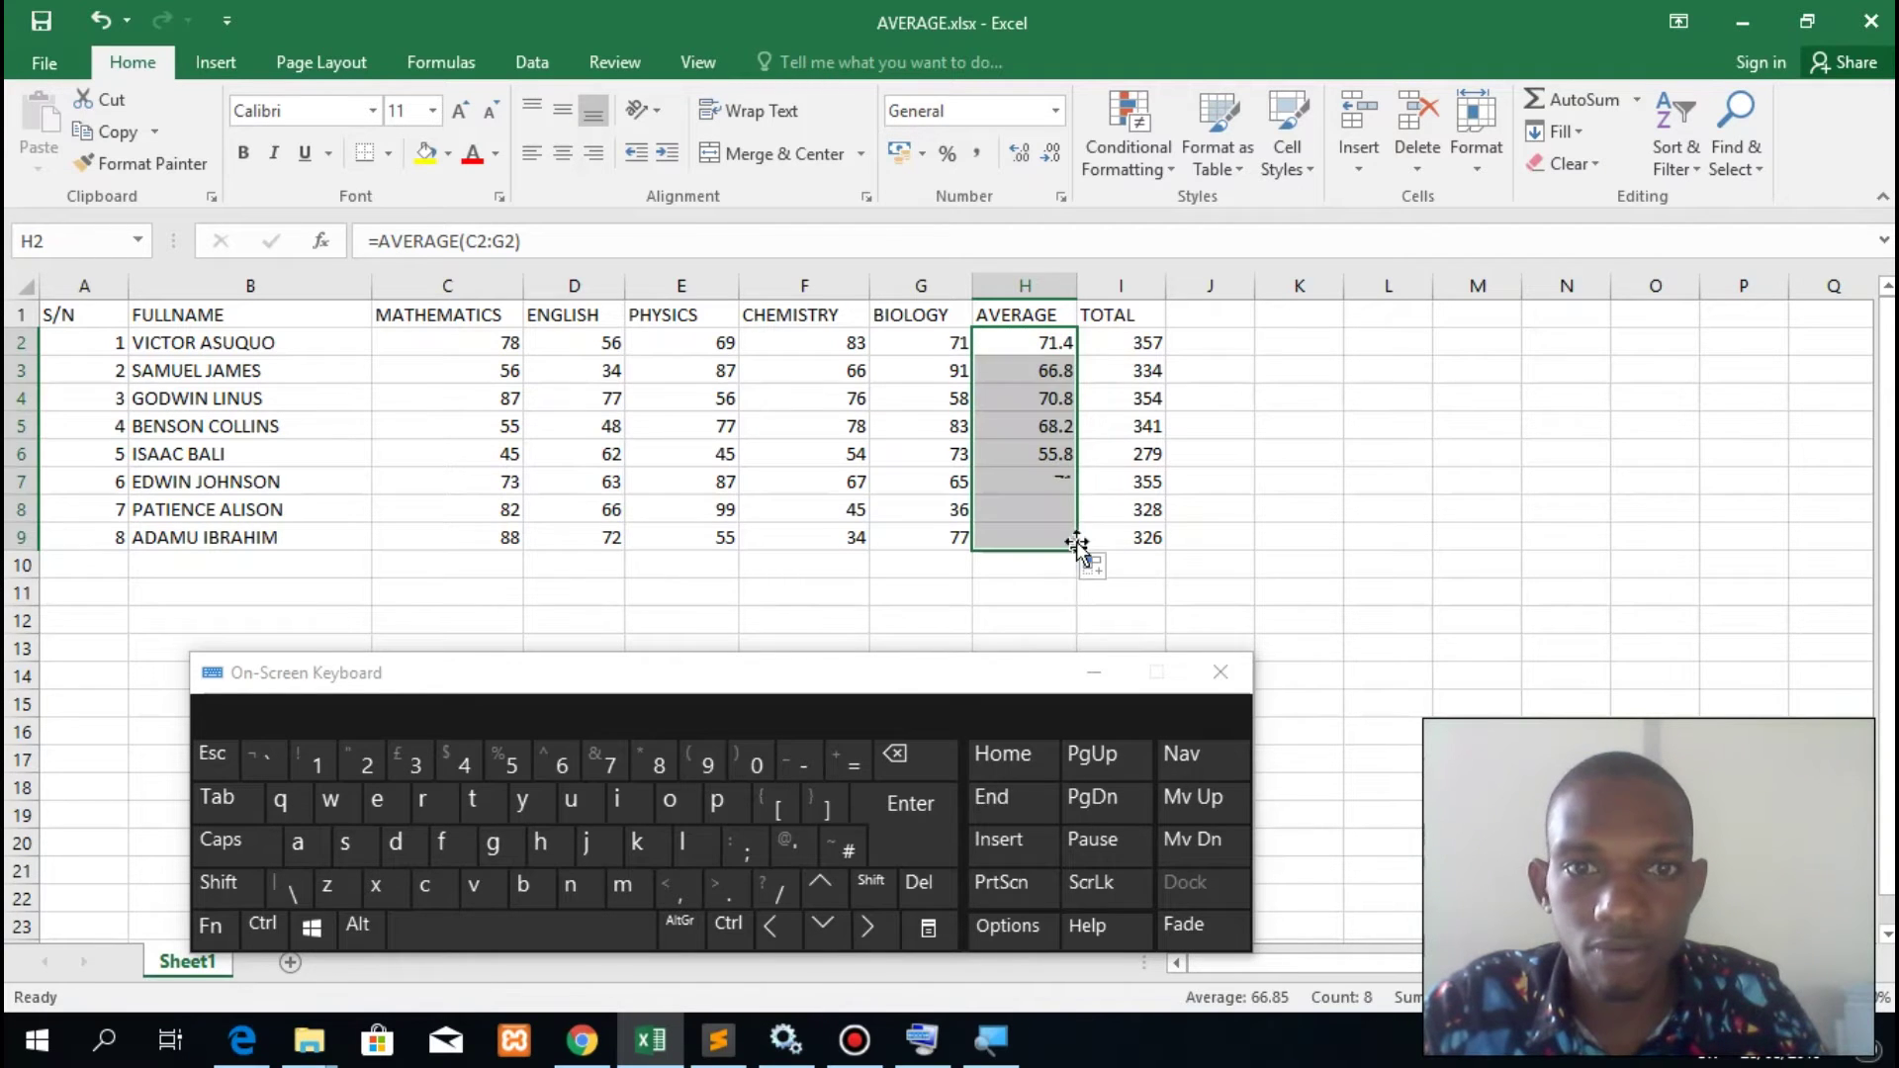
click(1347, 425)
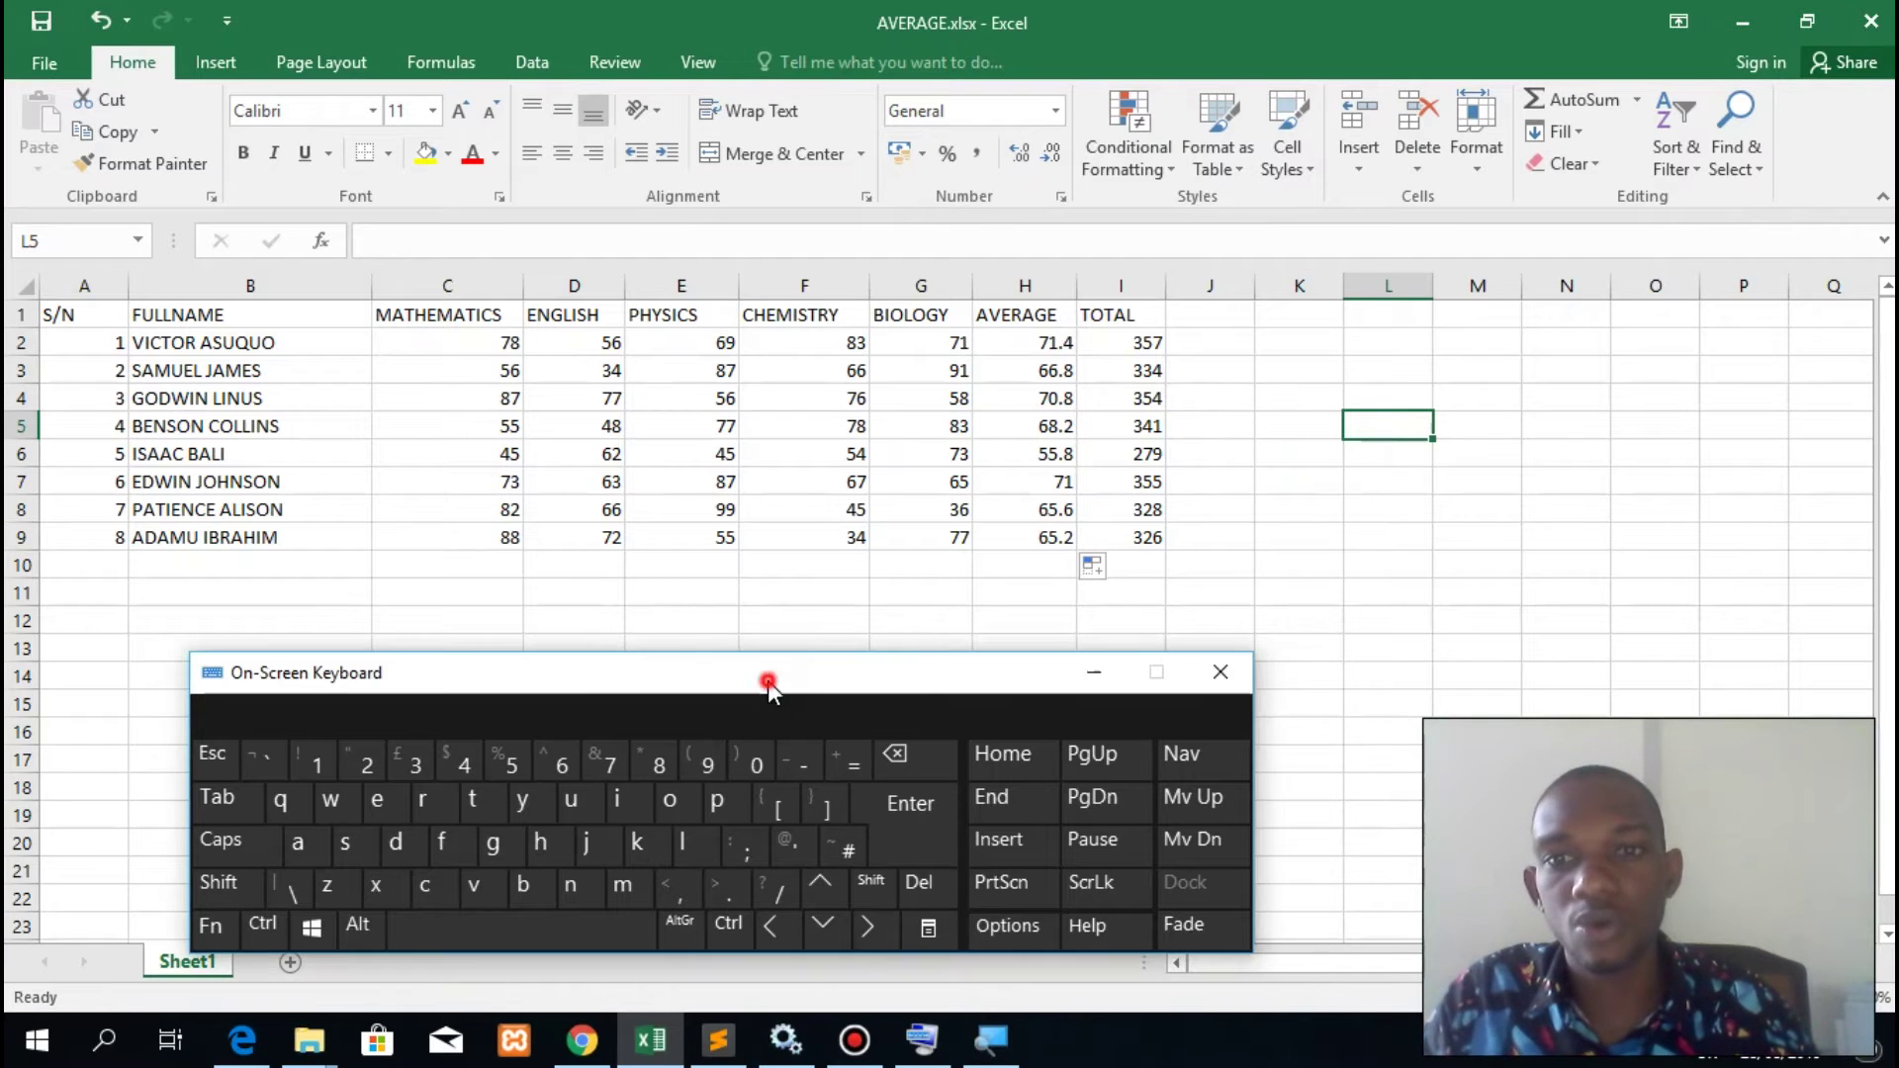
drag(766, 676, 695, 664)
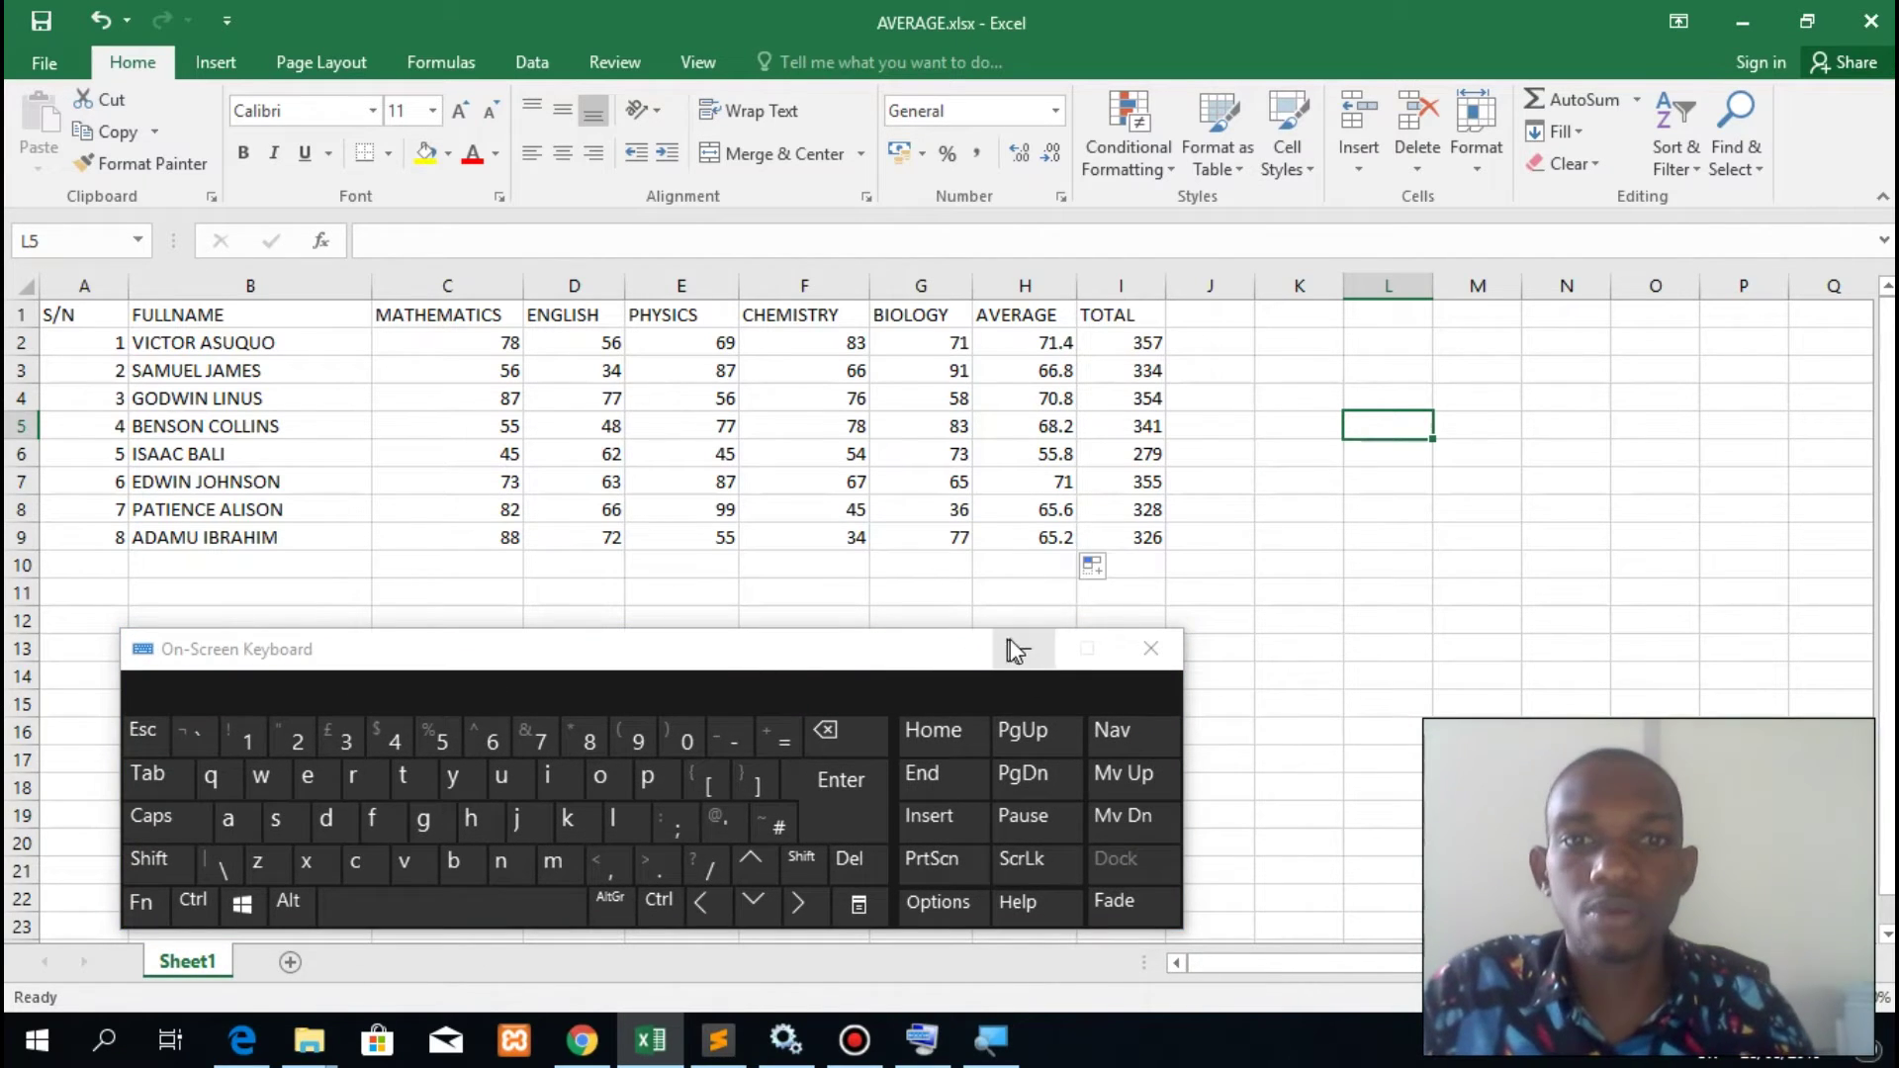
click(1348, 593)
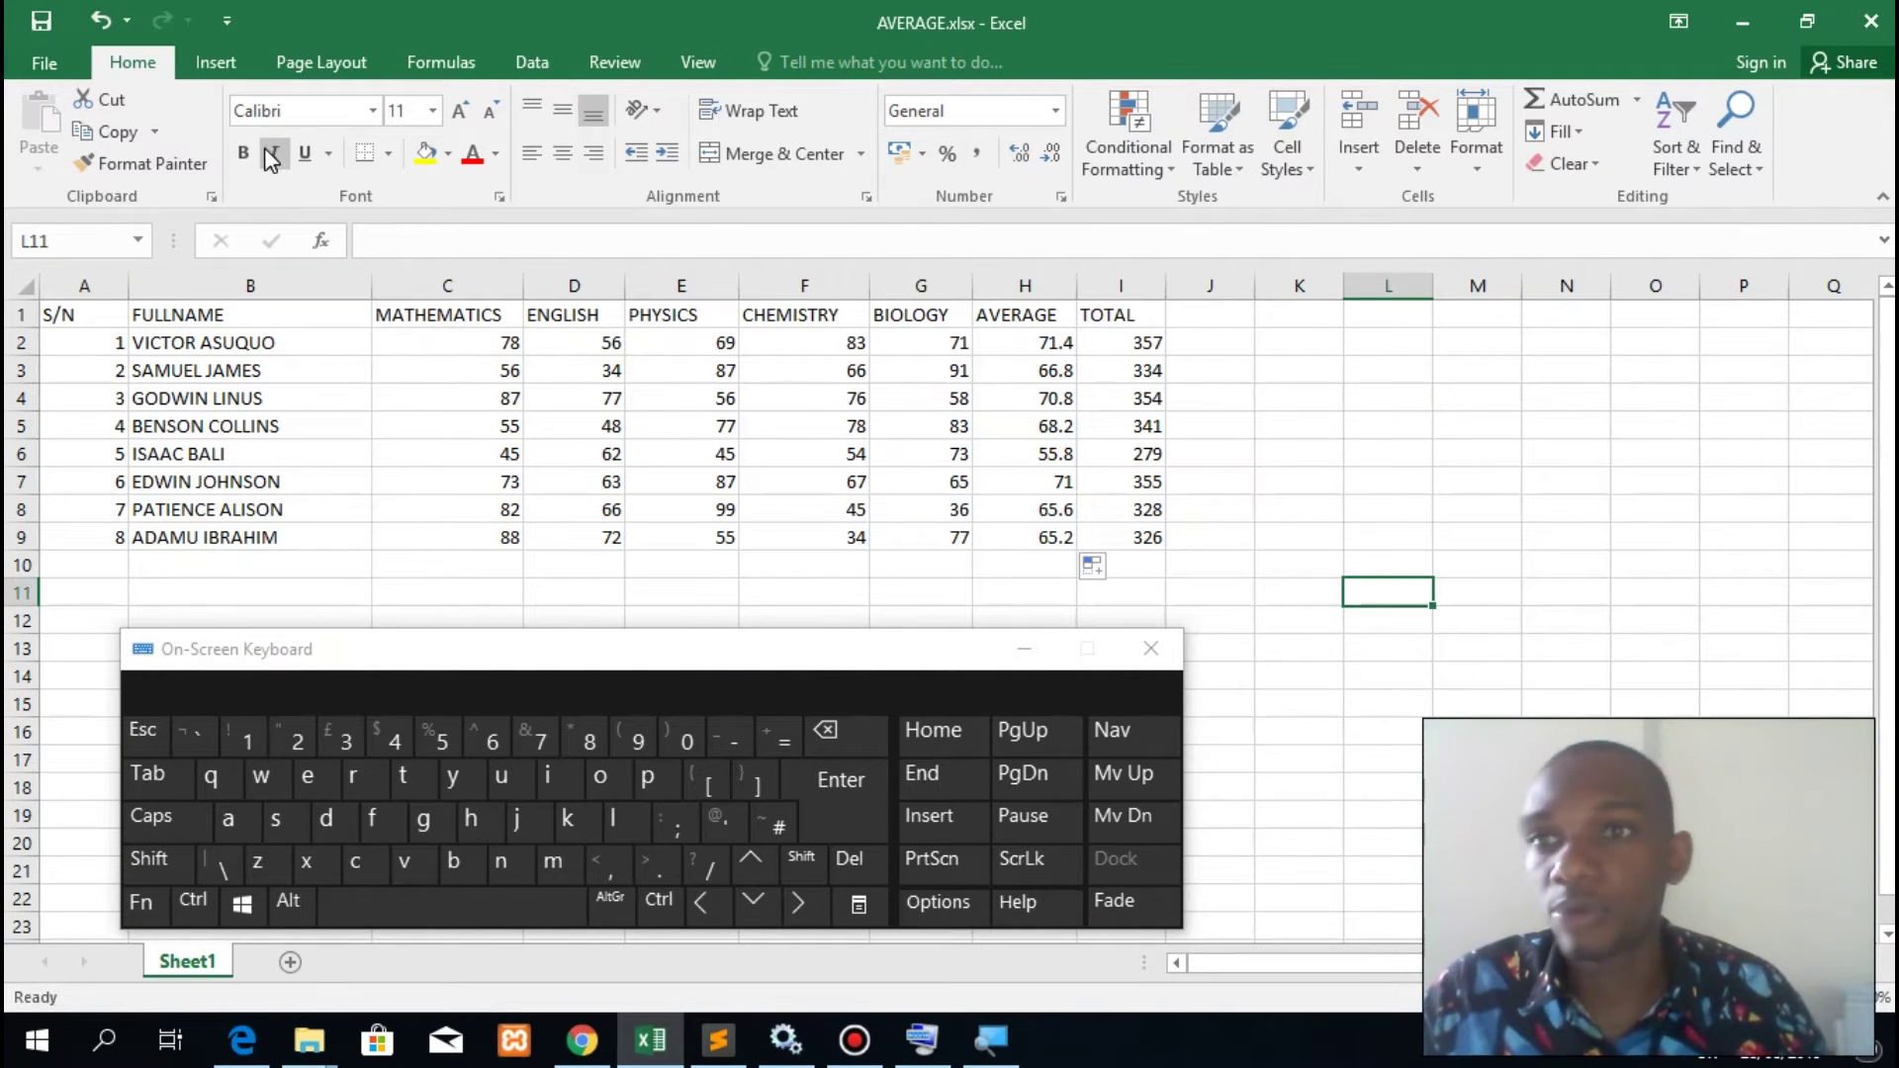
click(1330, 447)
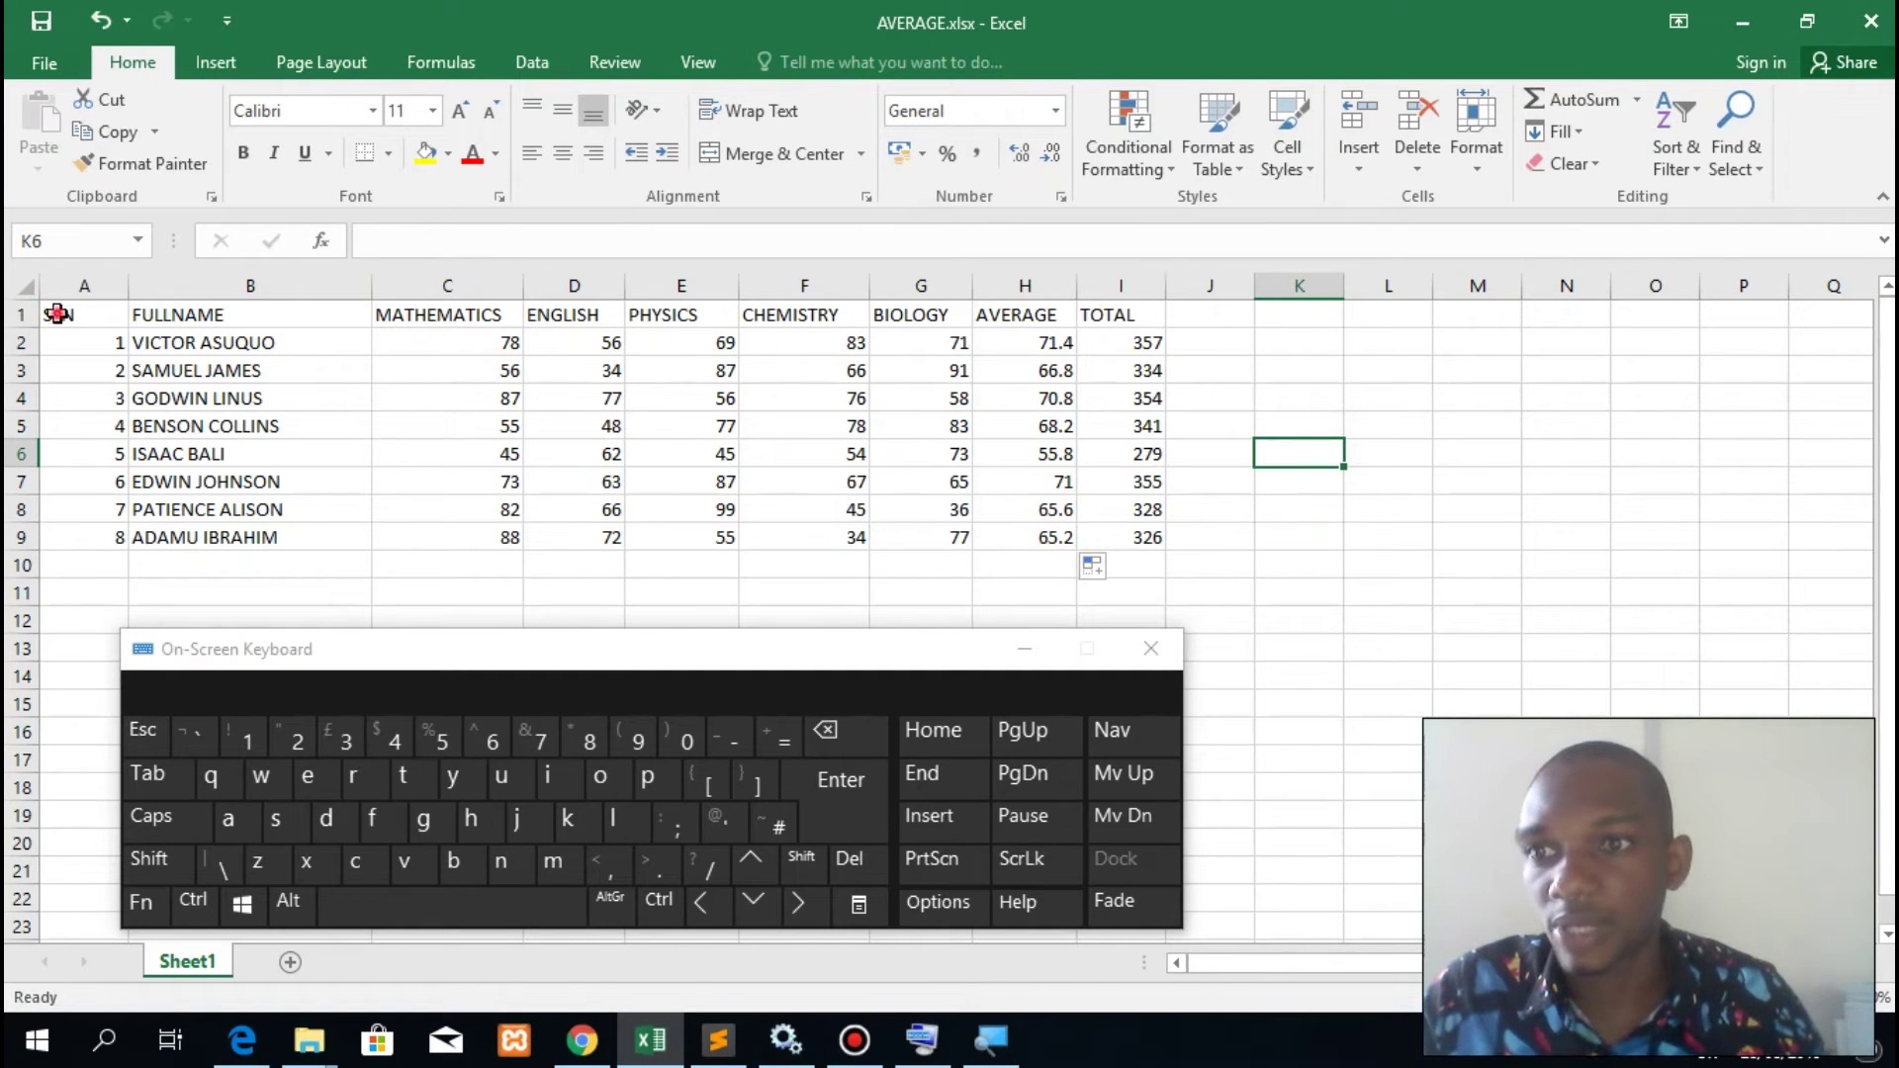
- Make the header row A1:I1 bold, from S/N through TOTAL
drag(58, 314, 1089, 312)
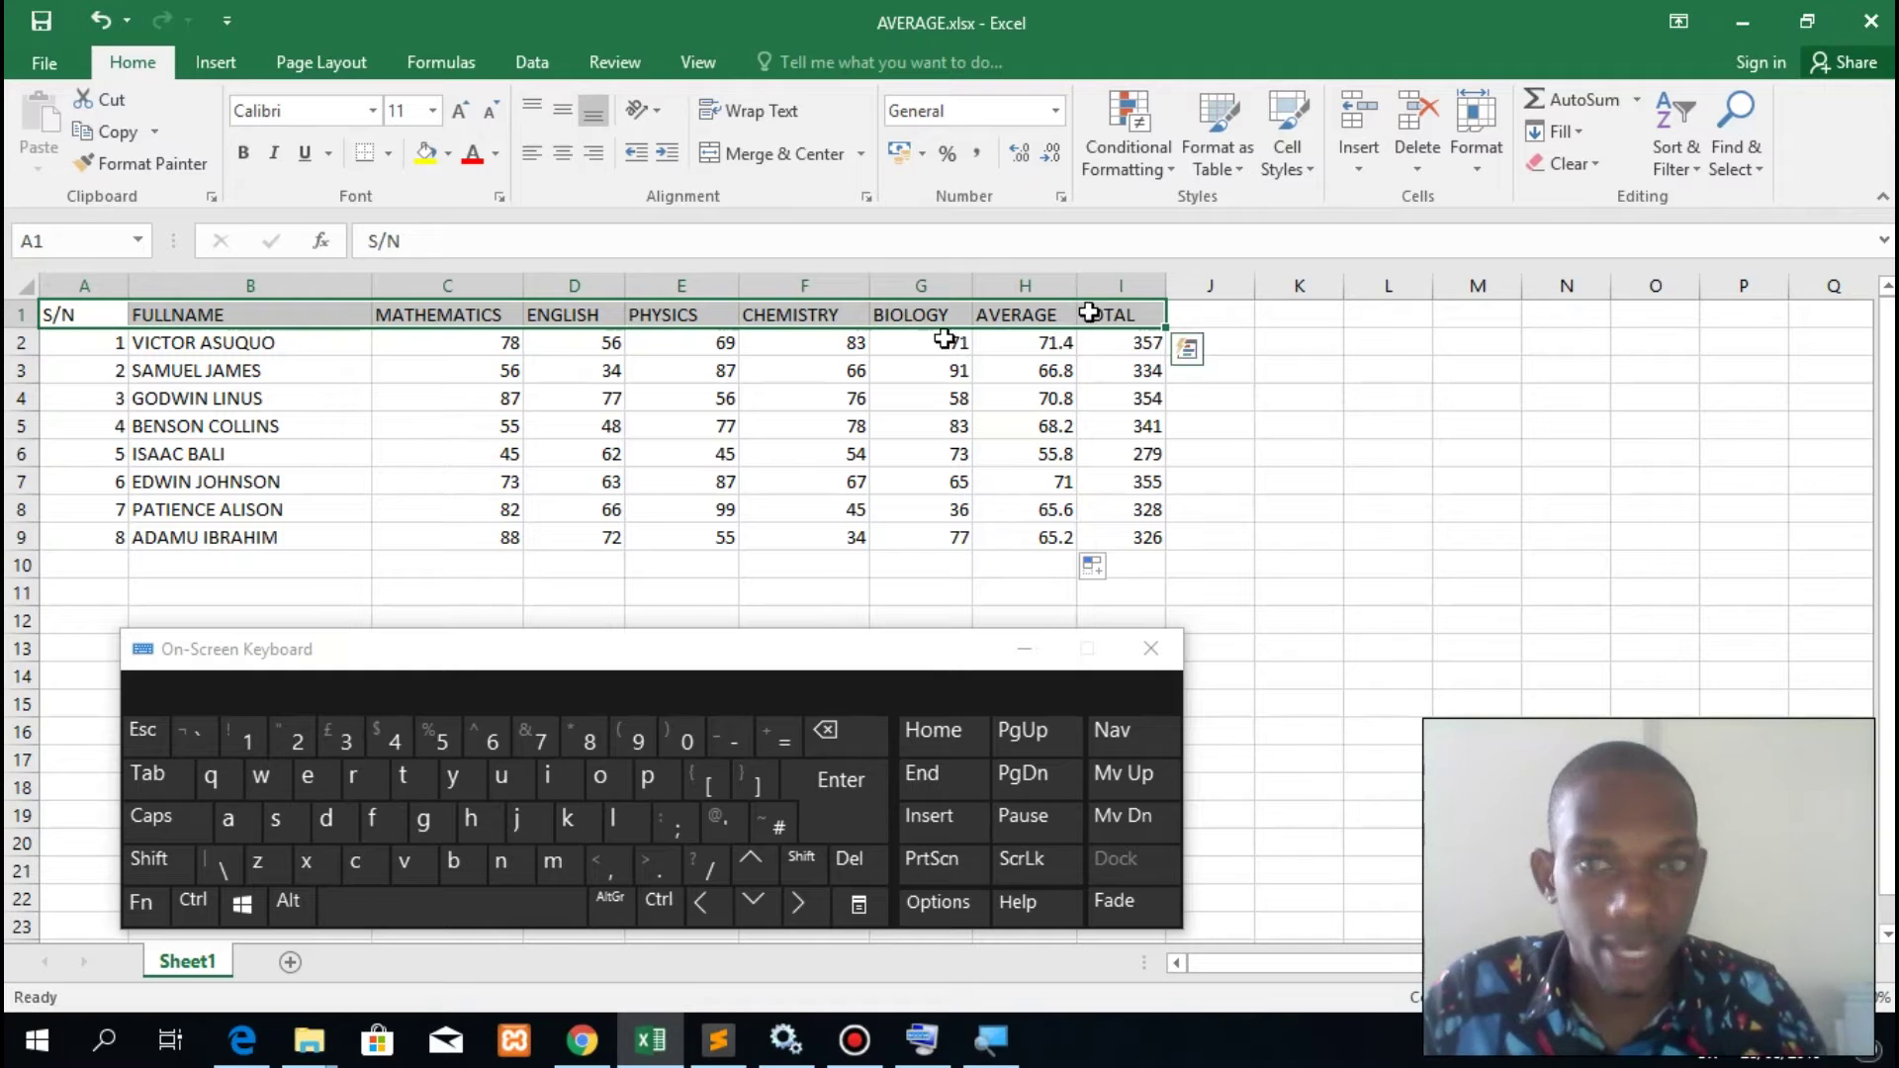
click(244, 152)
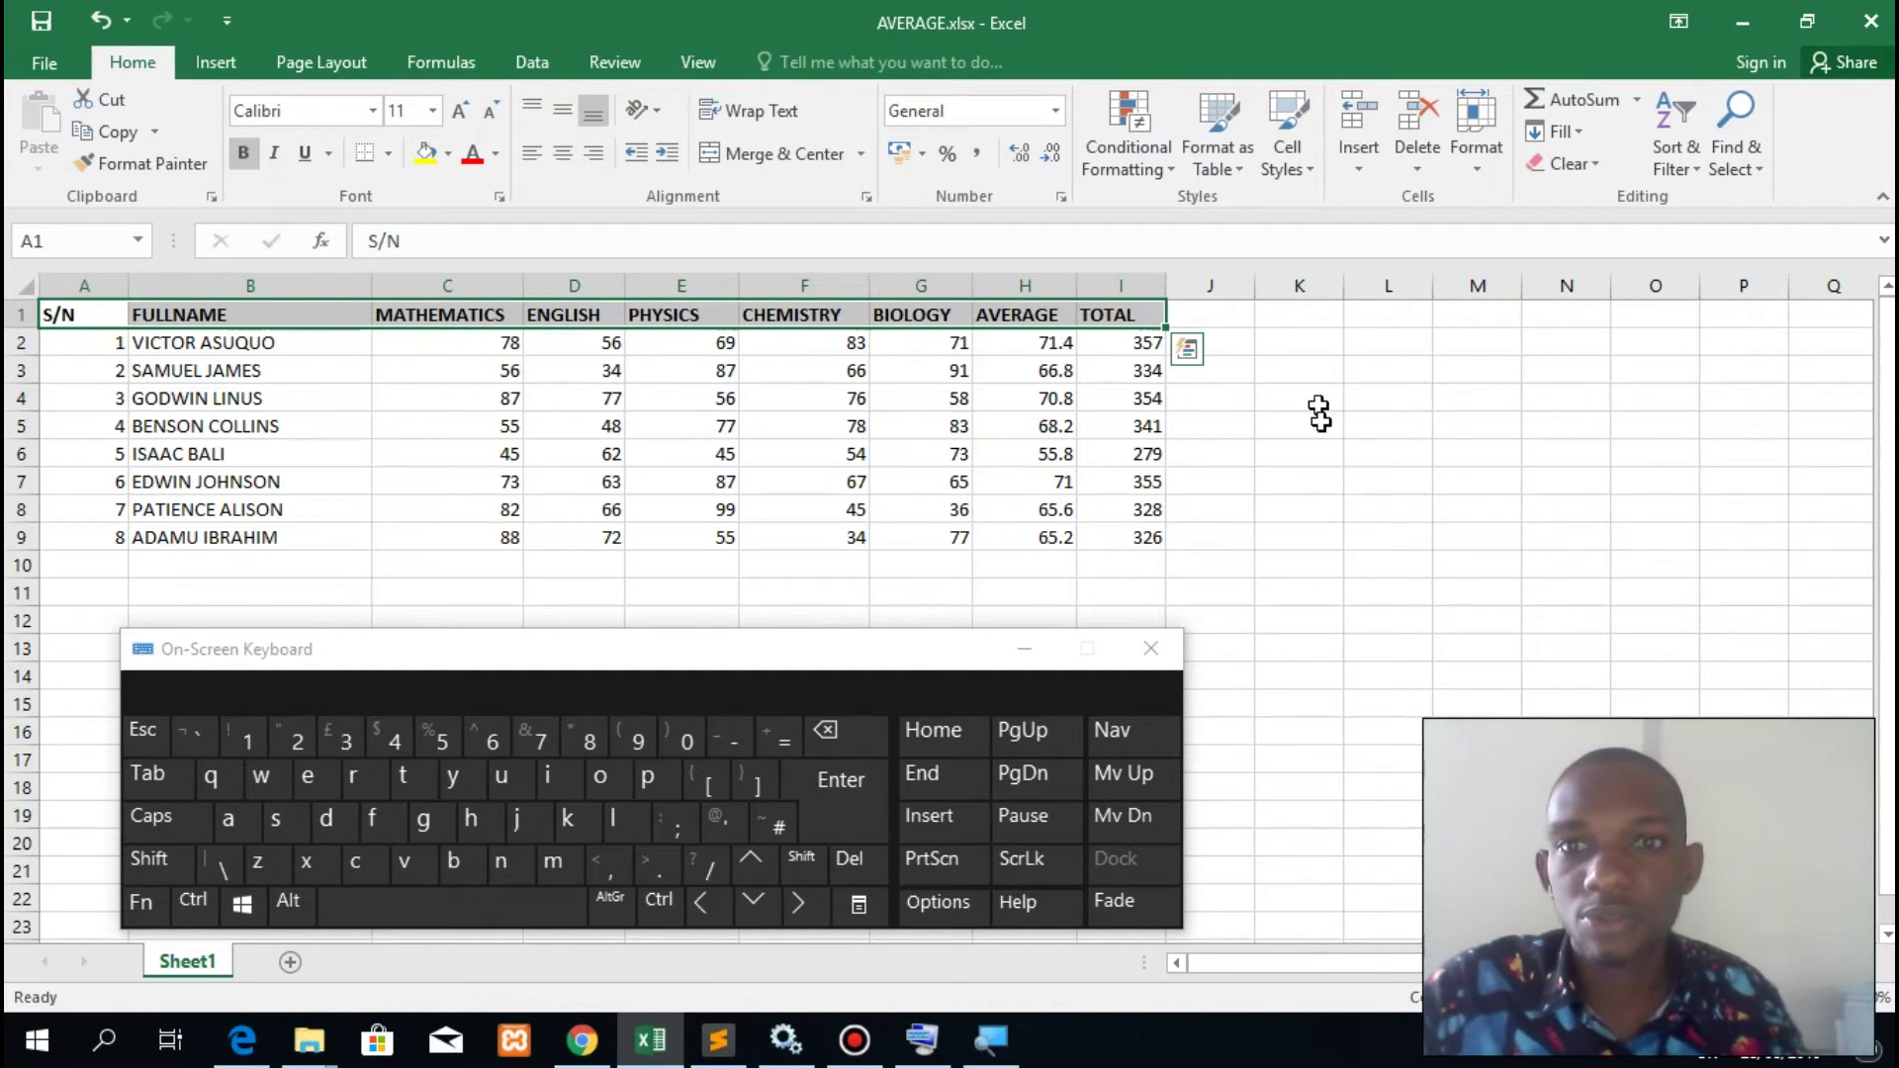
click(1316, 477)
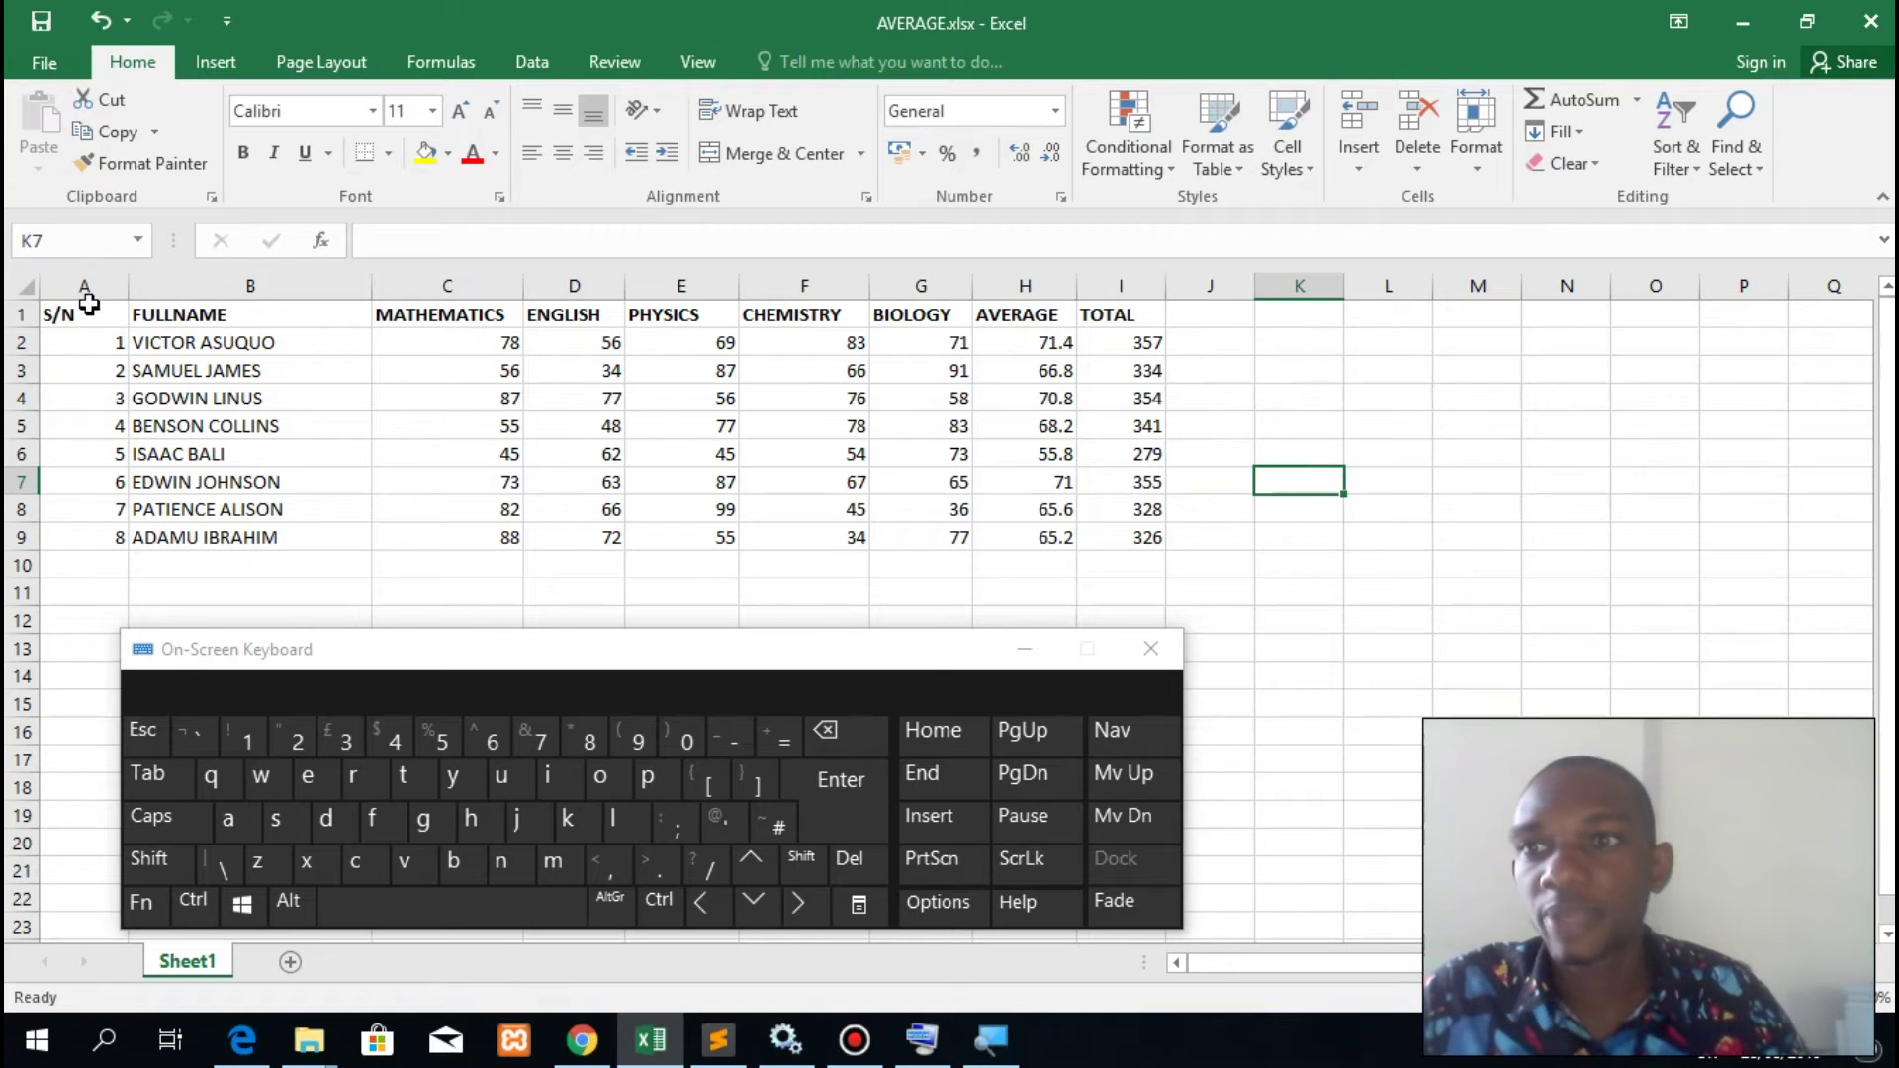
- Center-align the S/N column and the score, average and total cells C1:I9
click(85, 288)
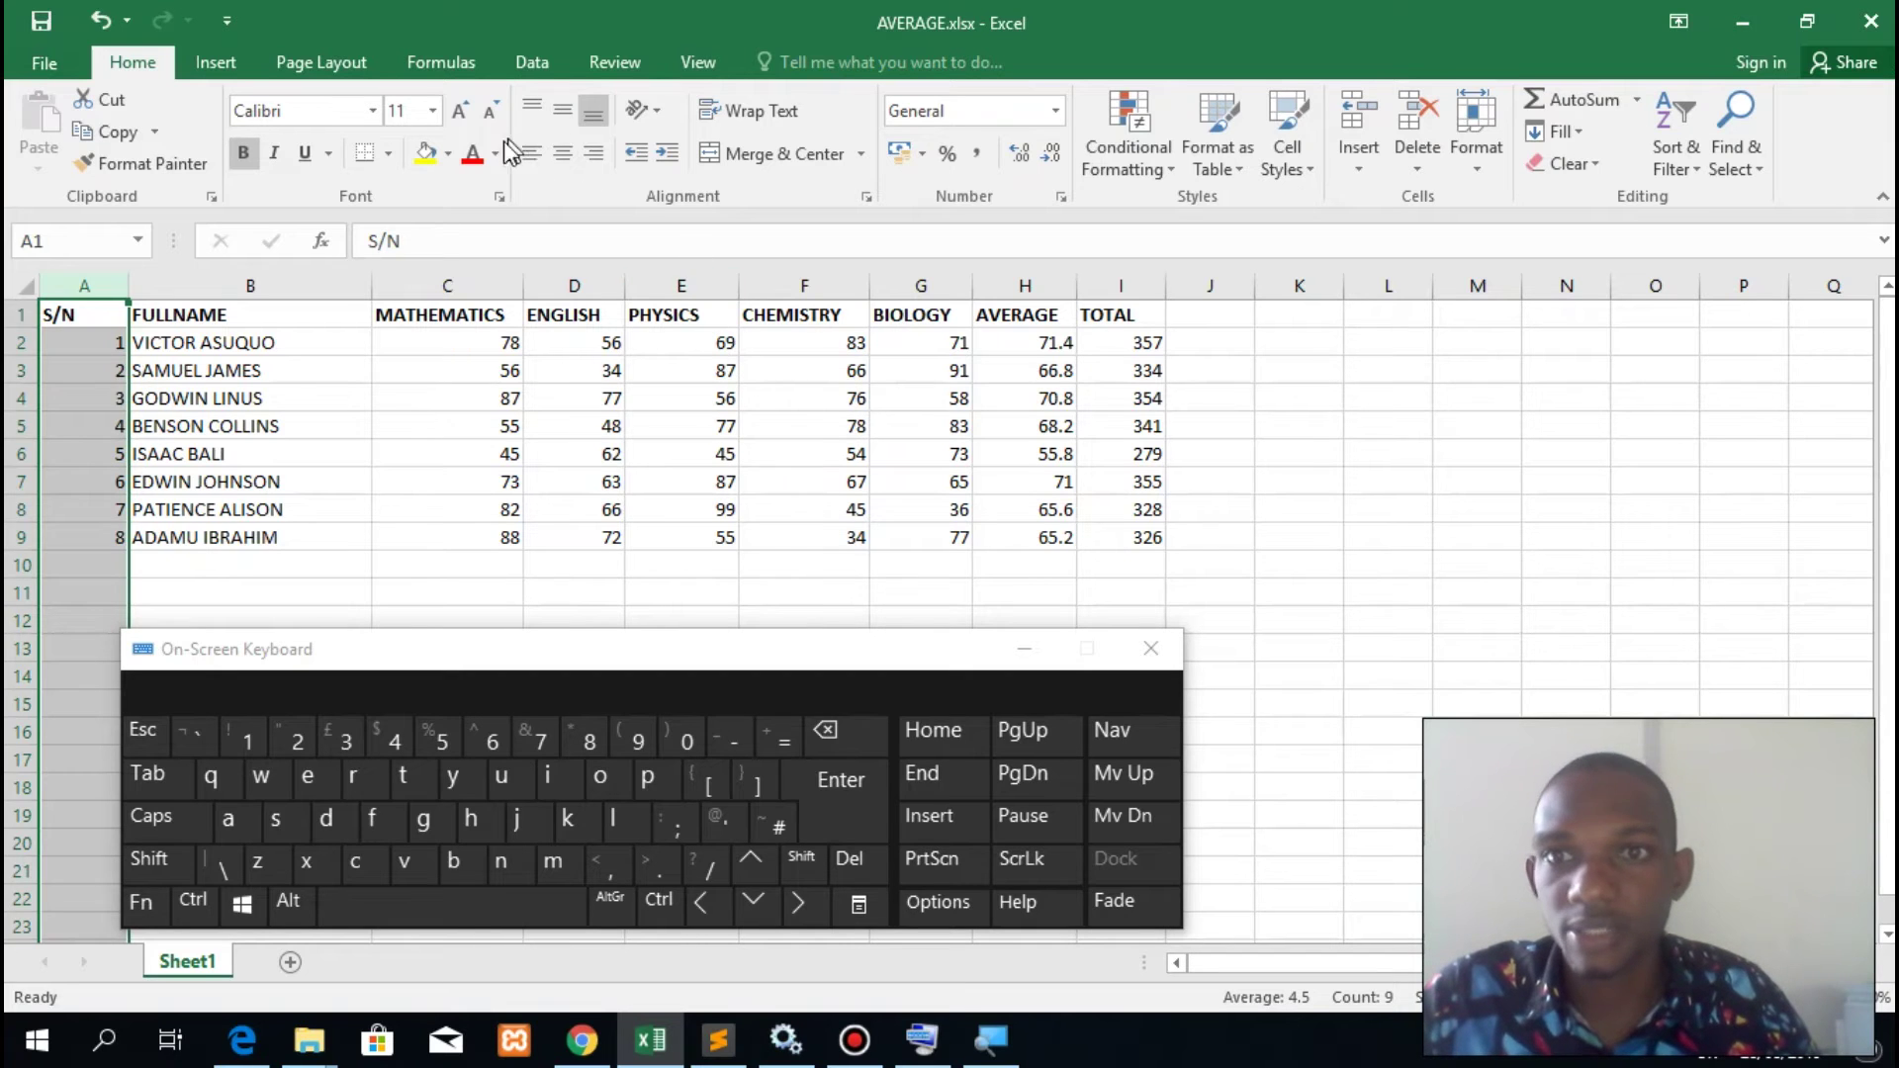
click(562, 154)
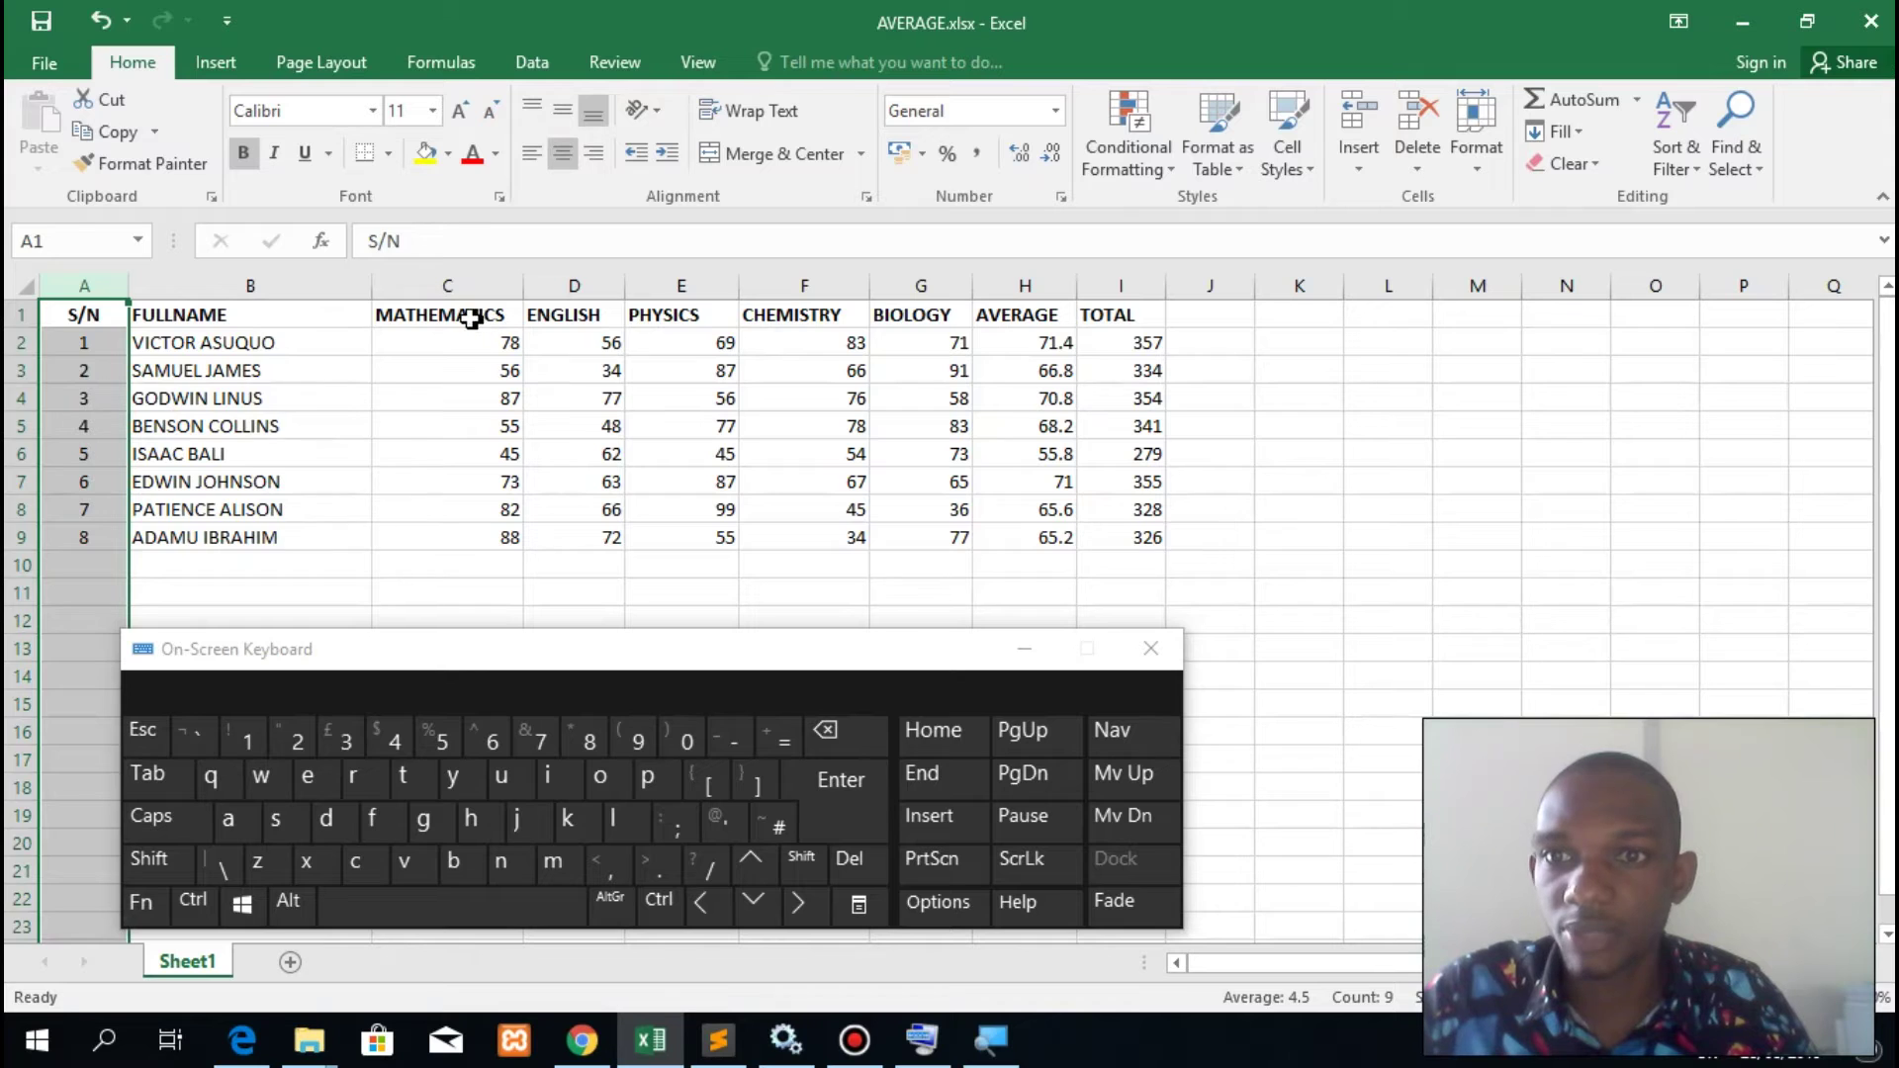
drag(485, 315, 1123, 538)
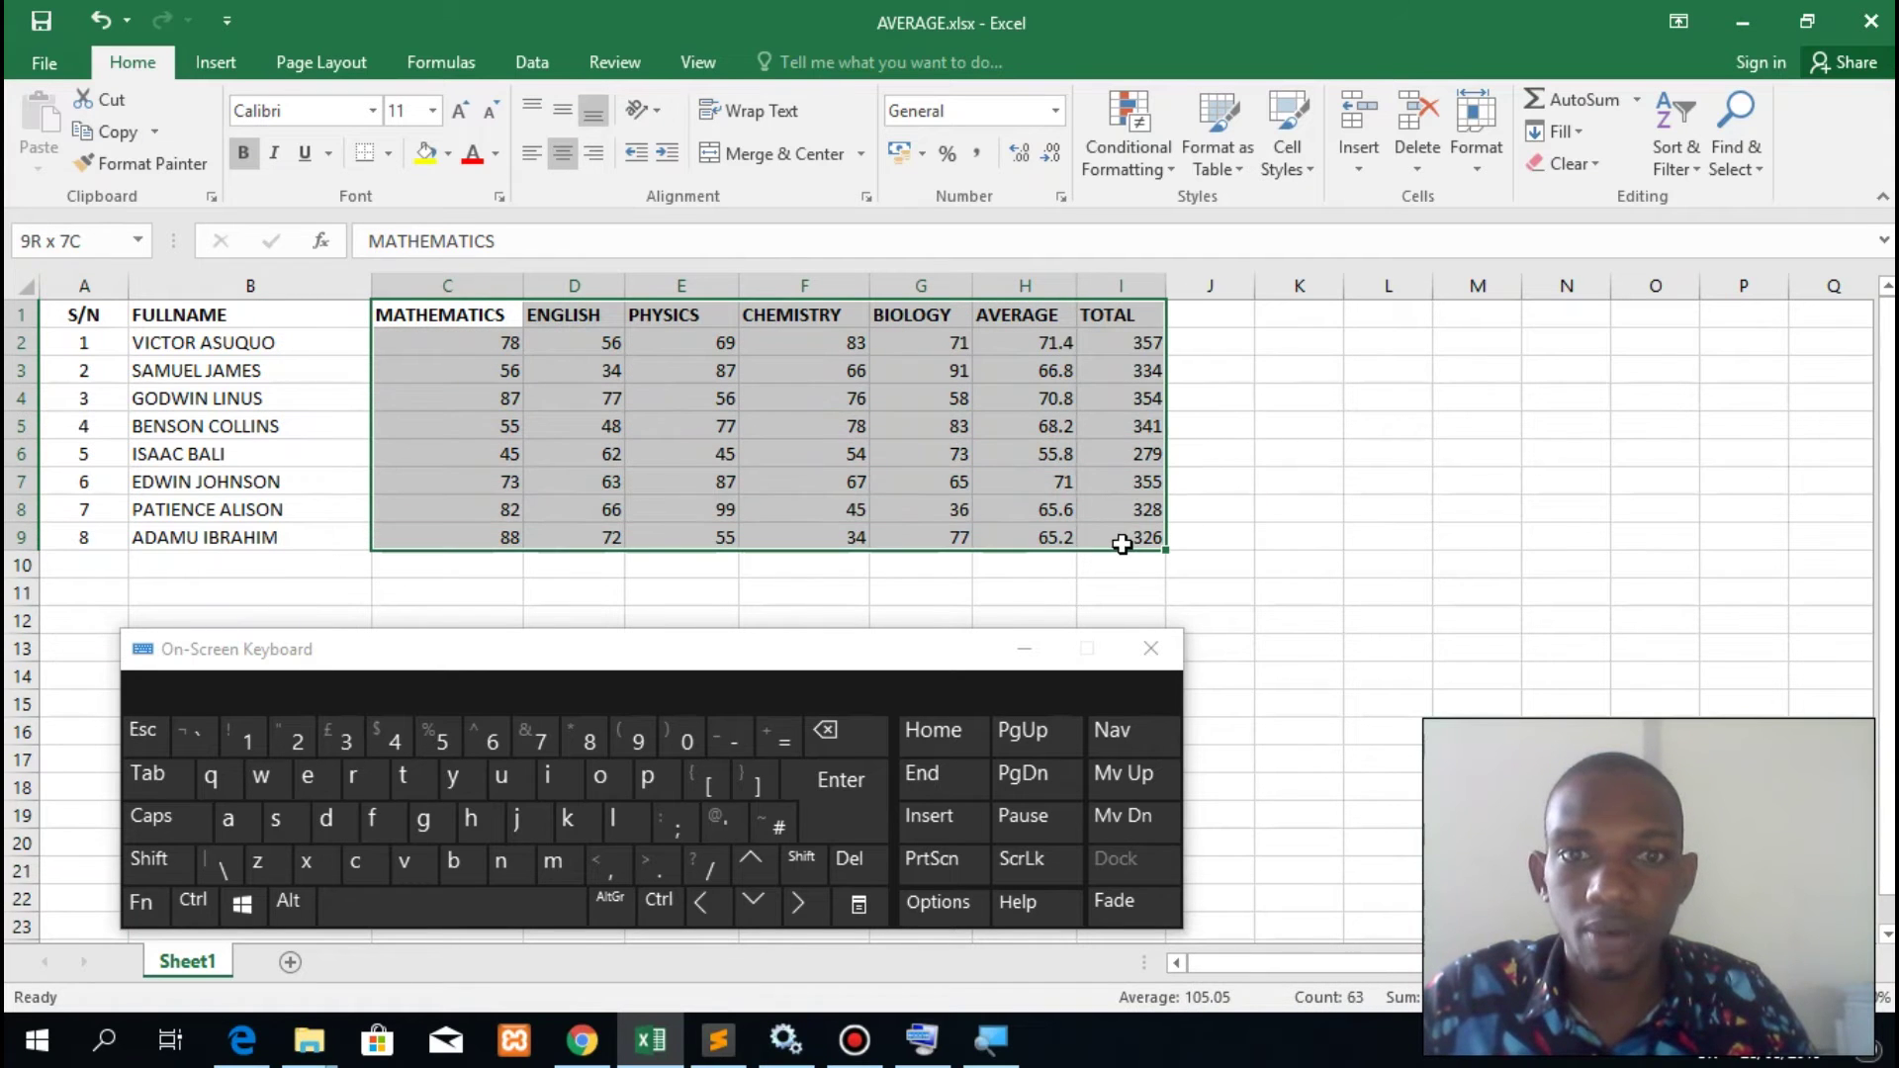
click(563, 153)
click(1479, 482)
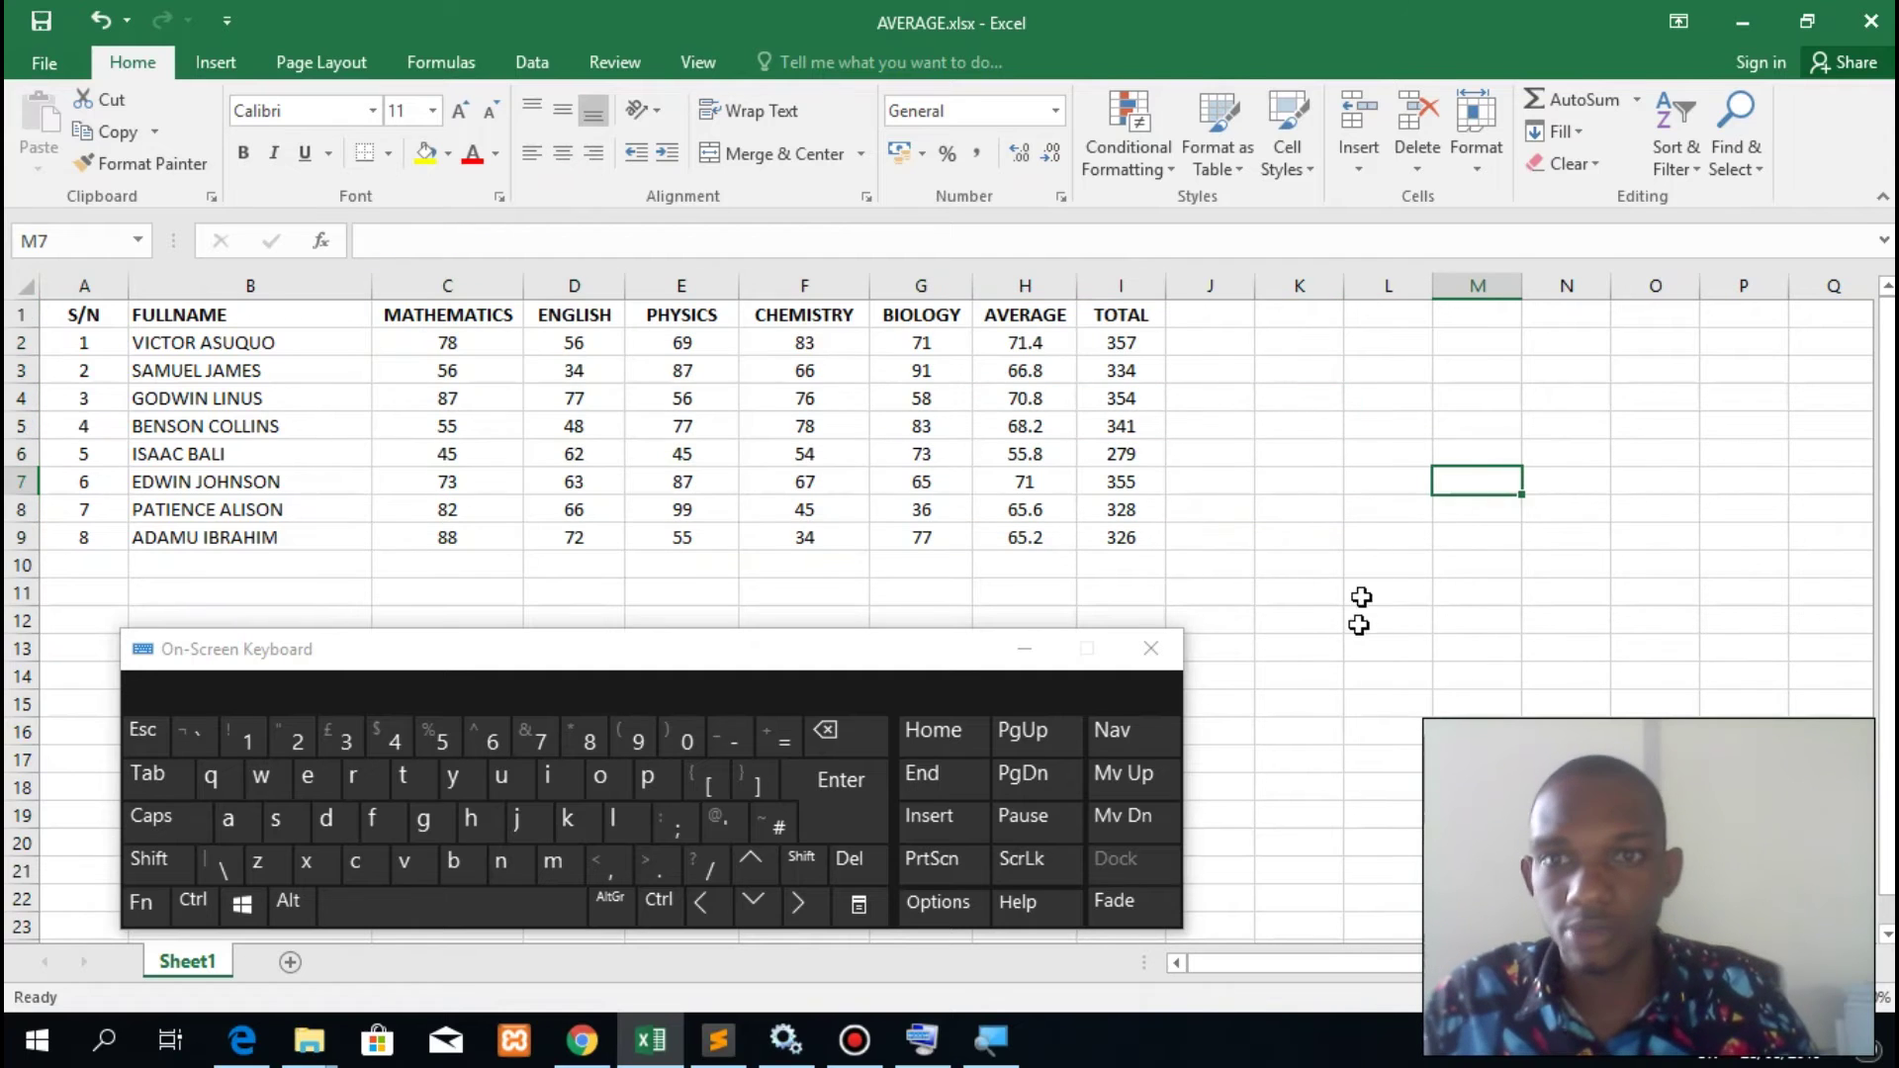
click(1327, 643)
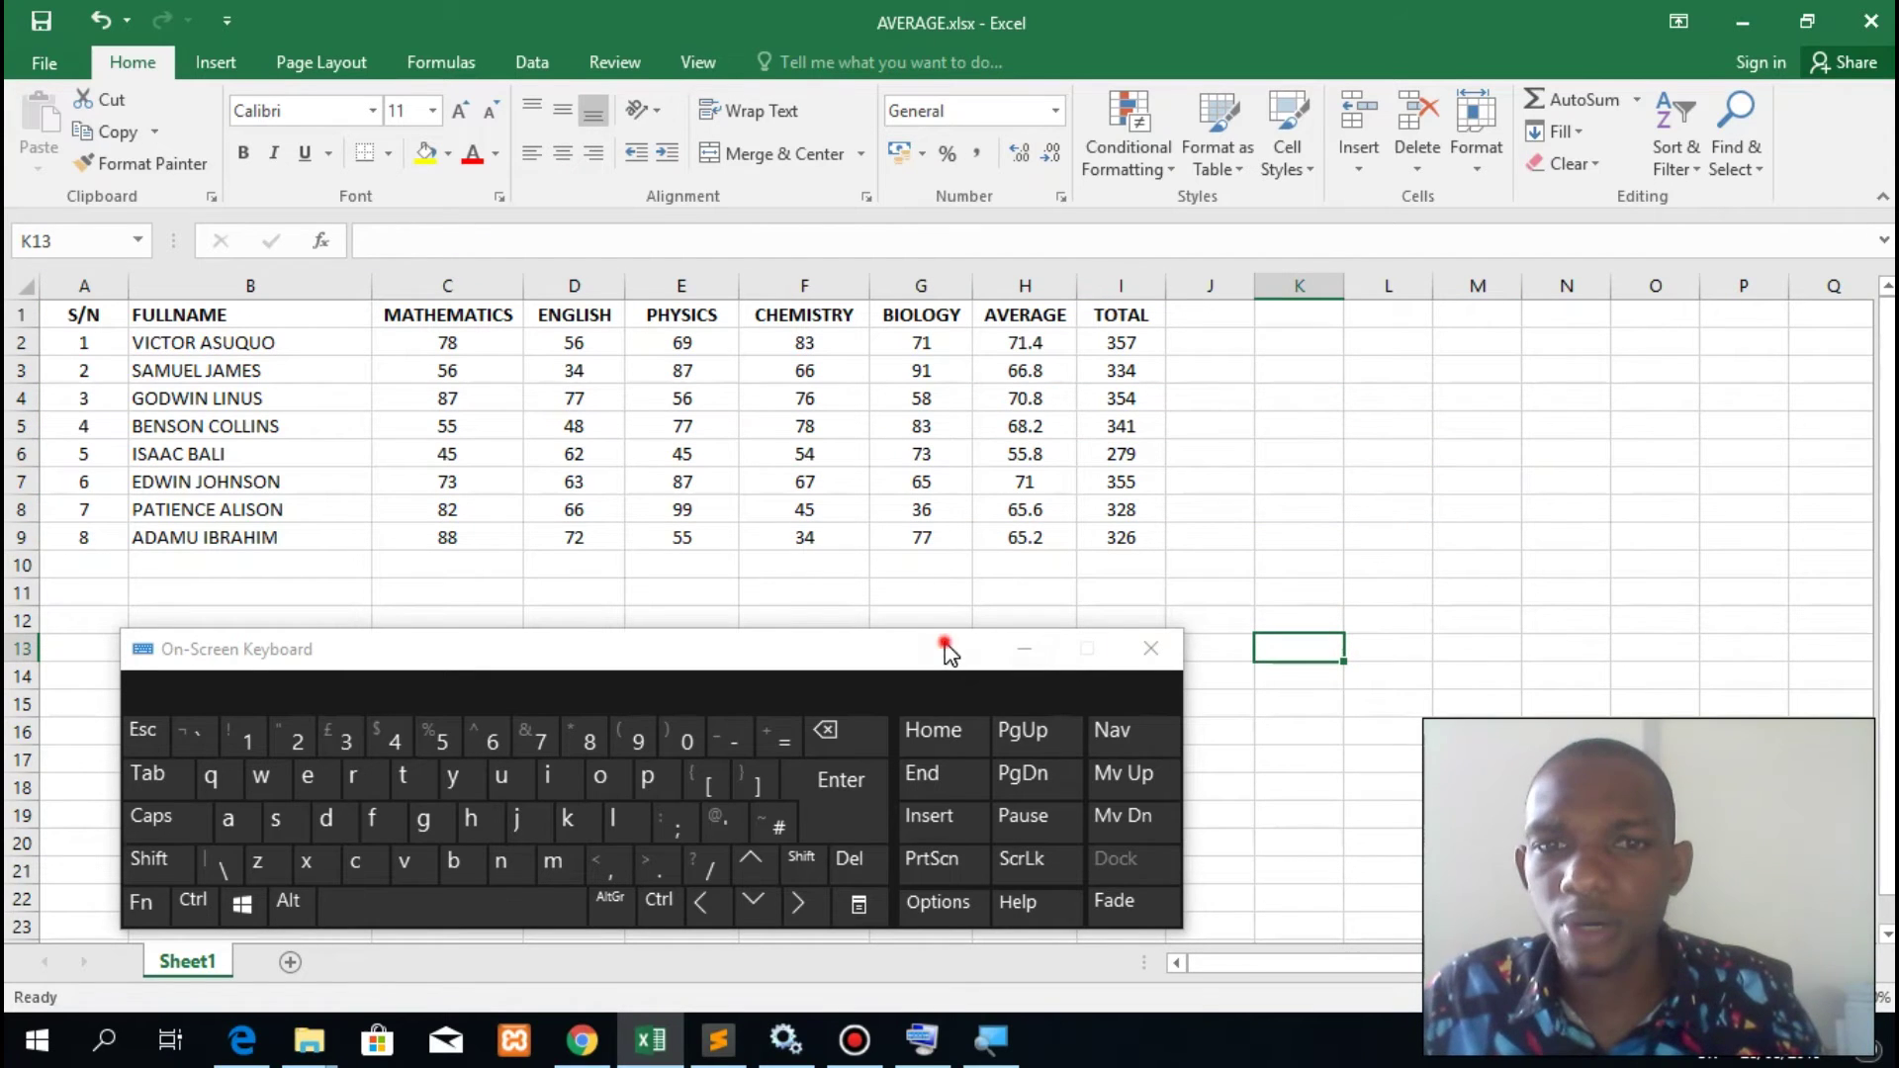
drag(949, 644, 950, 668)
click(1336, 482)
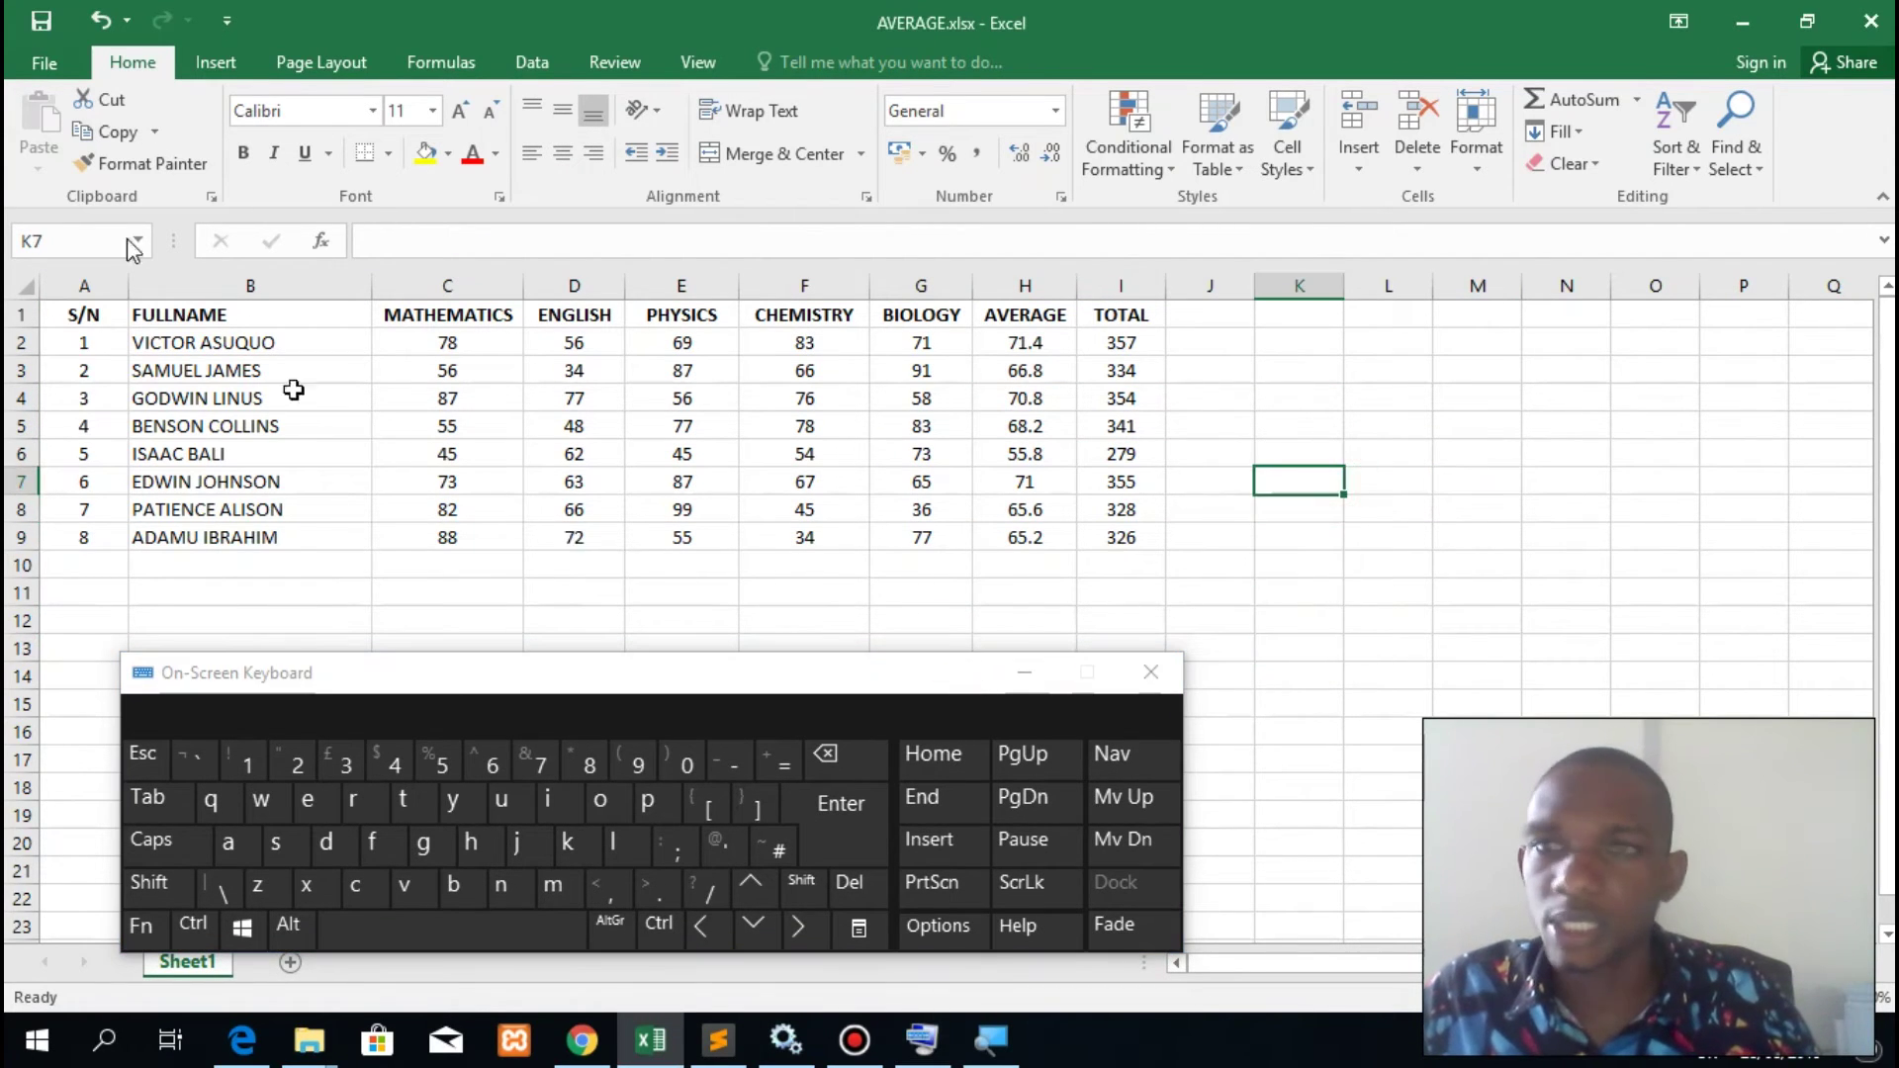
- View the sheet's print preview to check how the unbordered table prints, and return to the worksheet
click(38, 63)
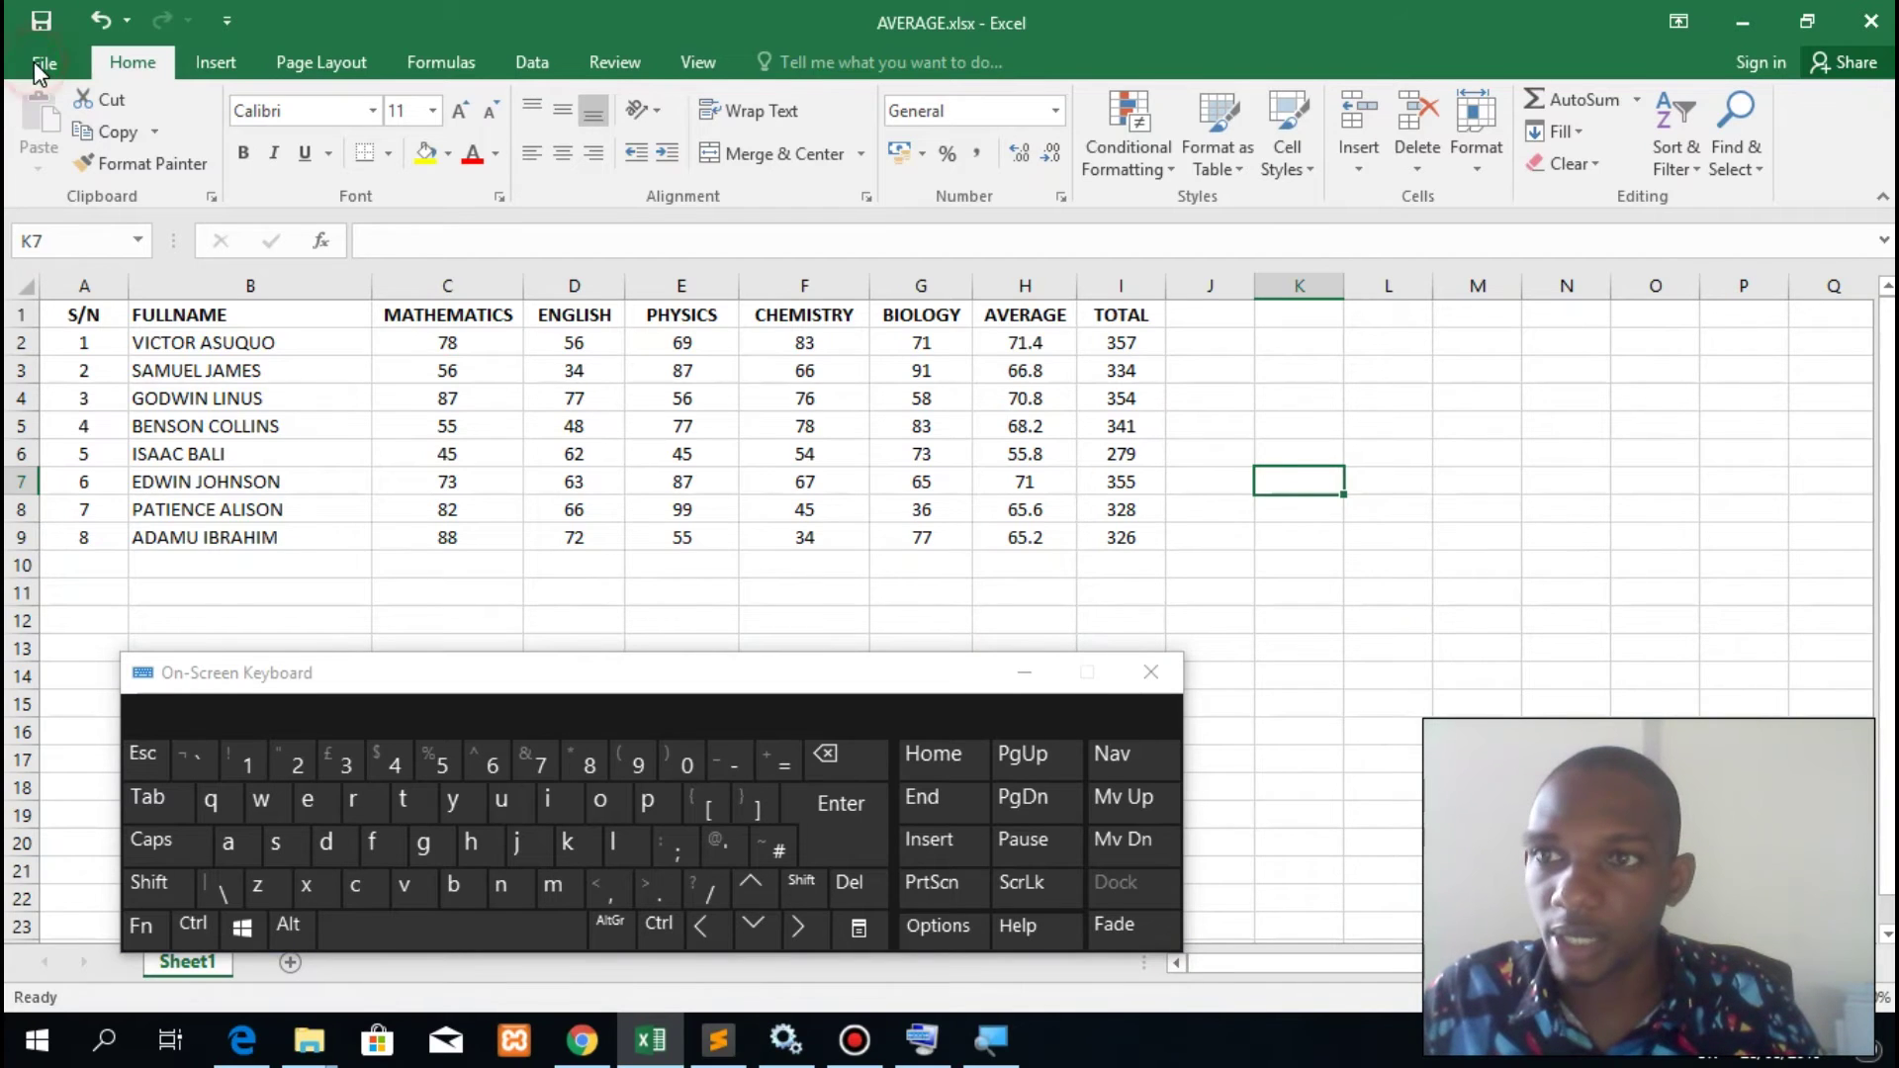
click(34, 400)
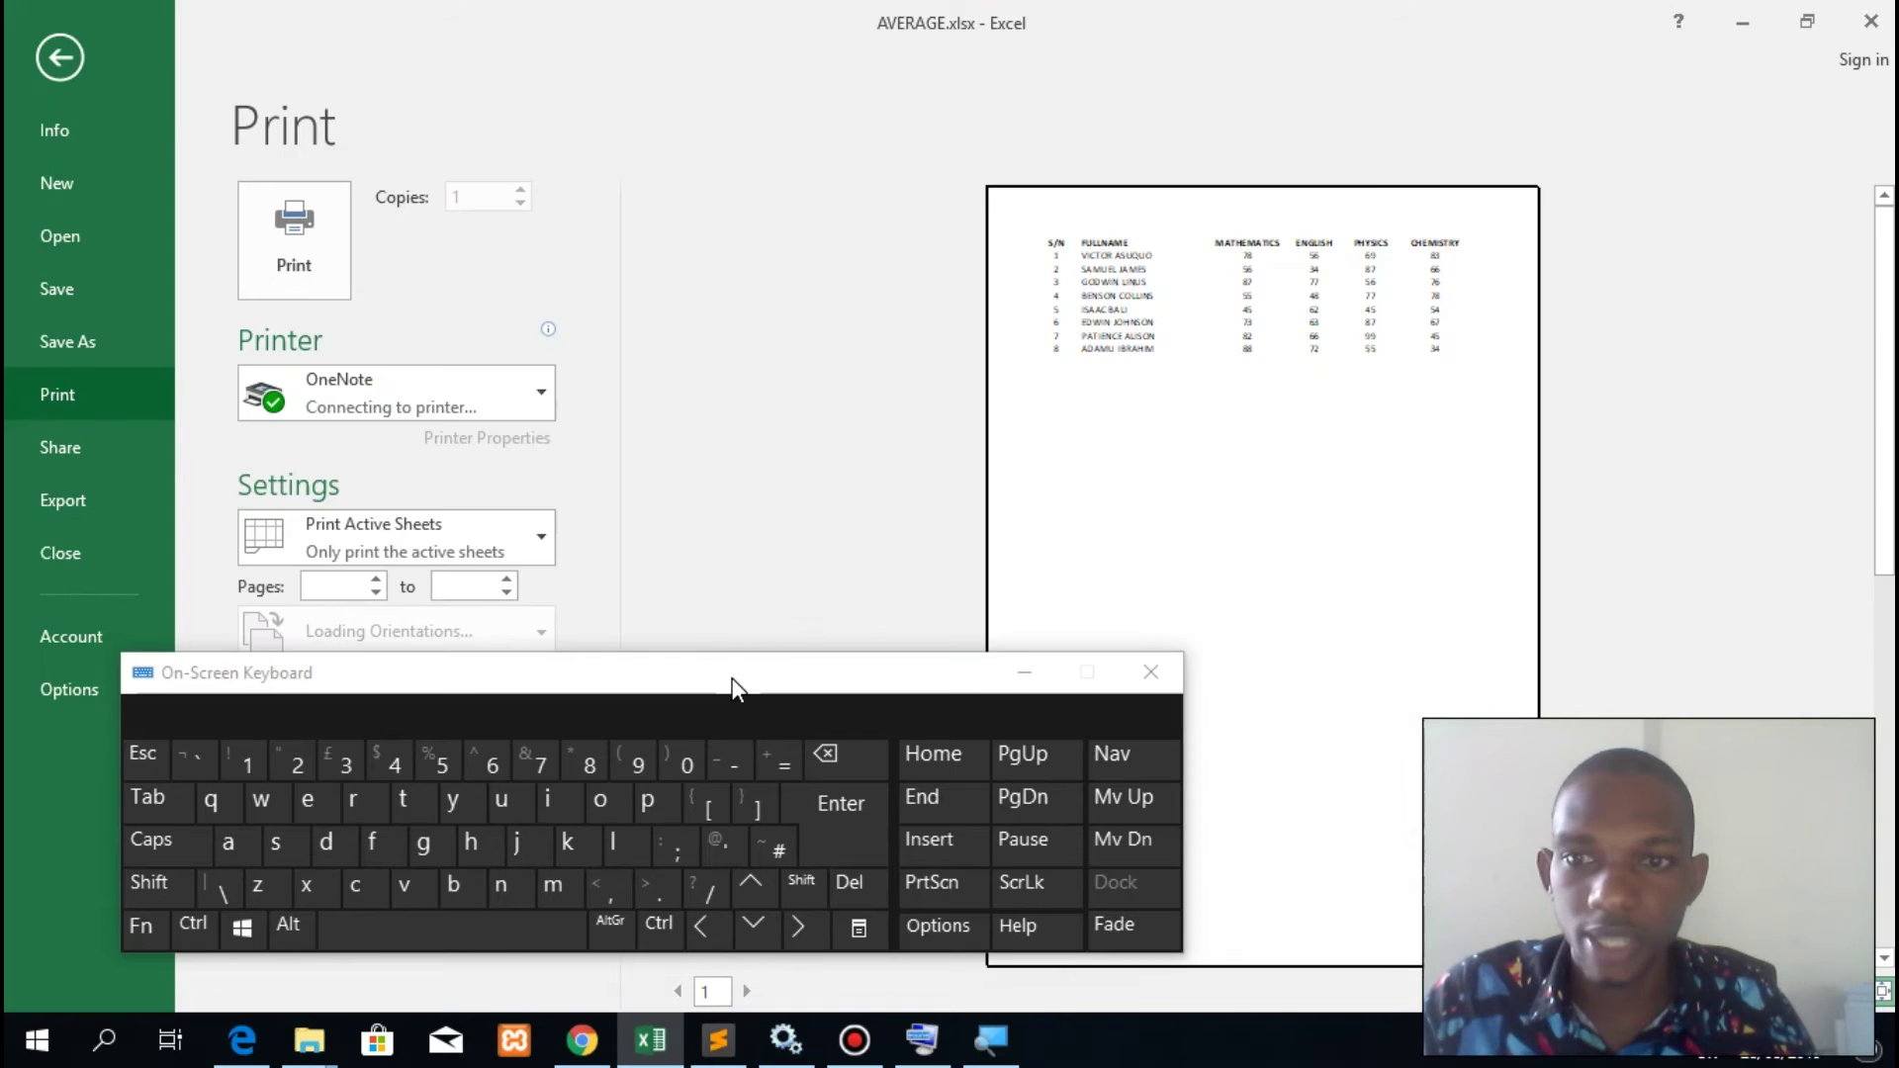
mouse_move(732, 678)
mouse_down()
mouse_move(694, 700)
mouse_move(728, 696)
mouse_up()
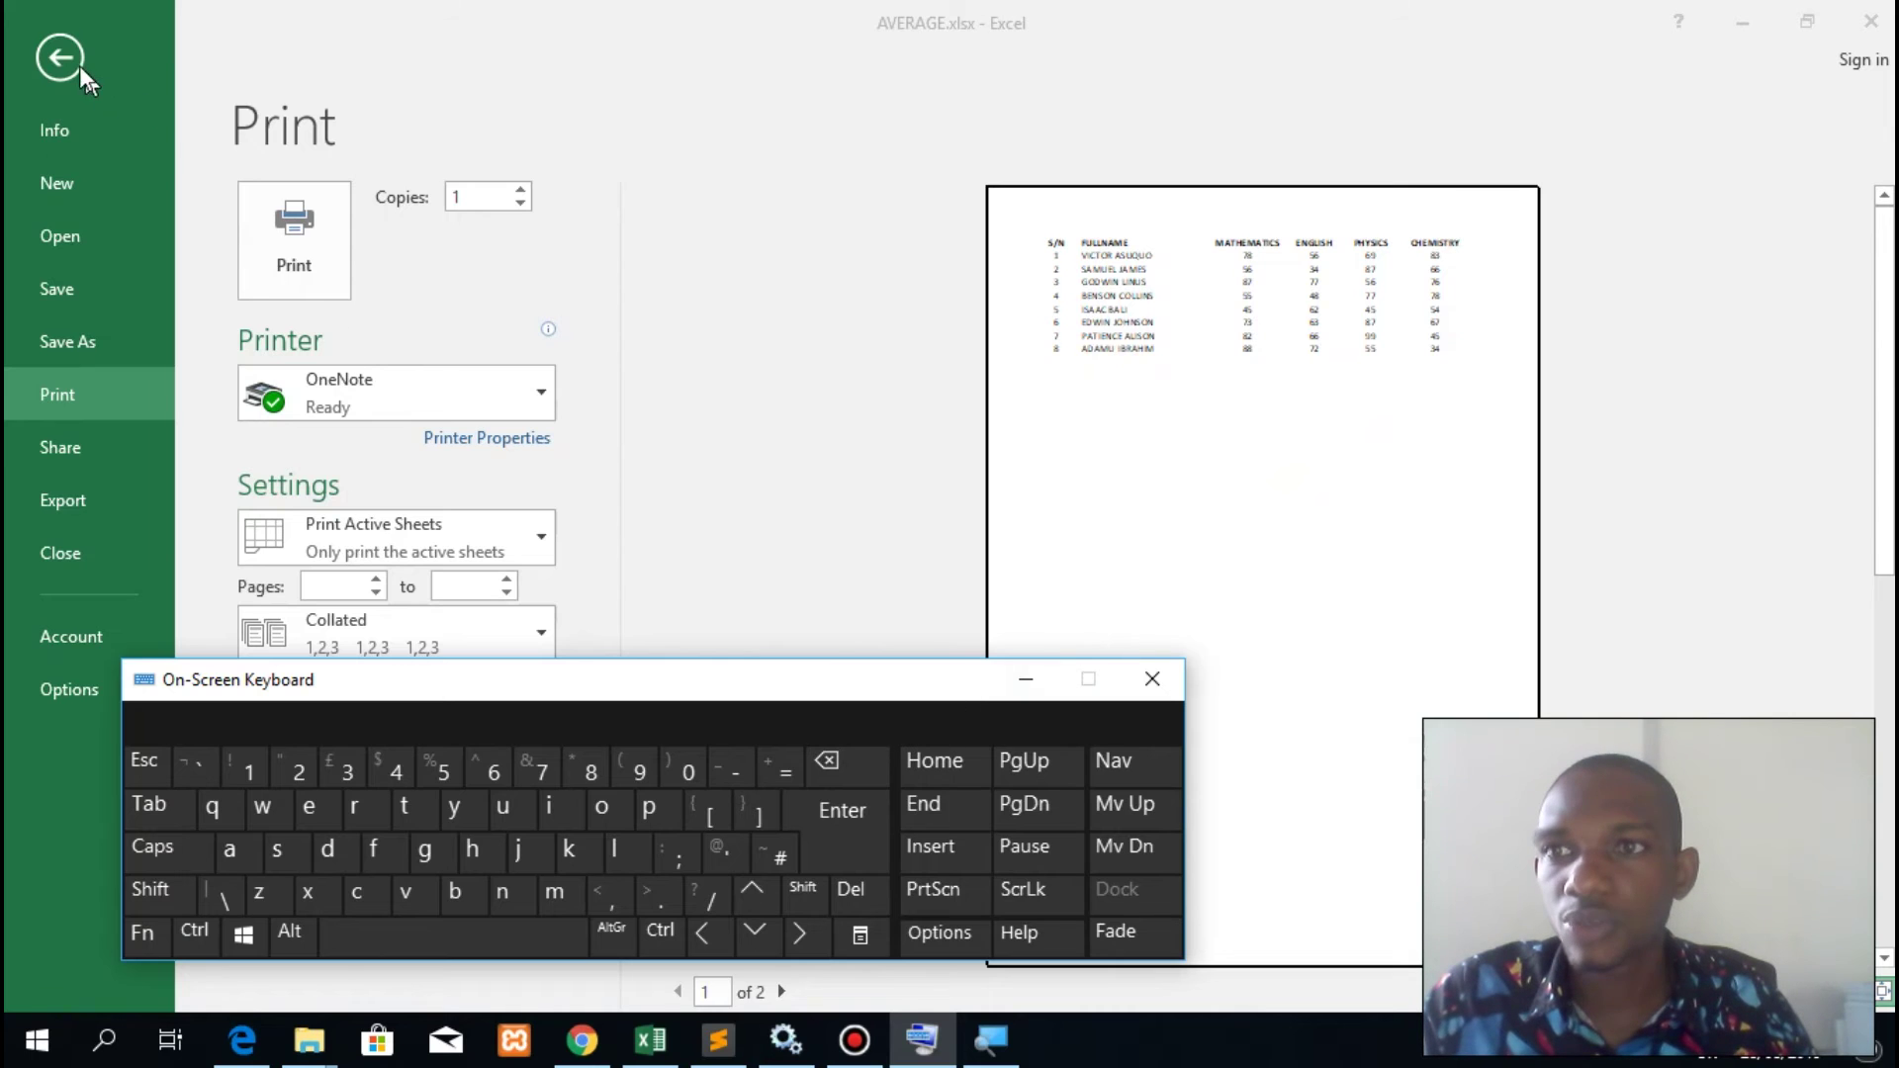
click(51, 57)
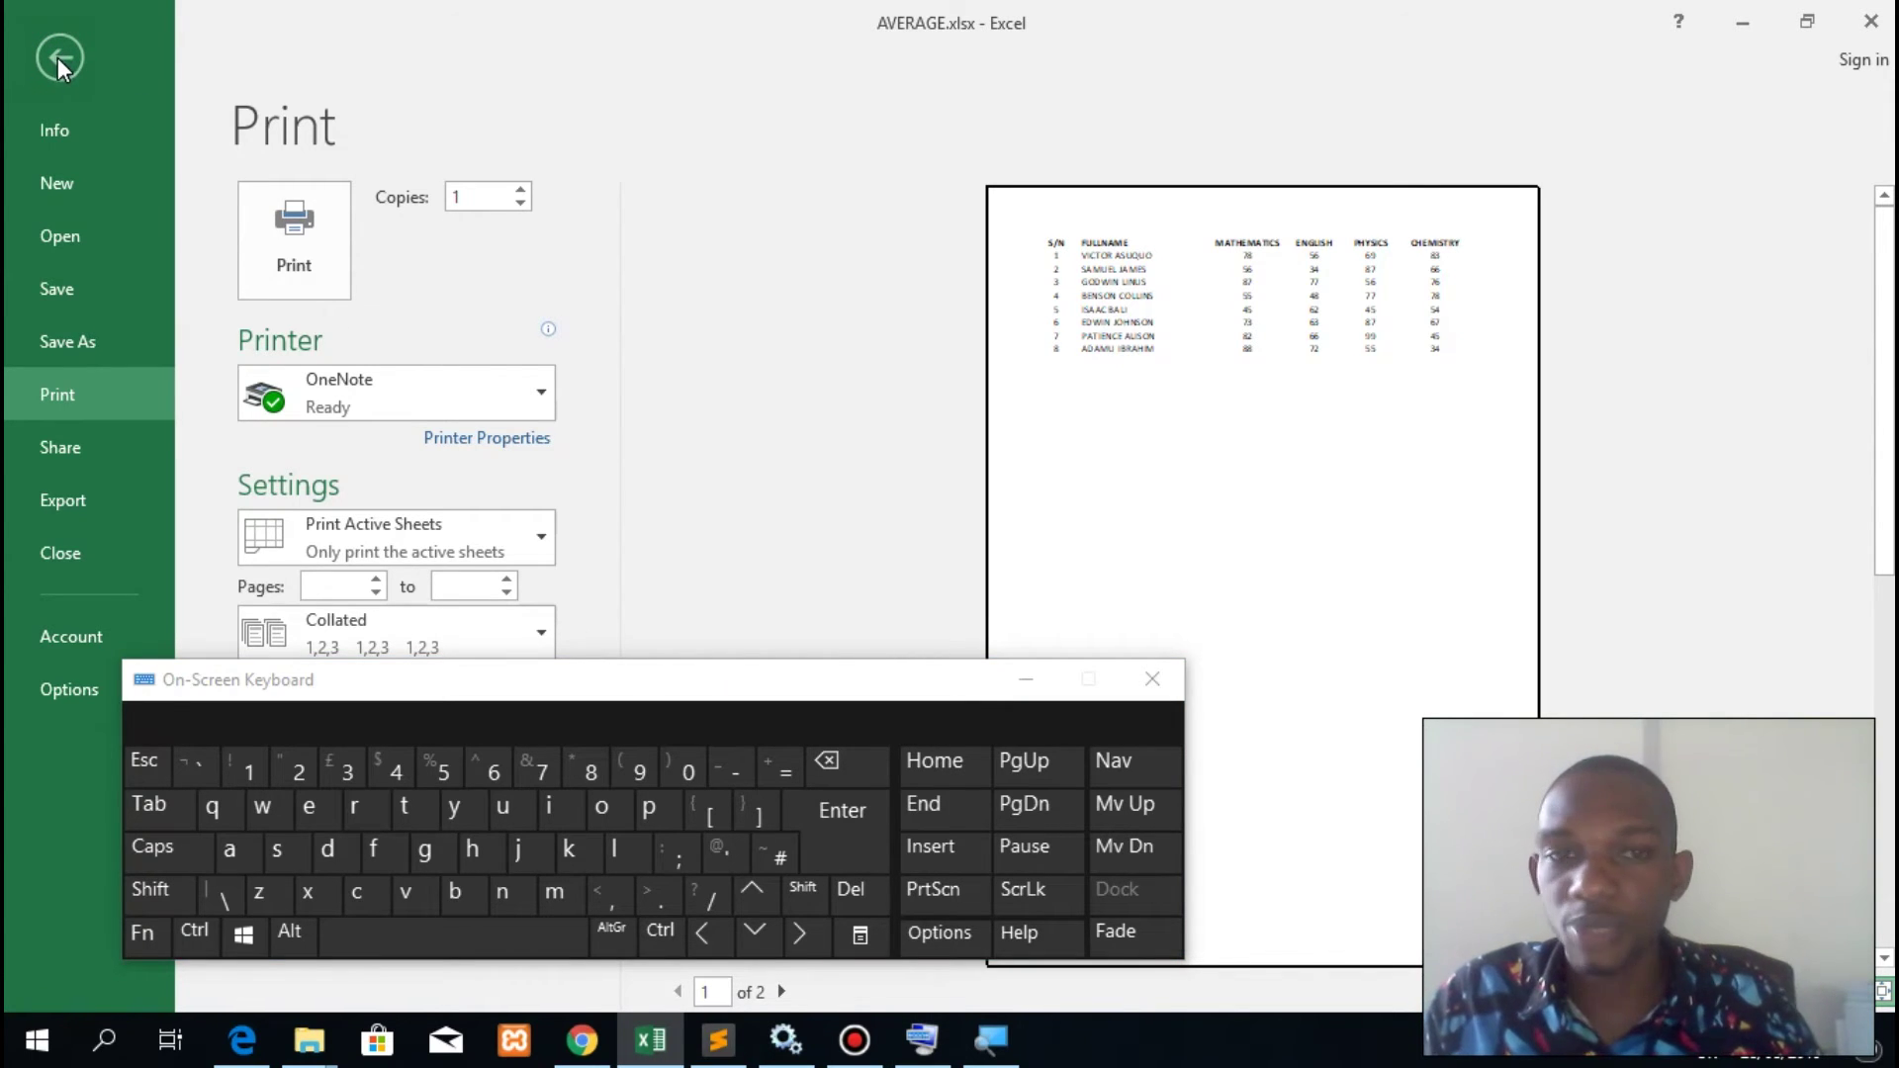
drag(726, 678, 927, 657)
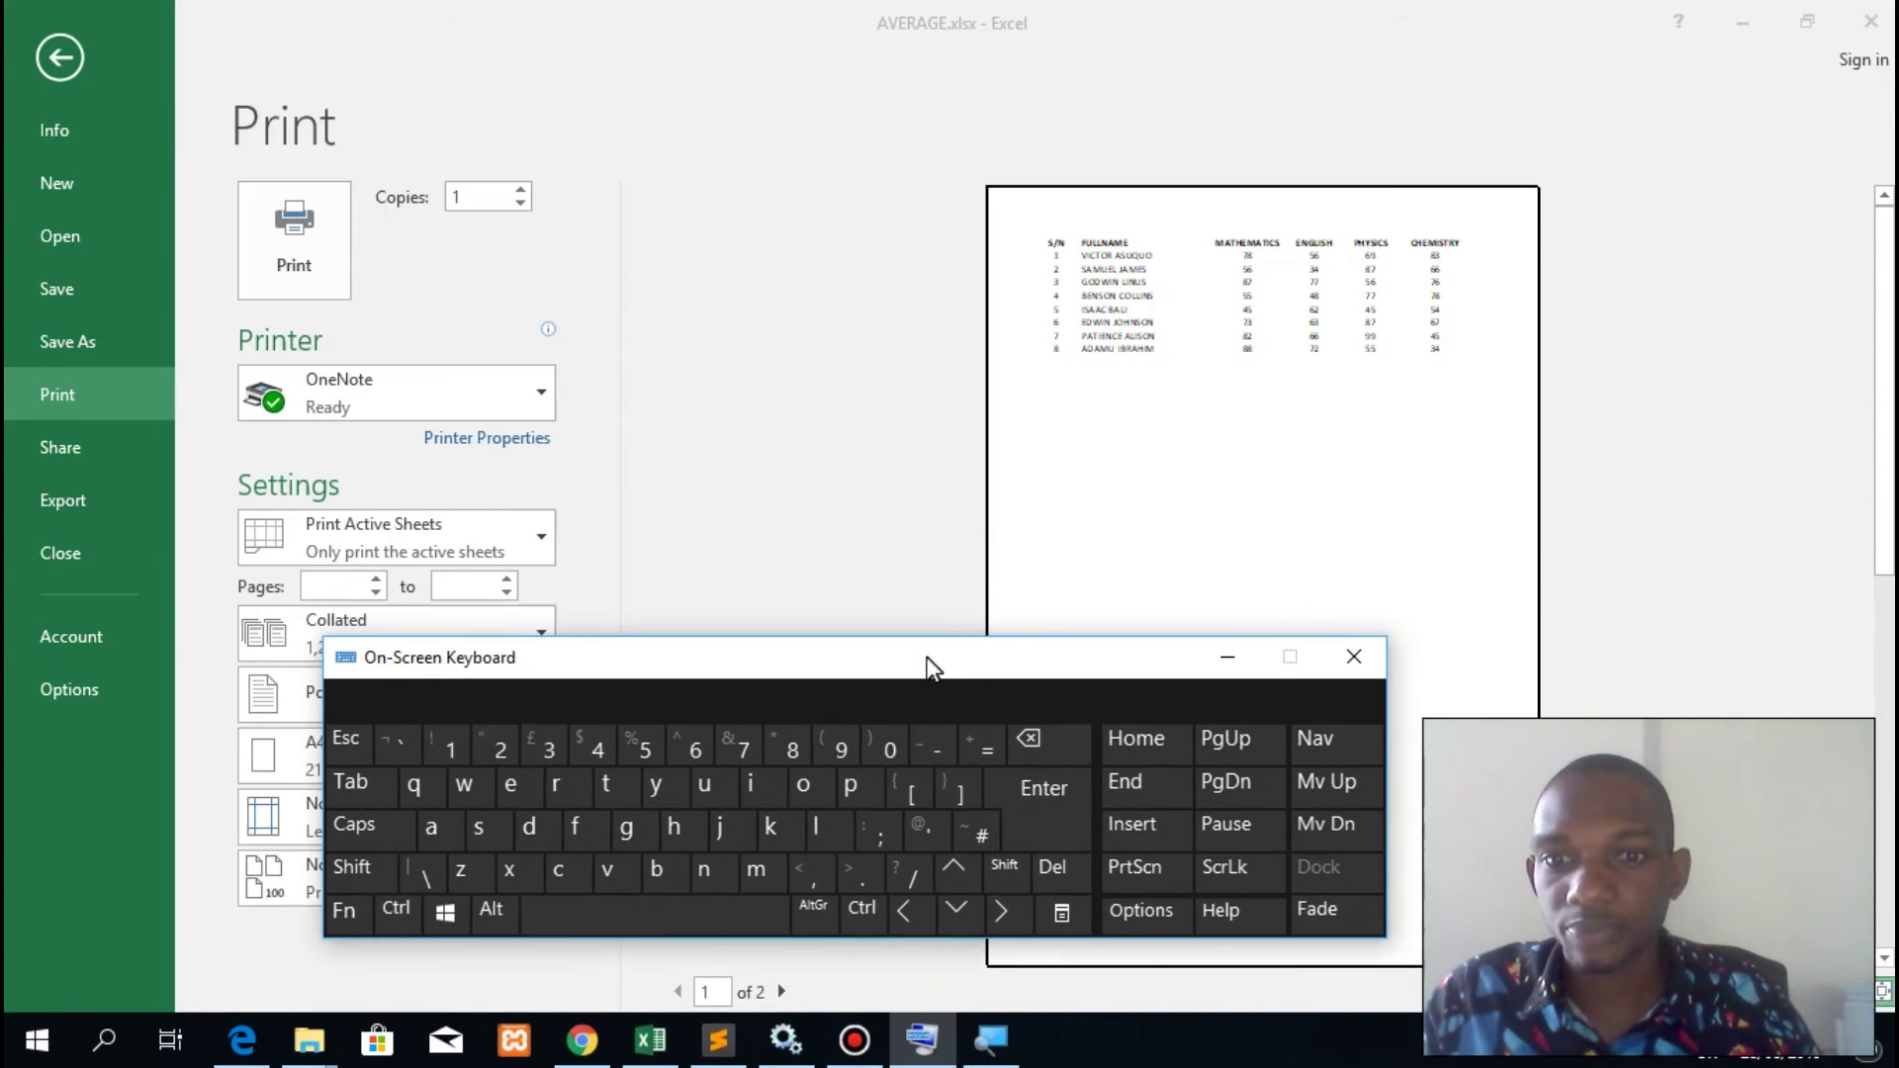
click(66, 53)
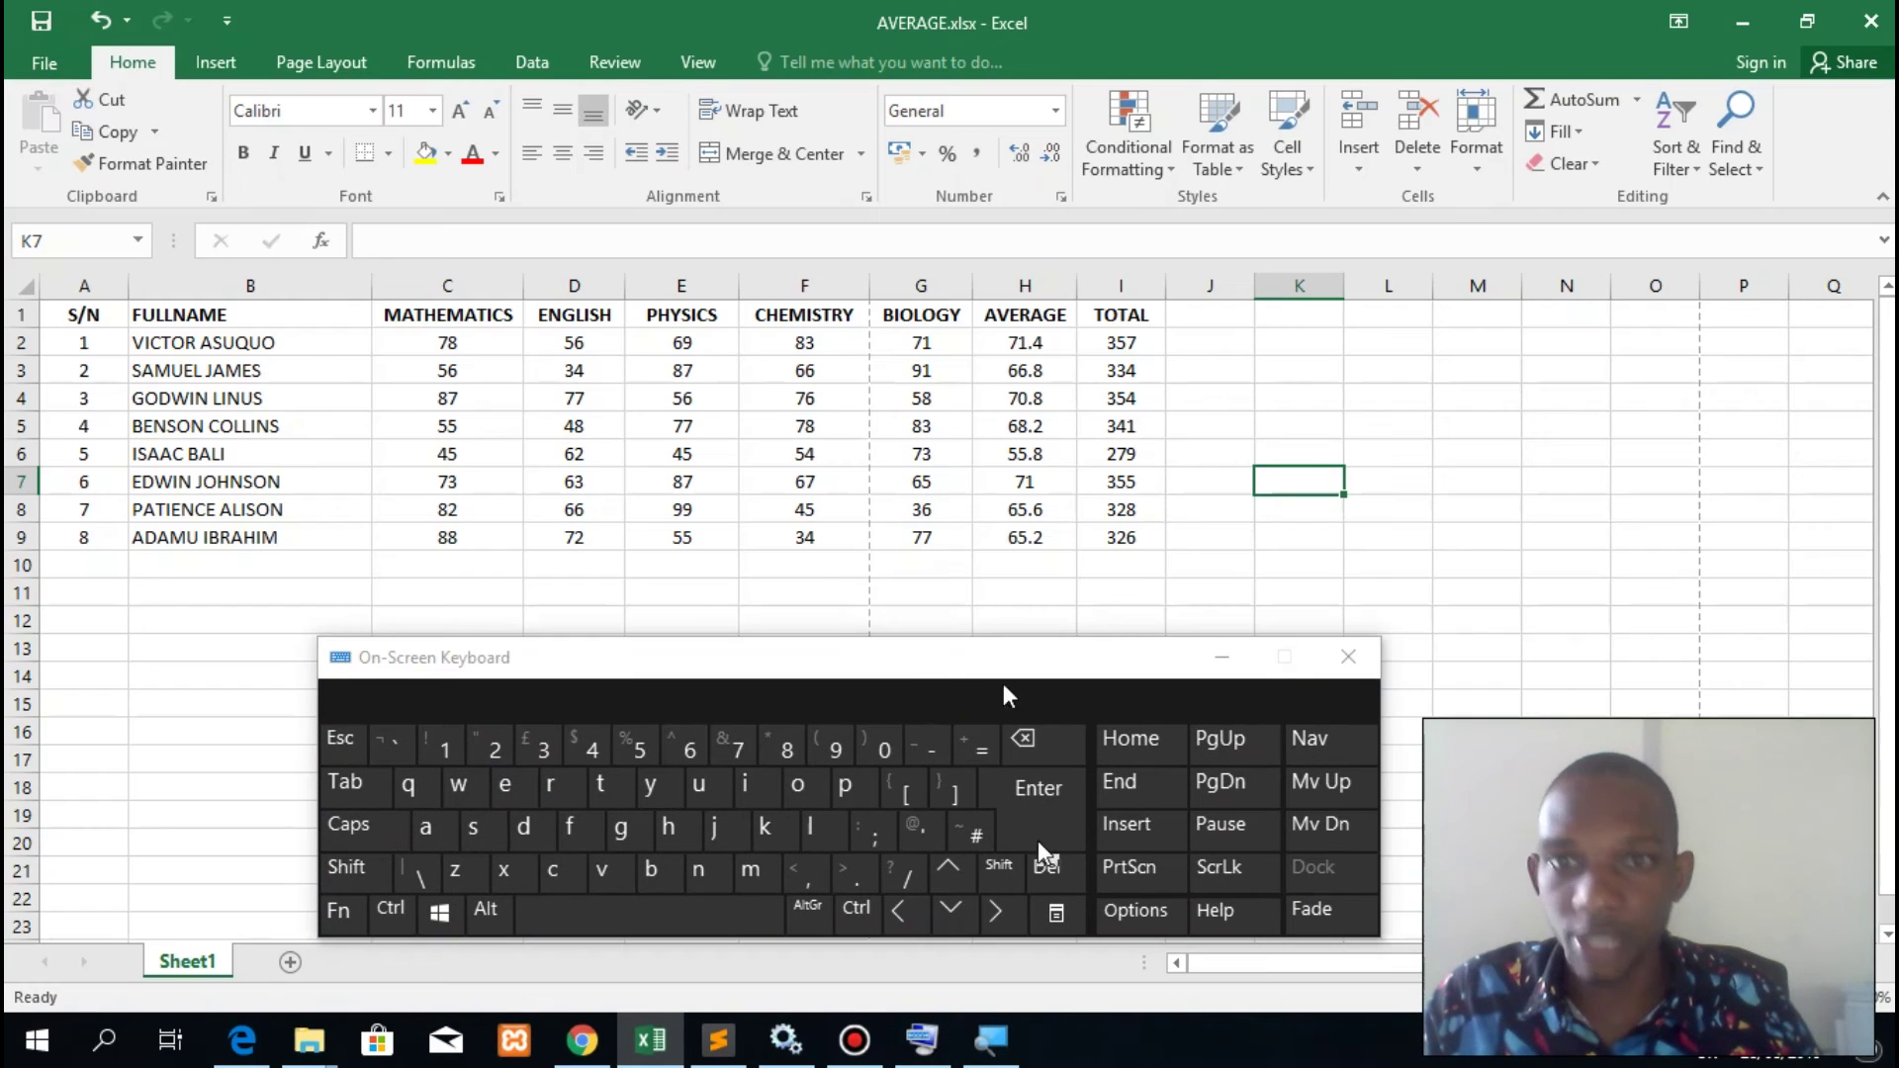
drag(889, 674, 817, 690)
click(1511, 565)
click(1030, 616)
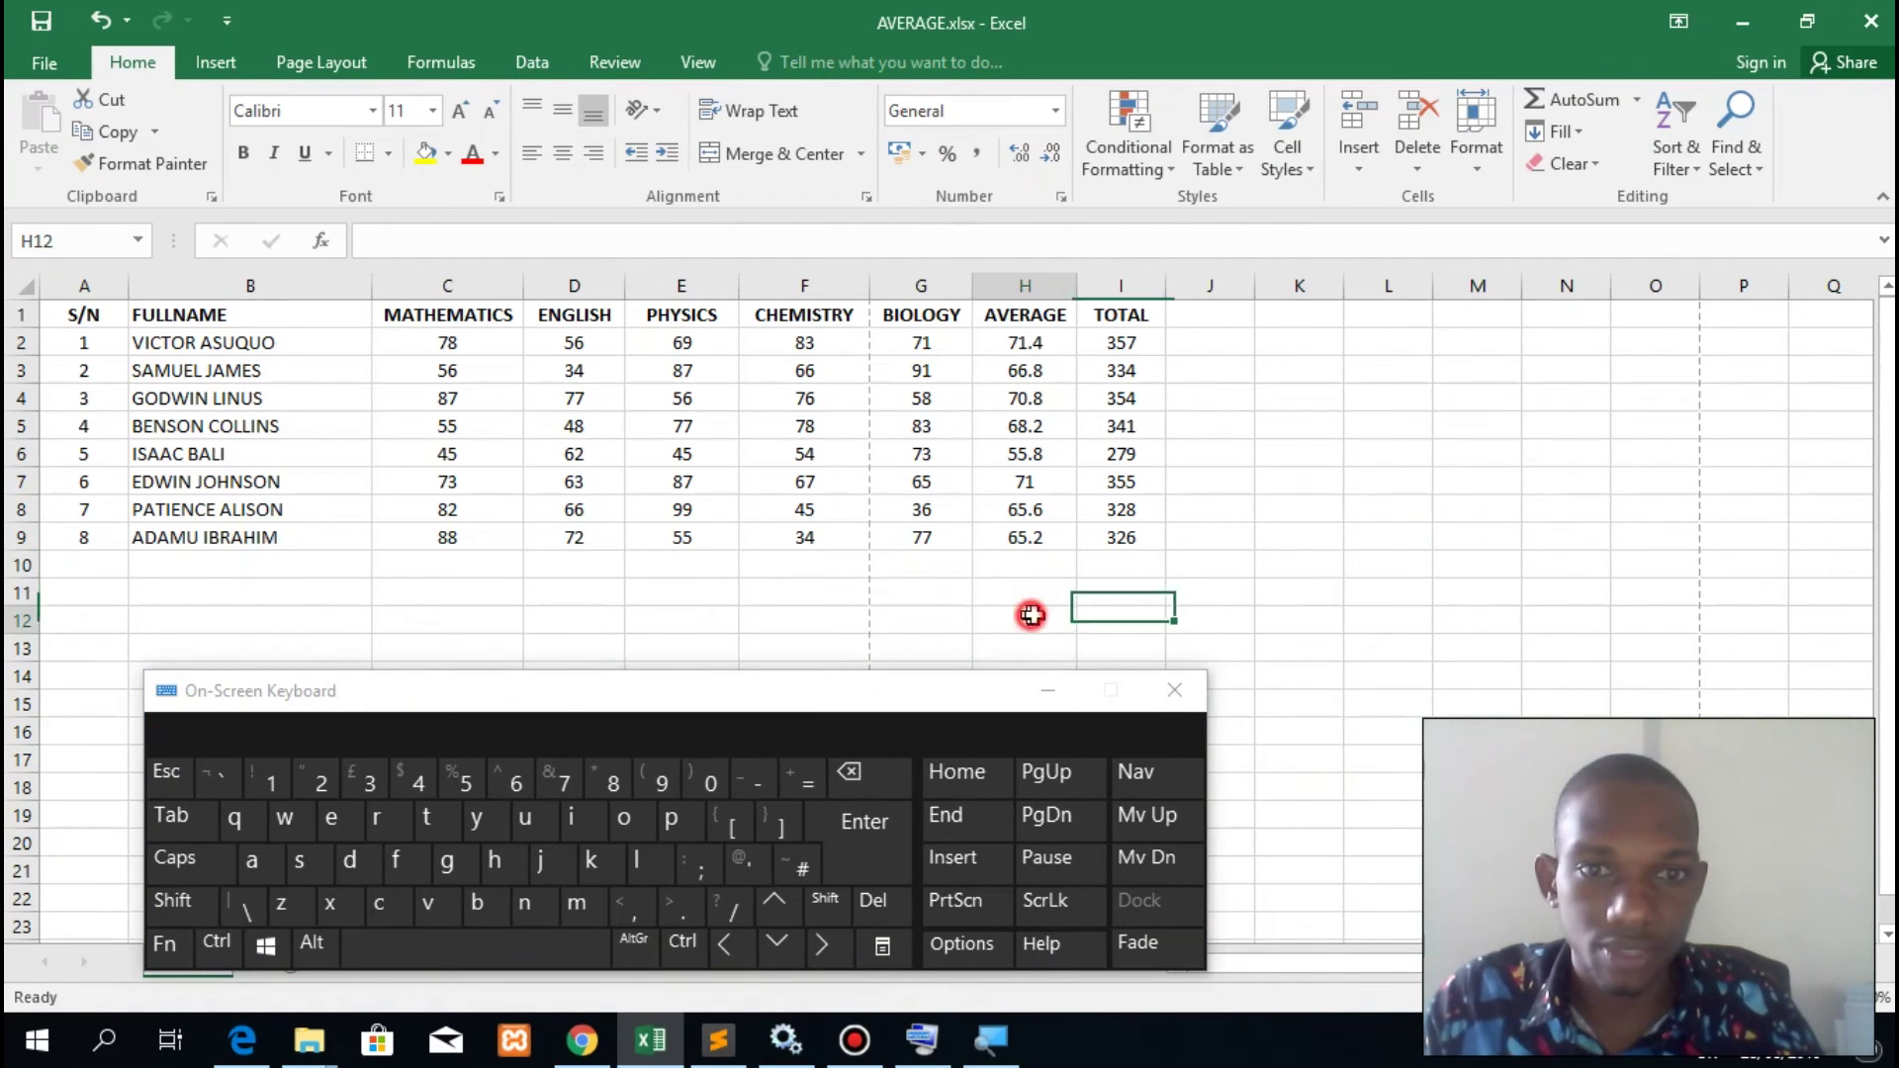
click(1385, 619)
click(767, 614)
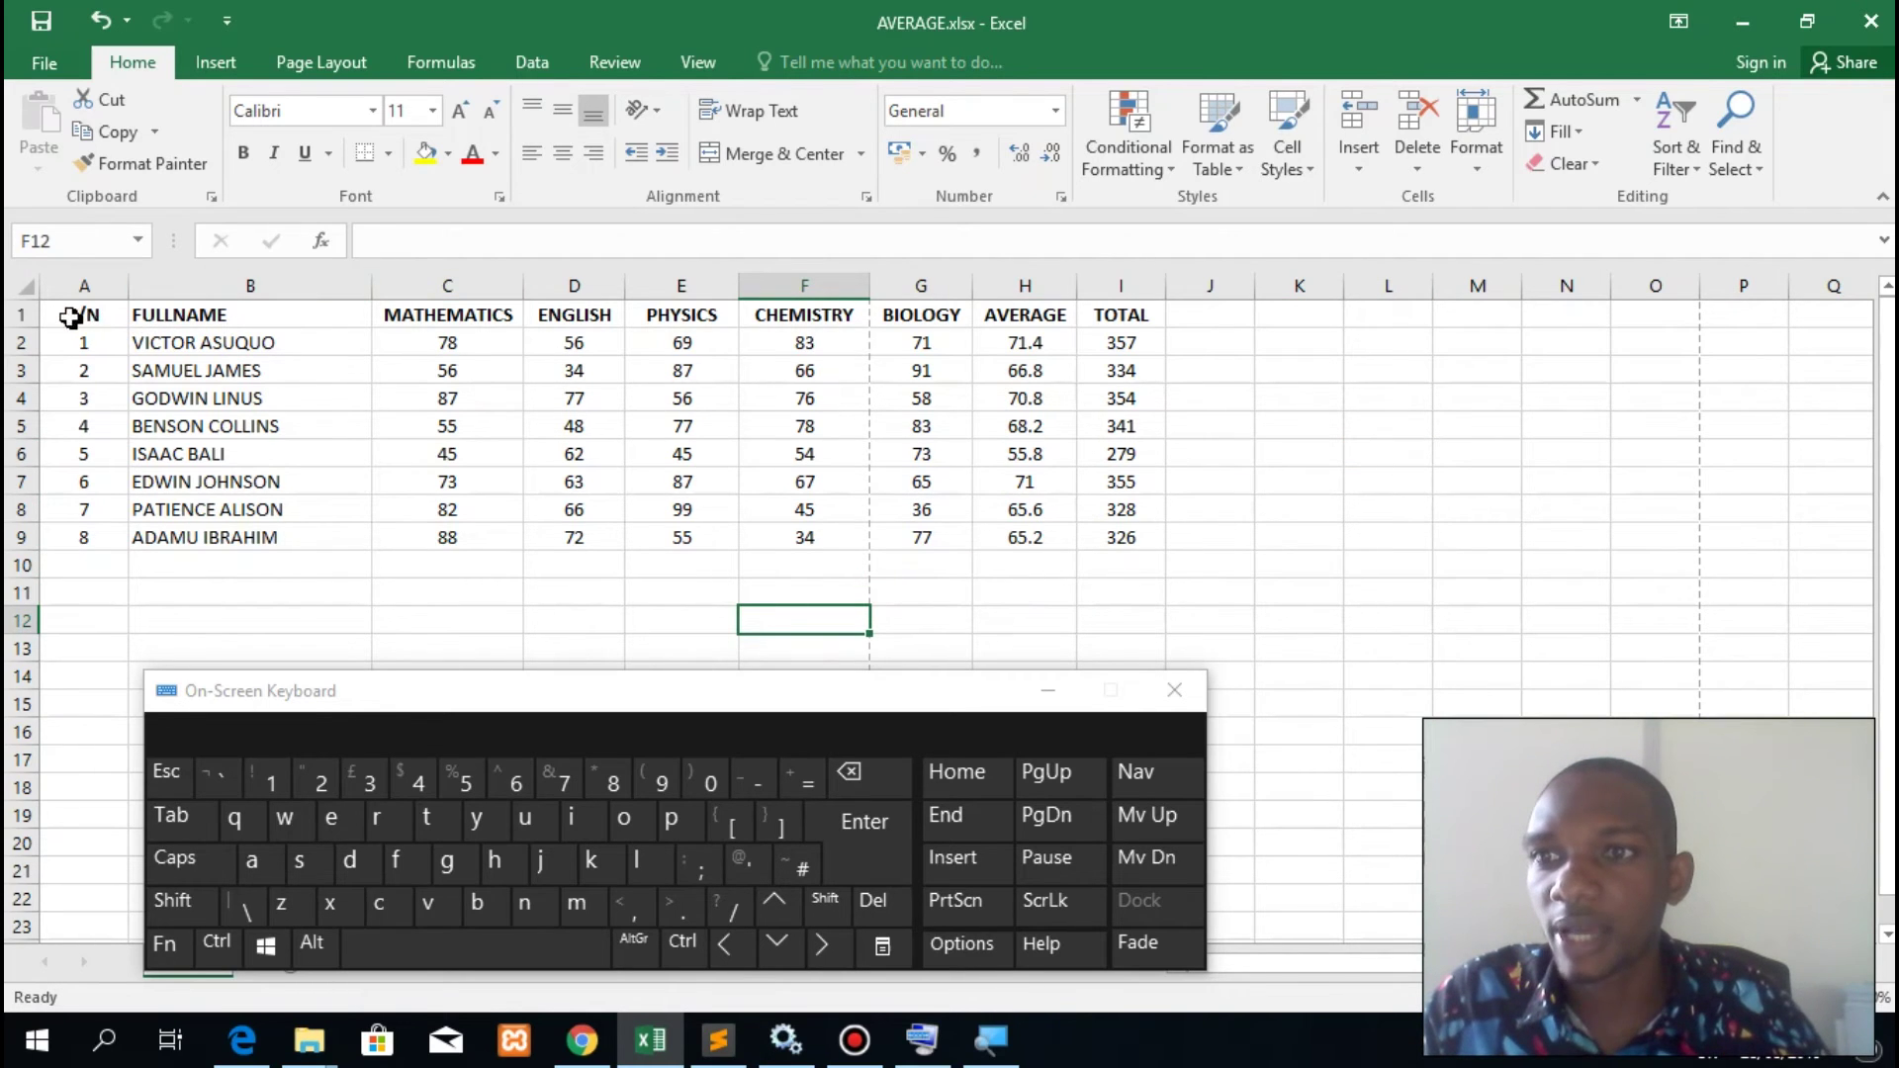
- Apply All Borders to the whole student table A1:I9
drag(64, 315, 1115, 540)
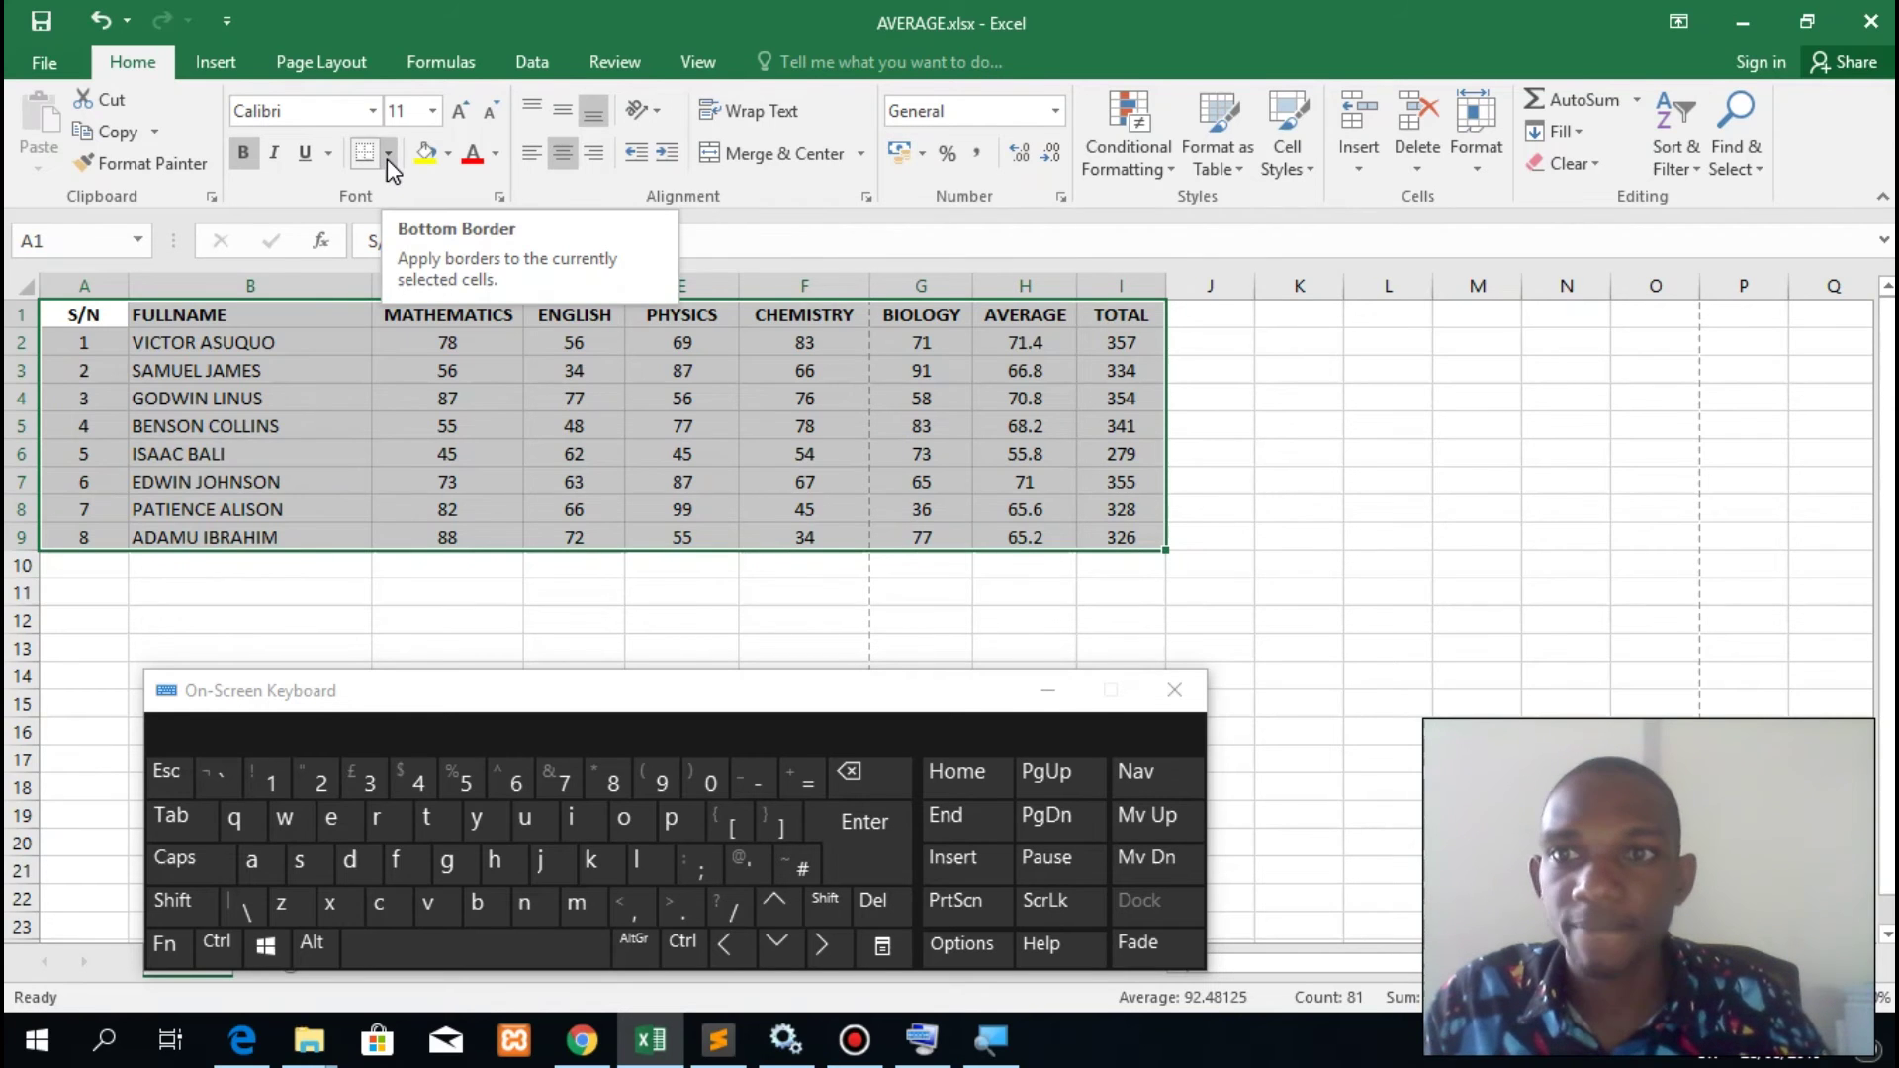
click(388, 158)
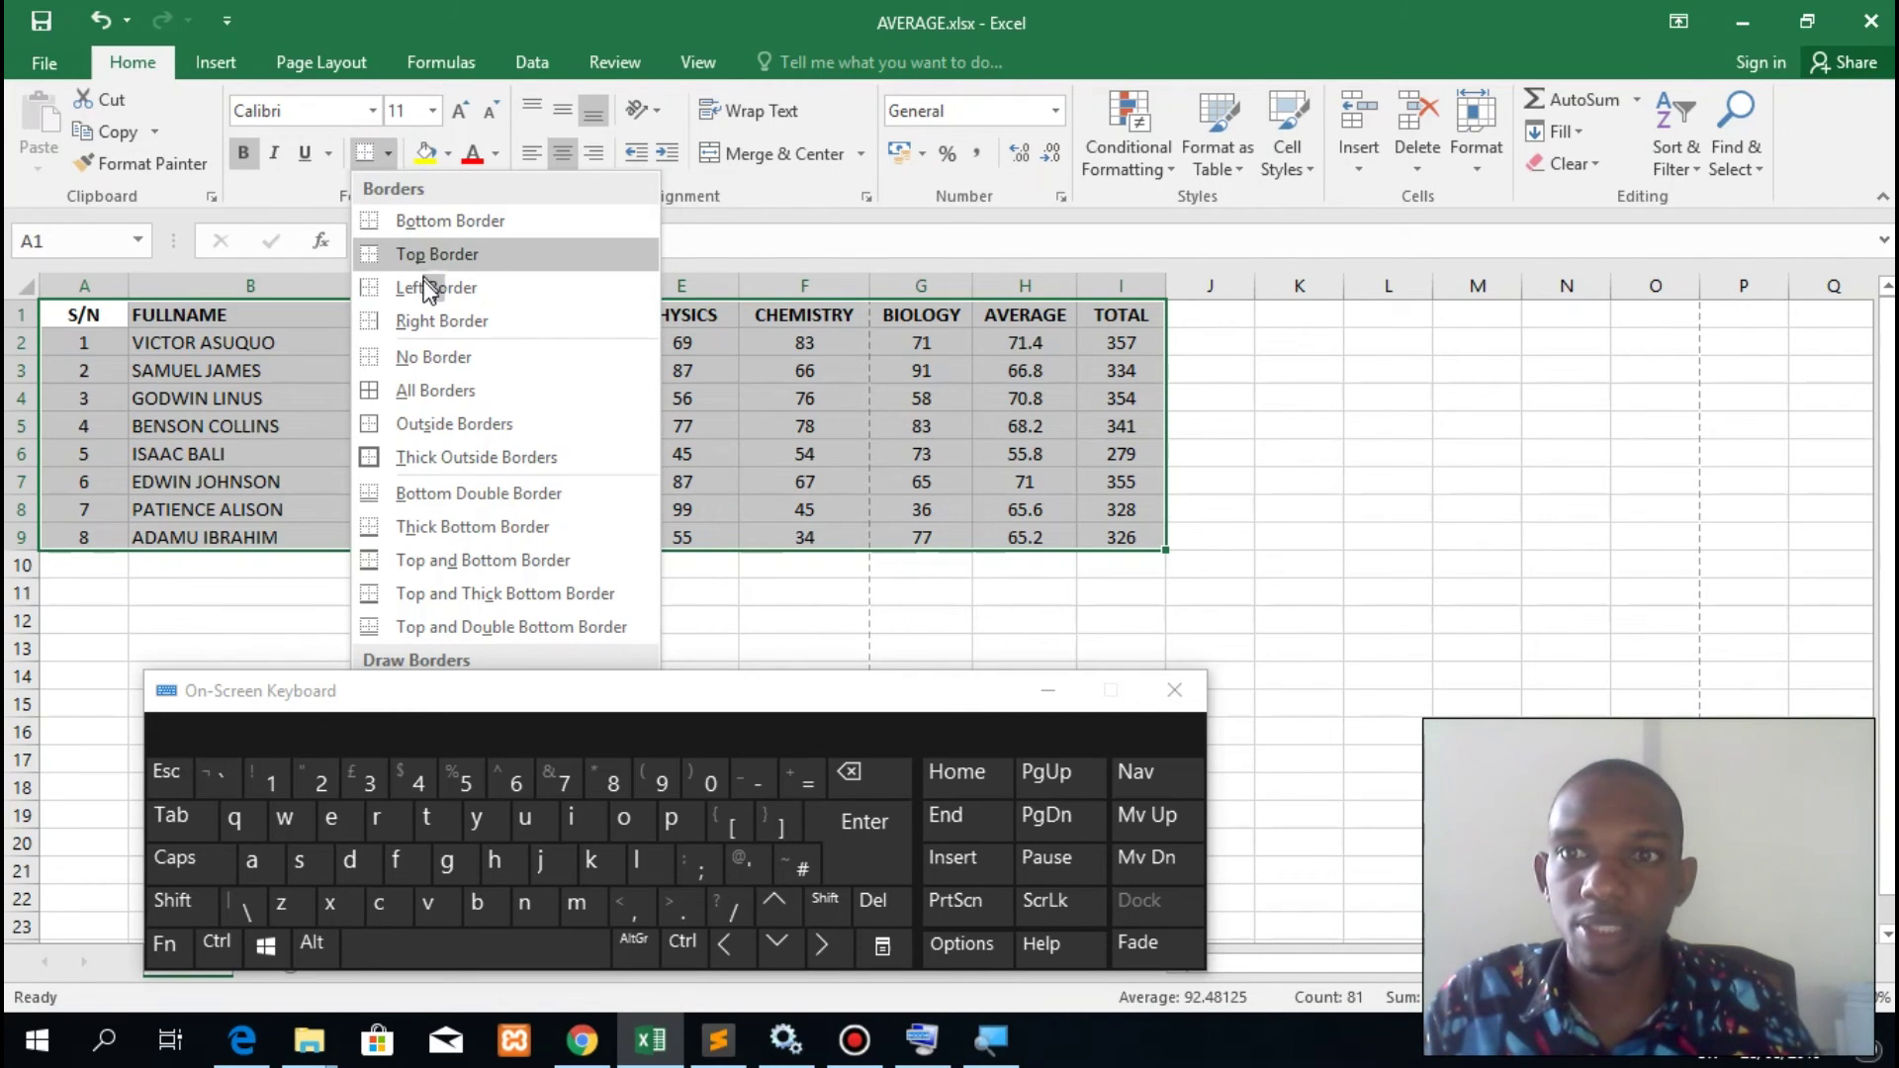
click(501, 393)
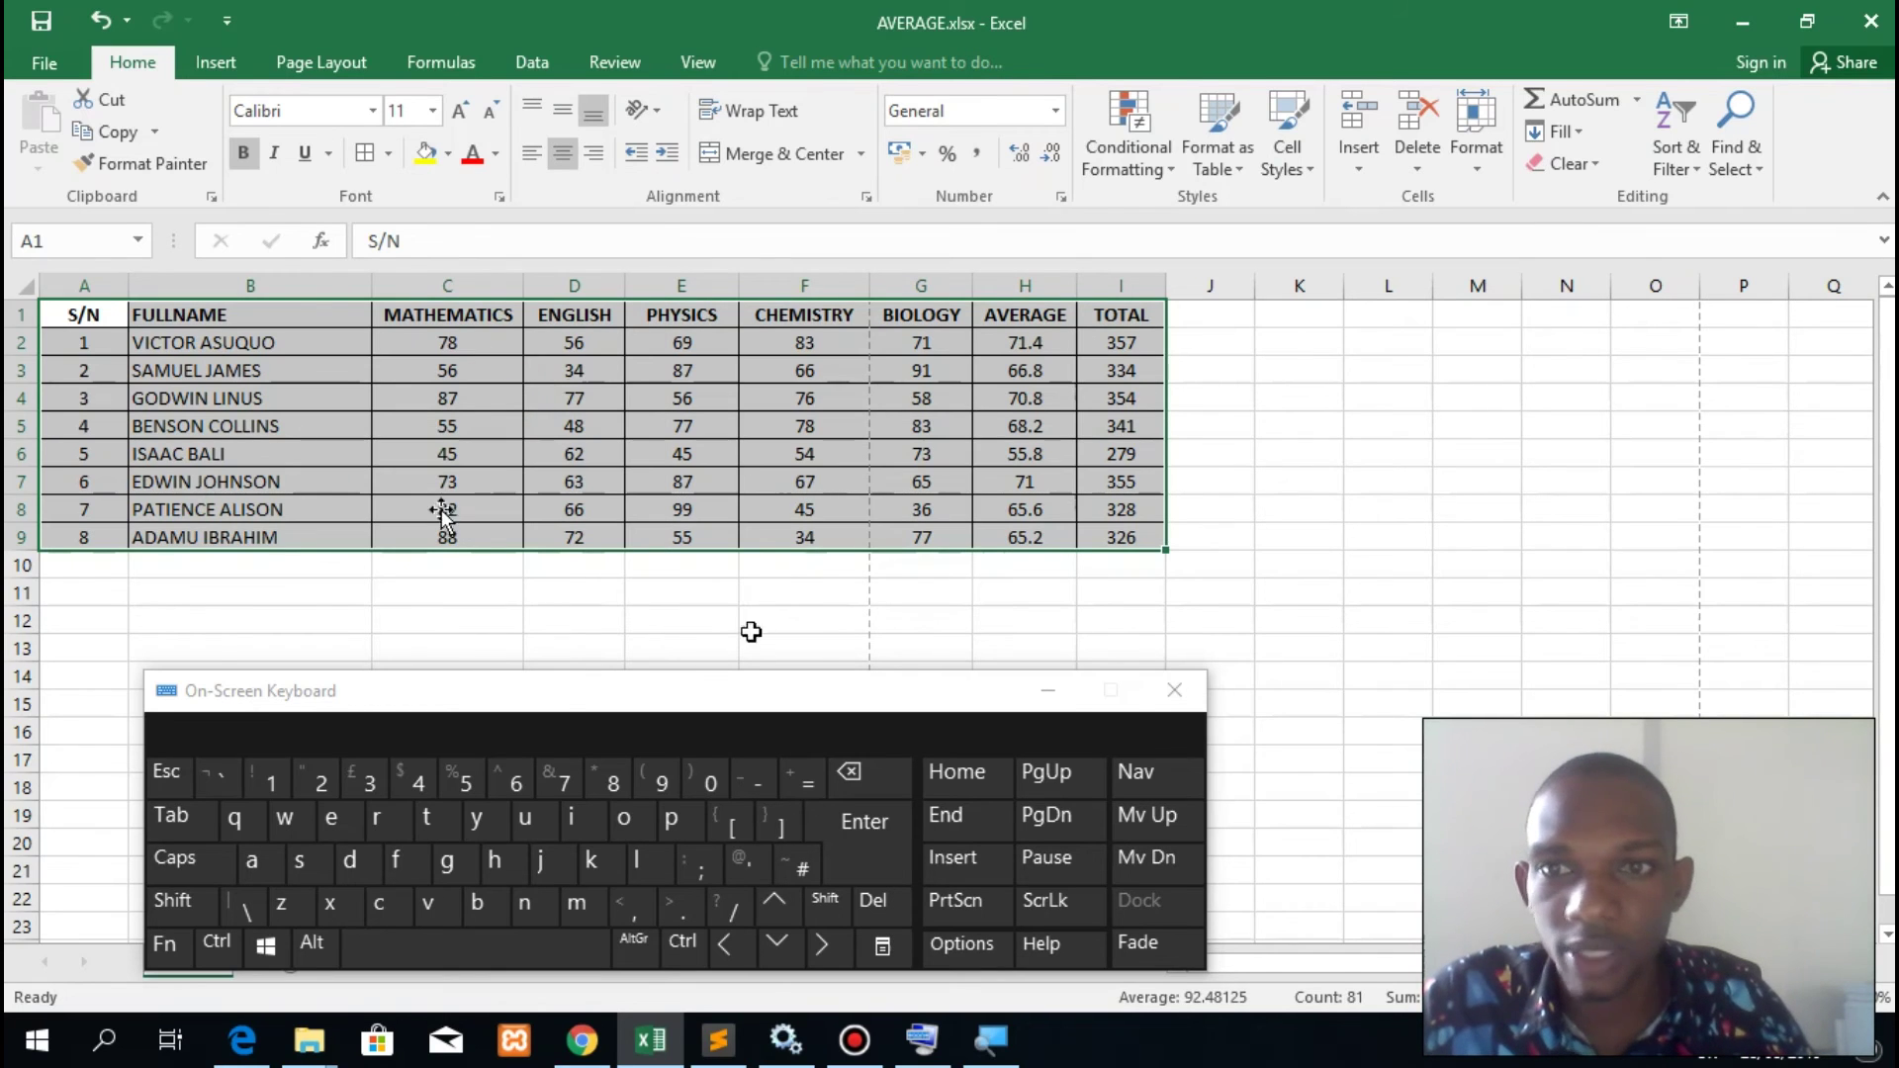
click(1333, 455)
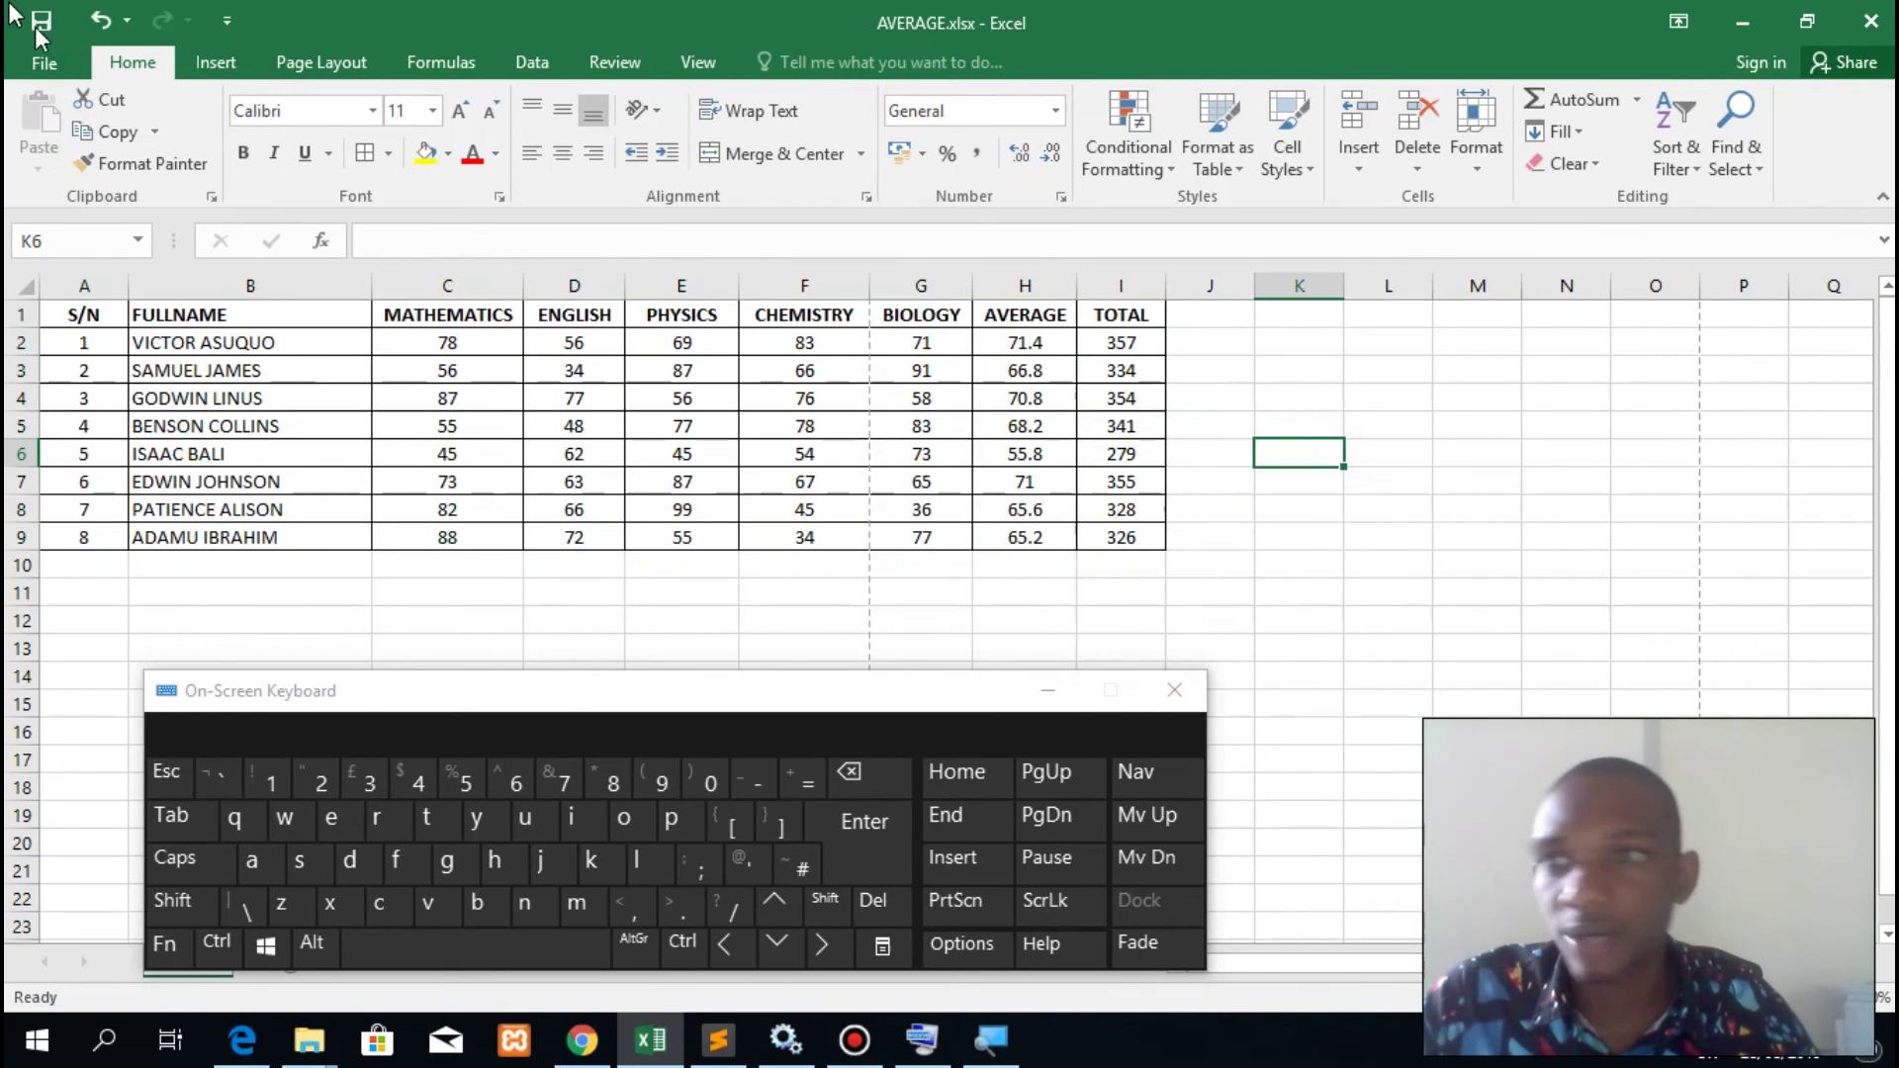
- Check the bordered table in the print preview and return to the worksheet
click(44, 63)
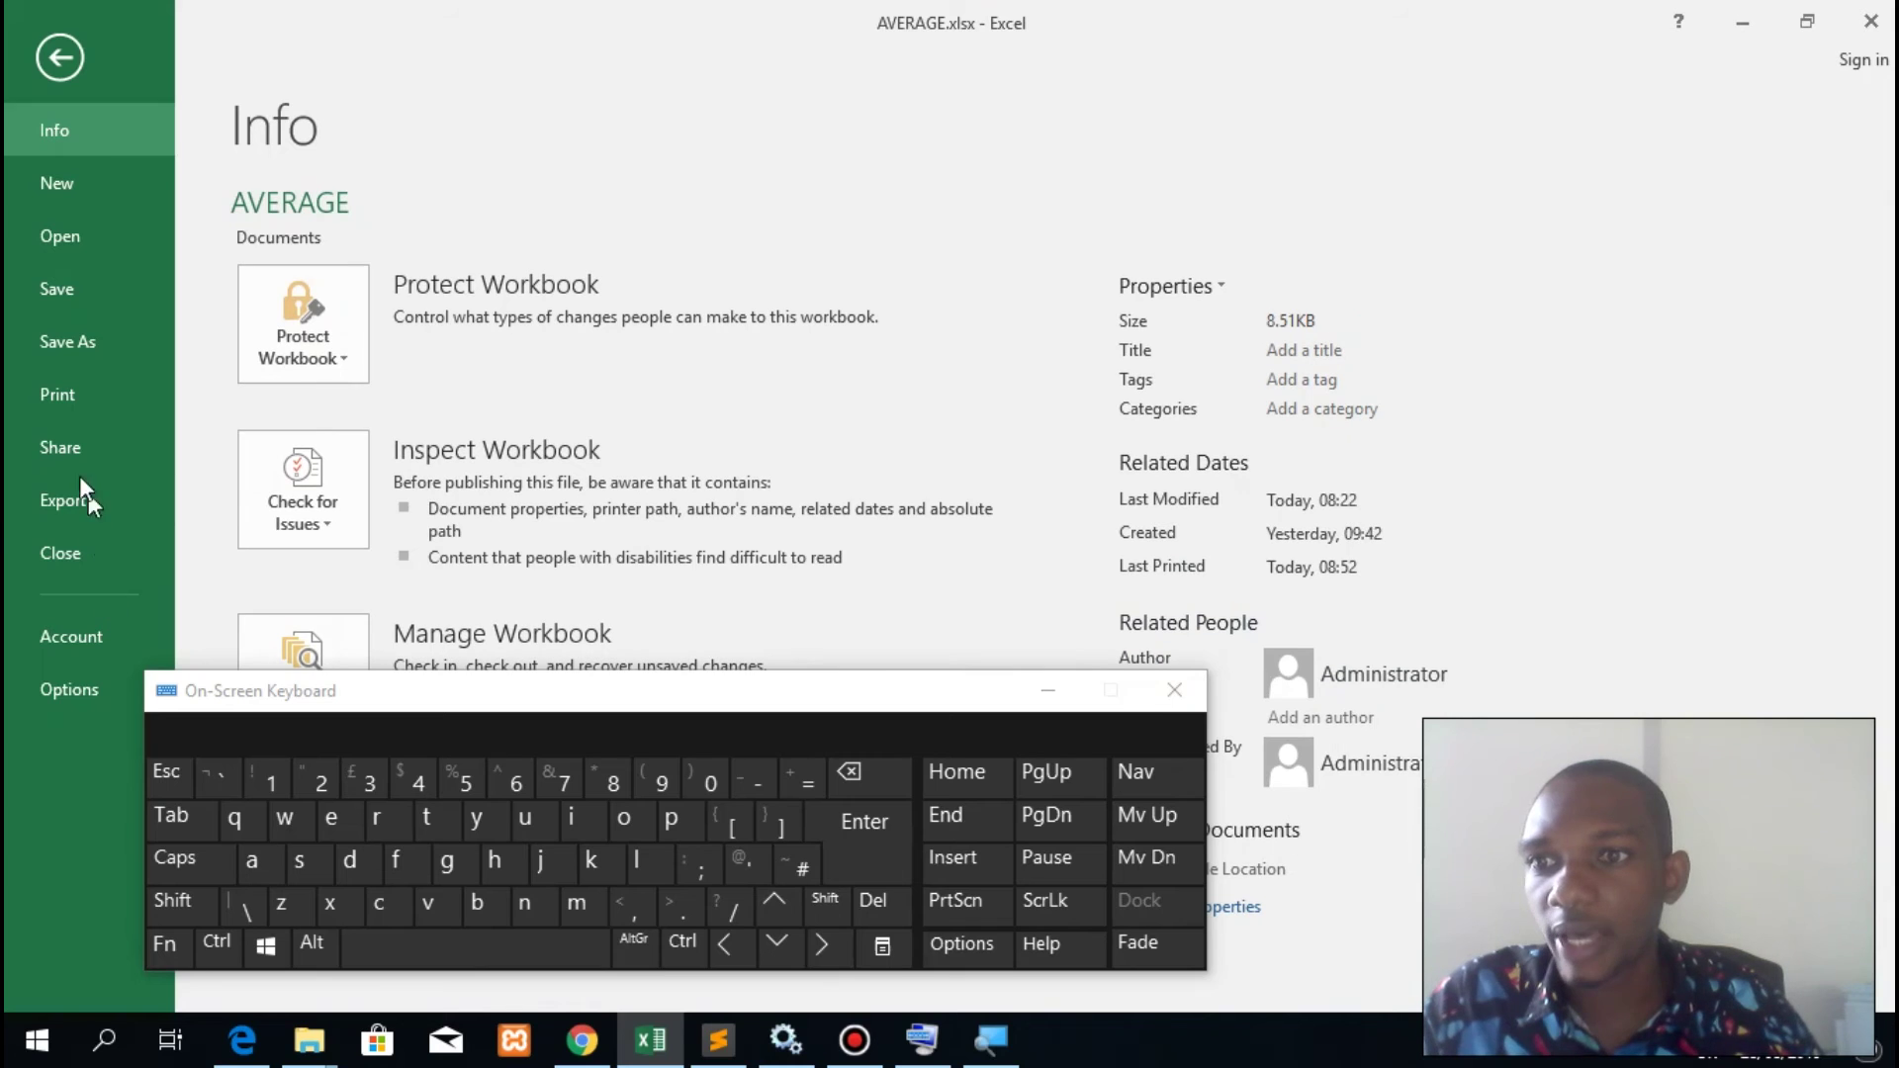
click(65, 408)
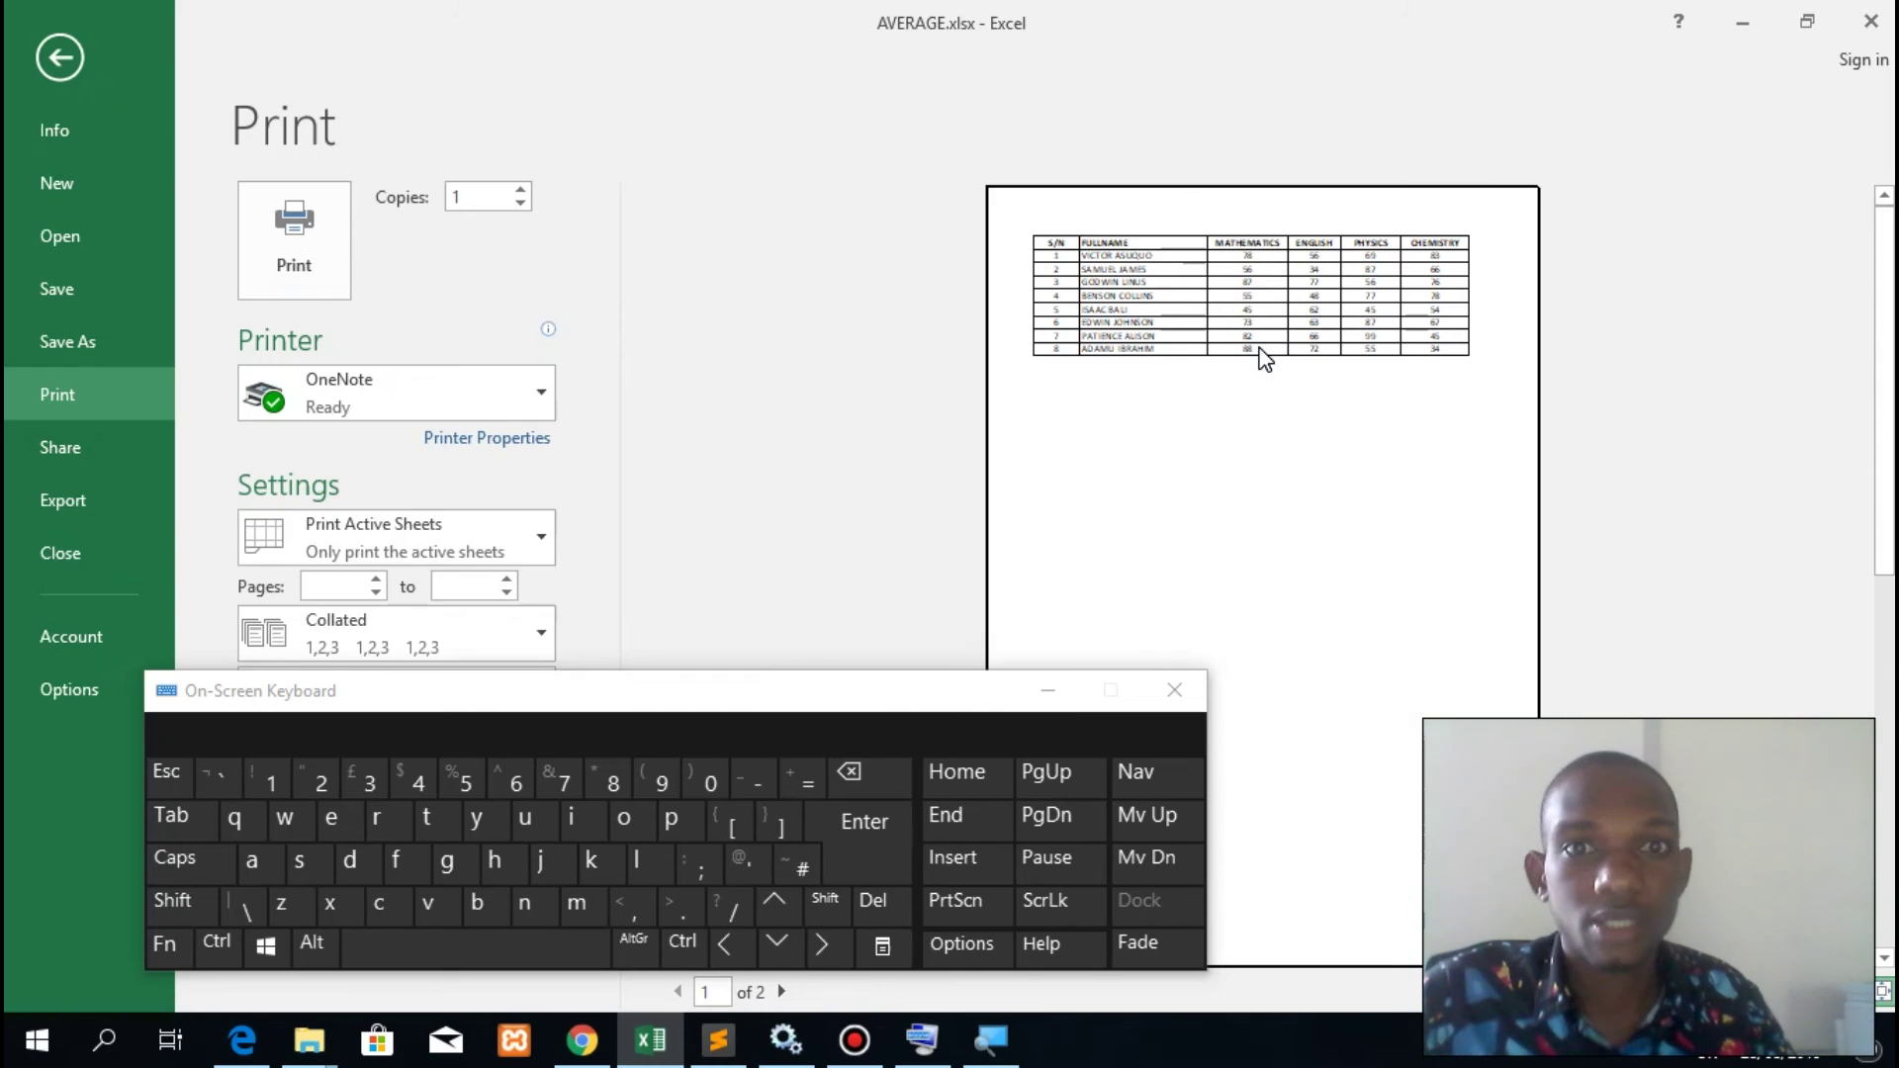
click(56, 57)
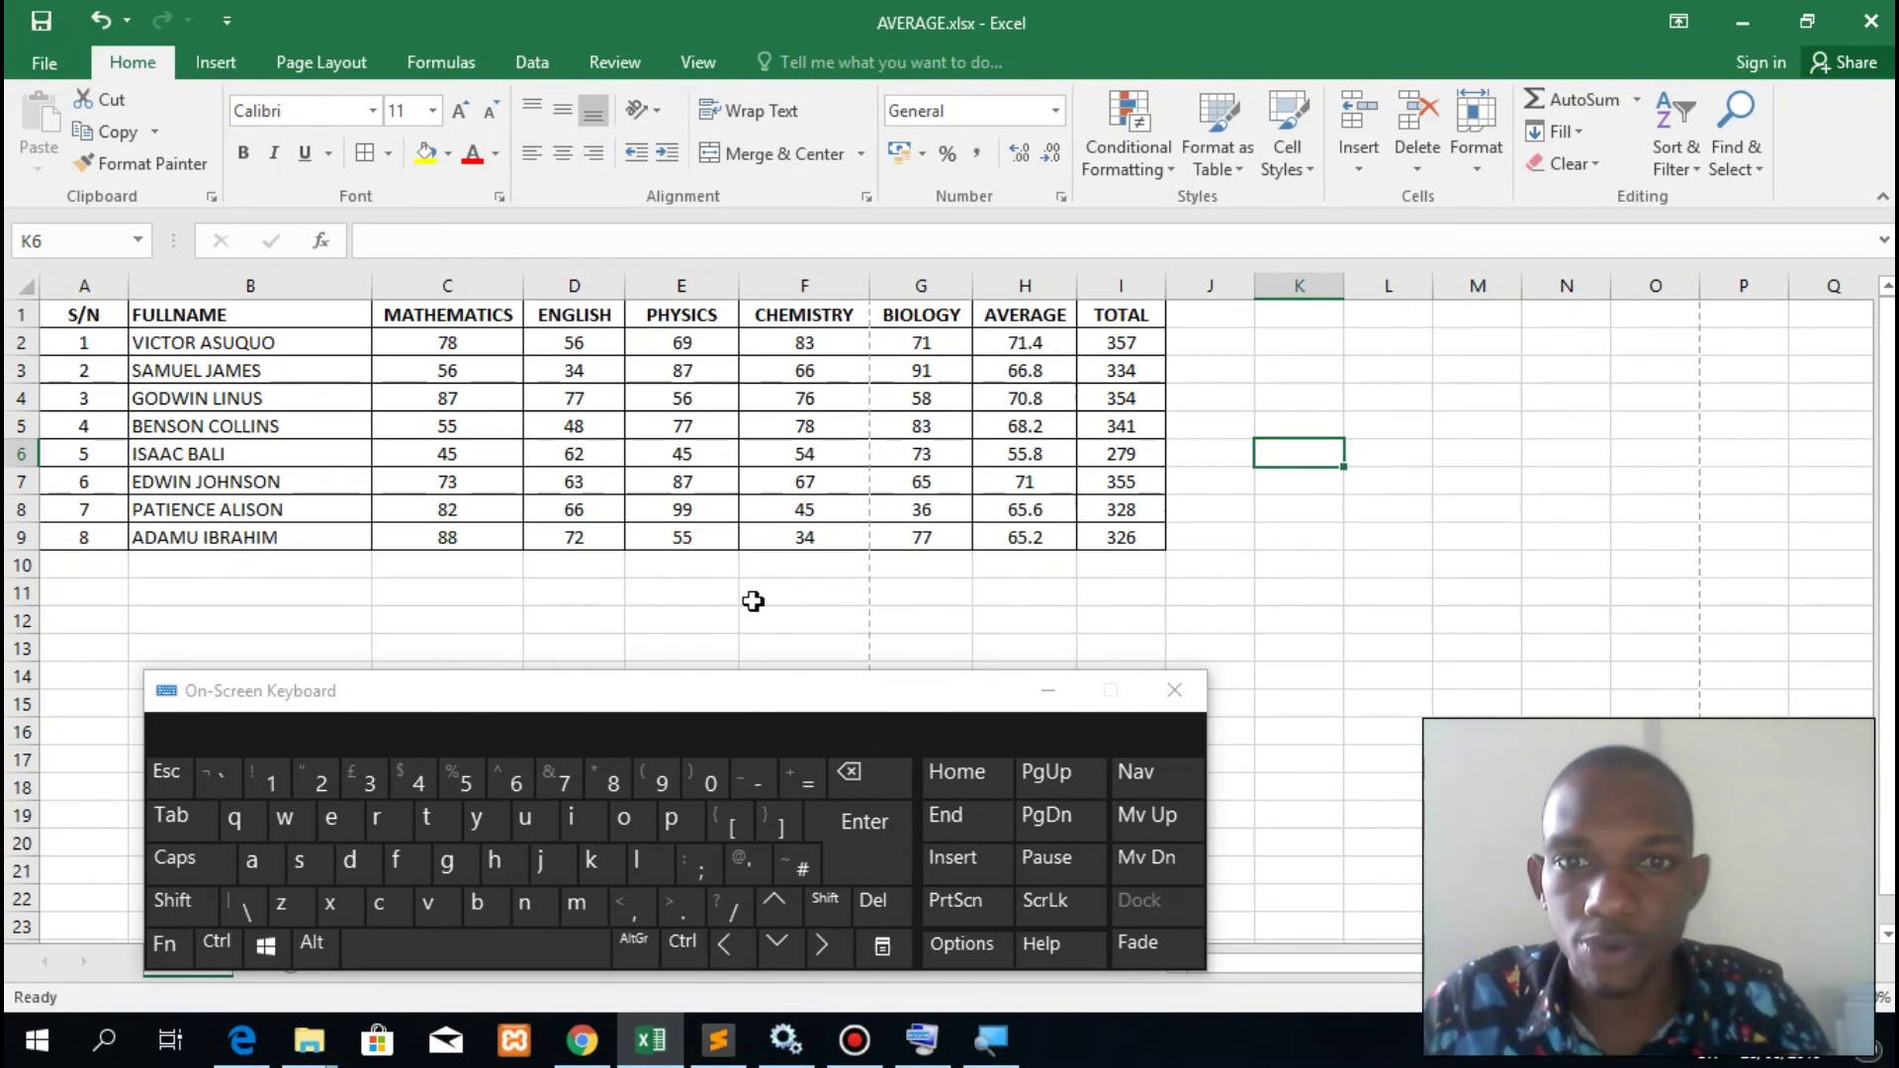
click(692, 611)
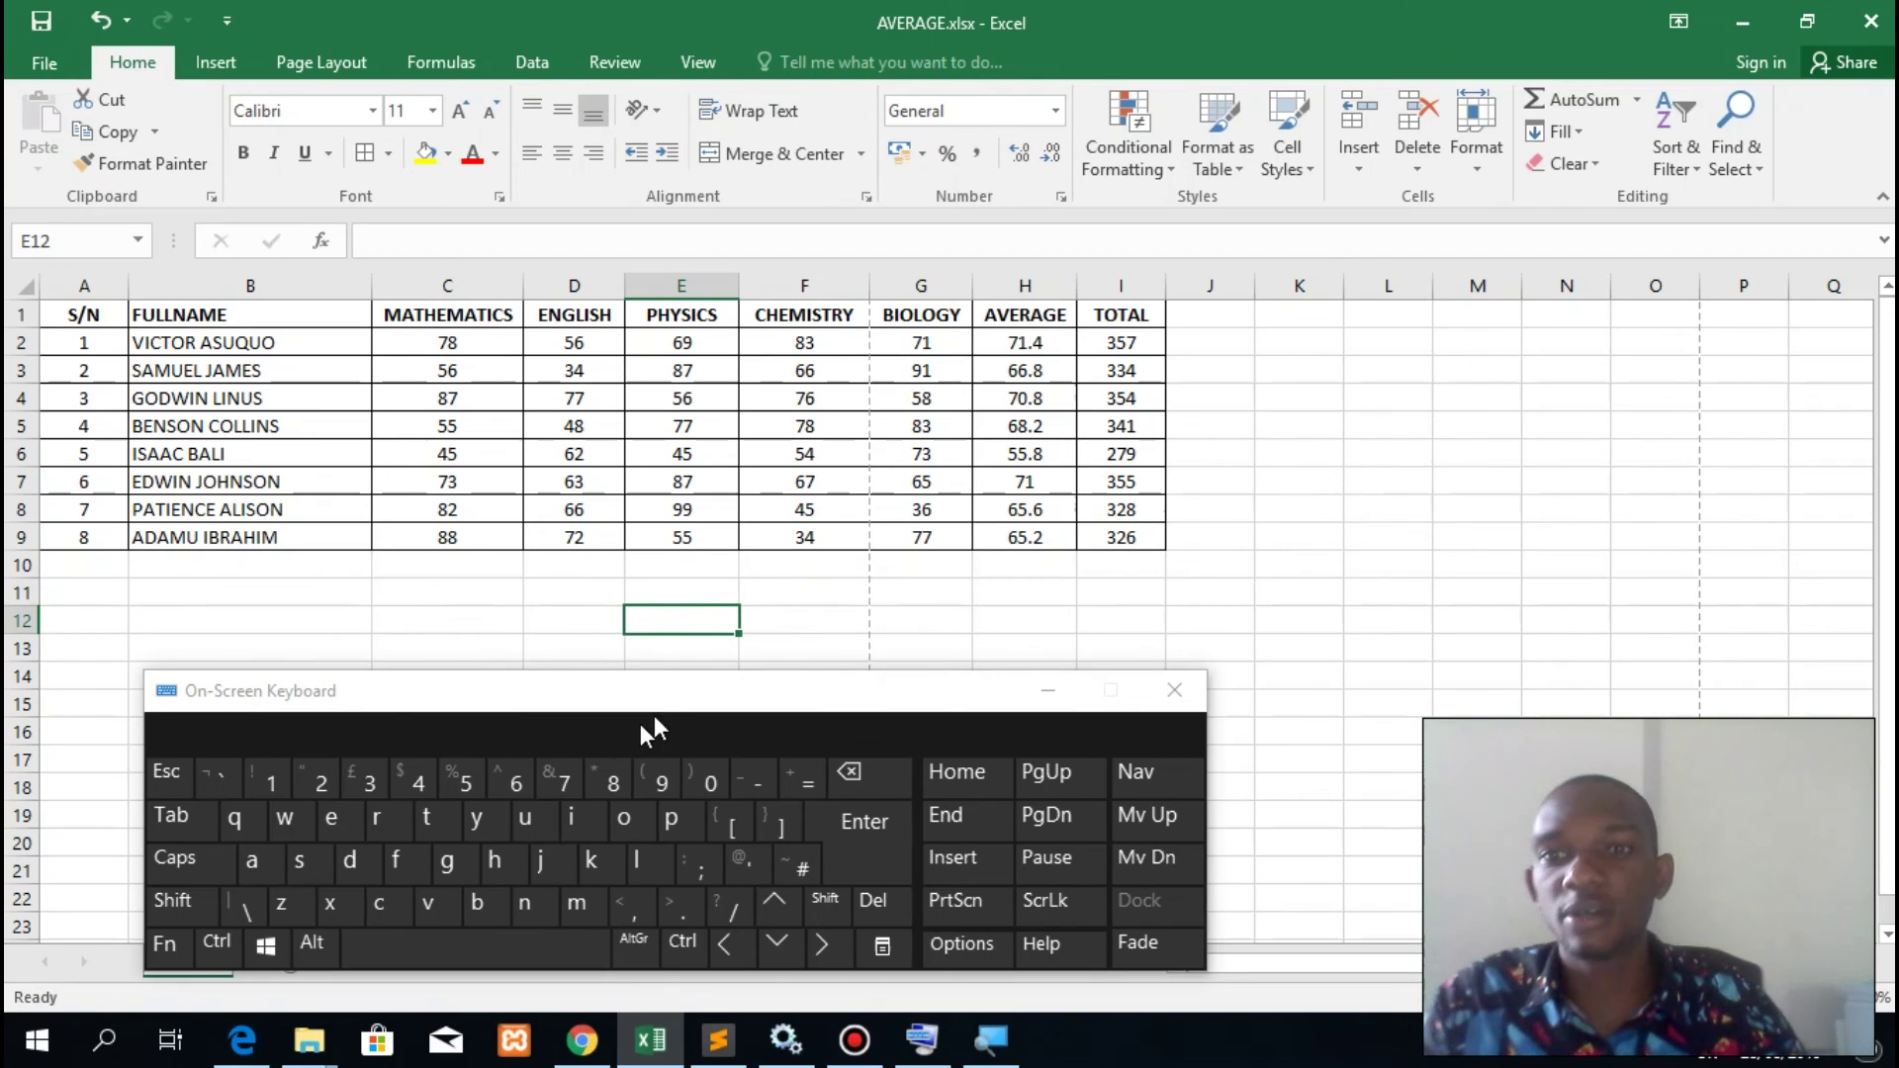
drag(667, 704, 633, 685)
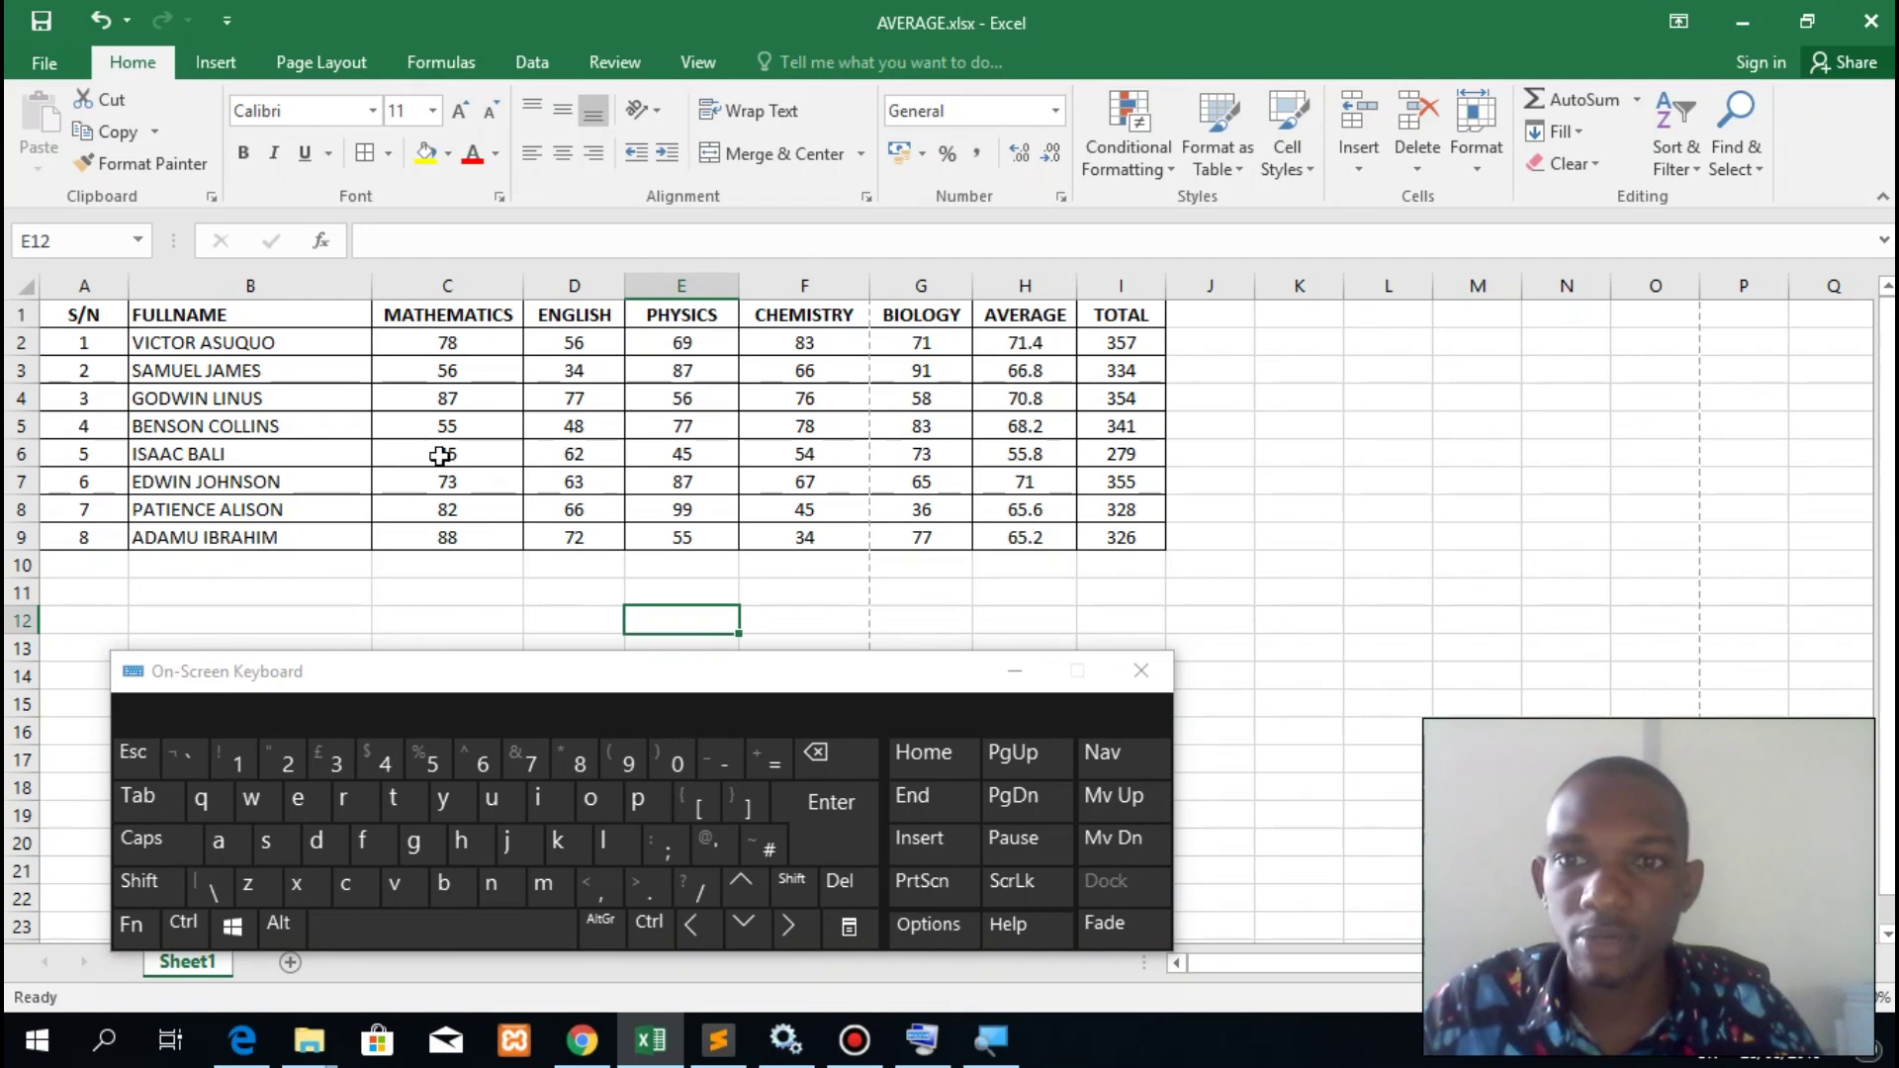
click(1380, 508)
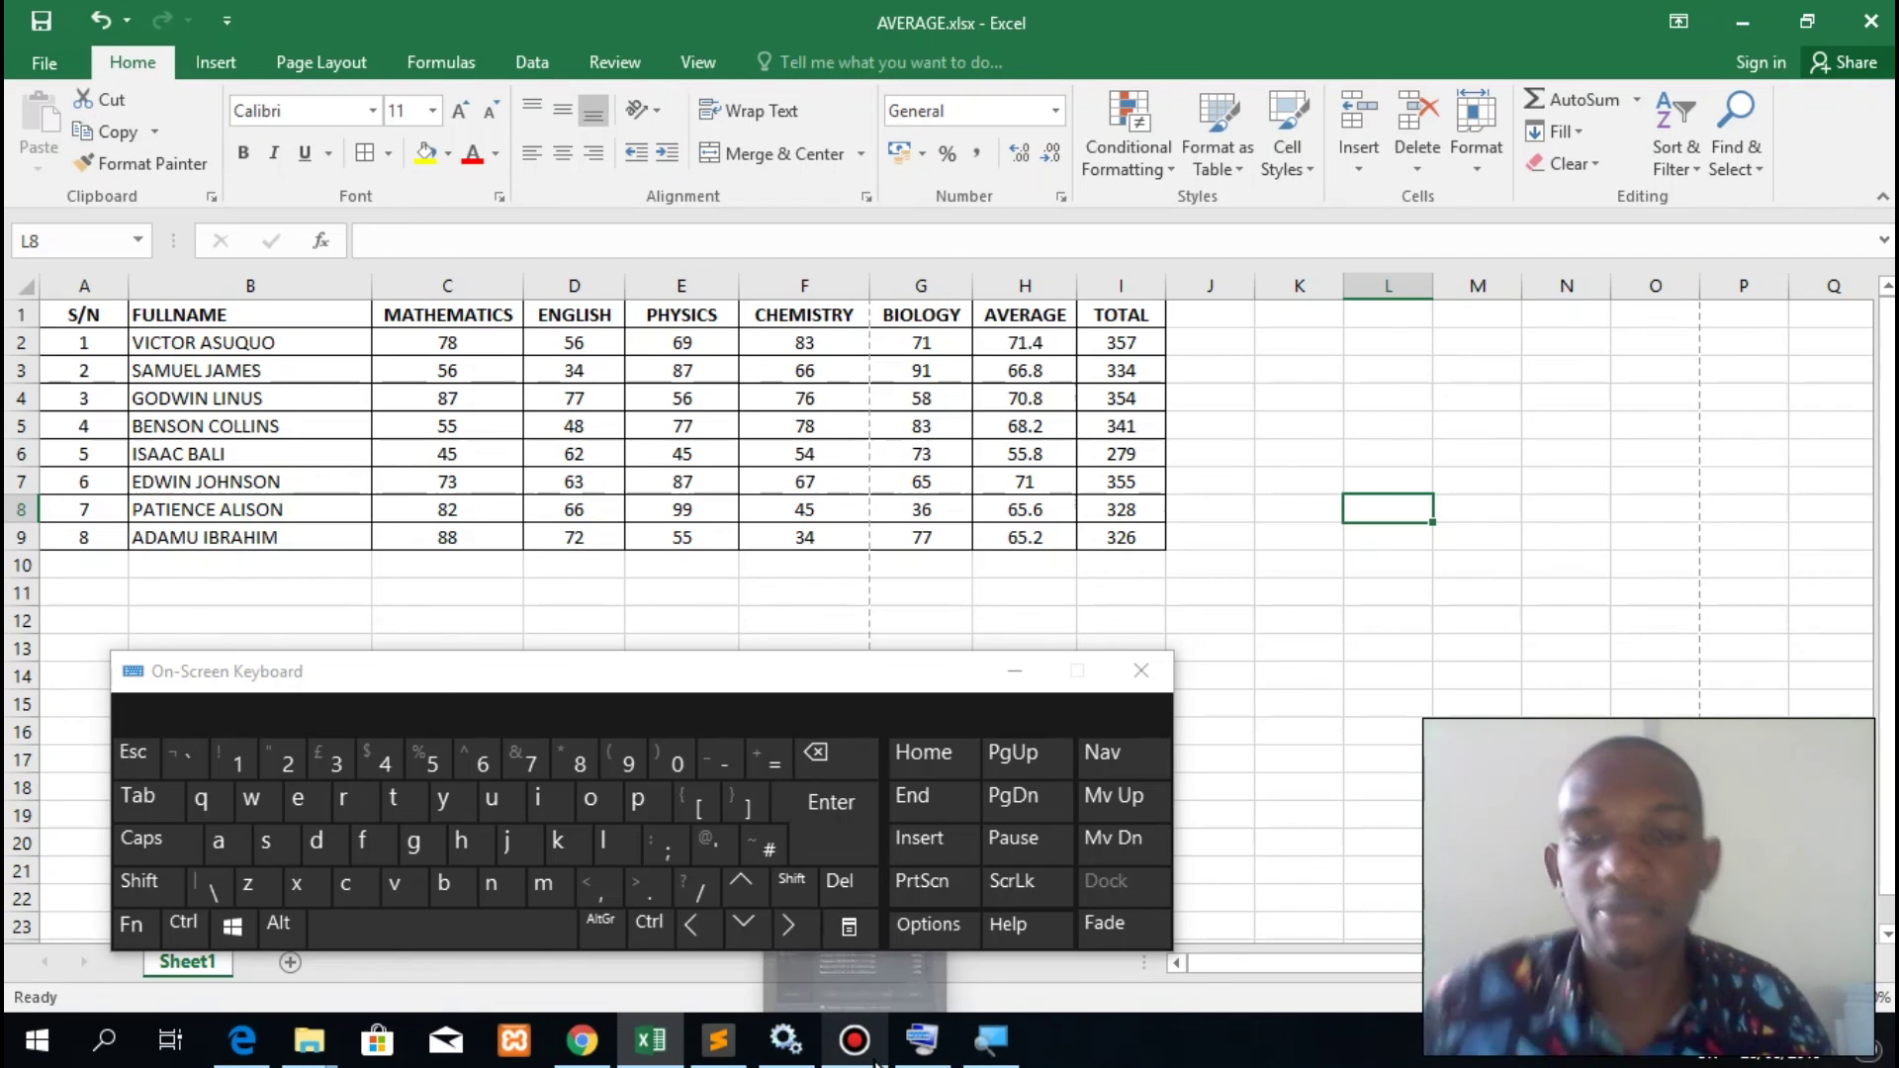
mouse_move(896, 1058)
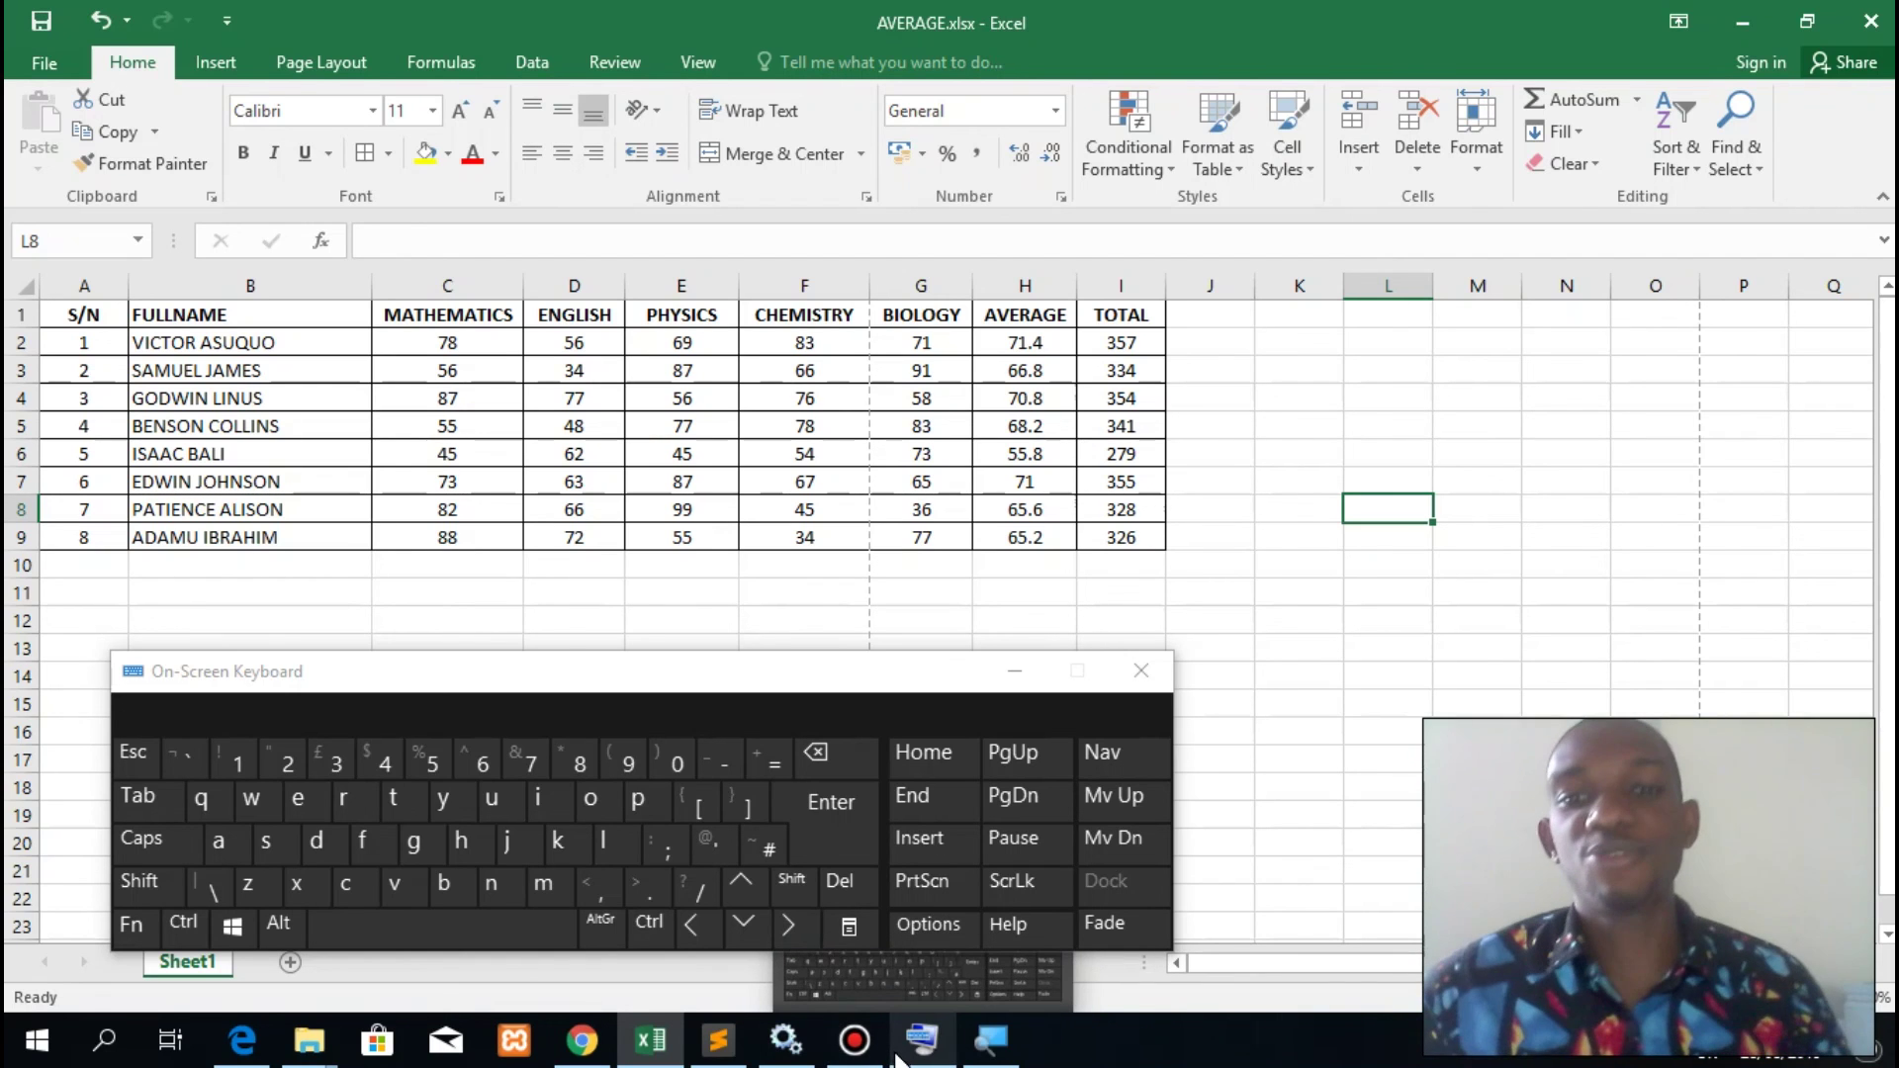
click(1271, 620)
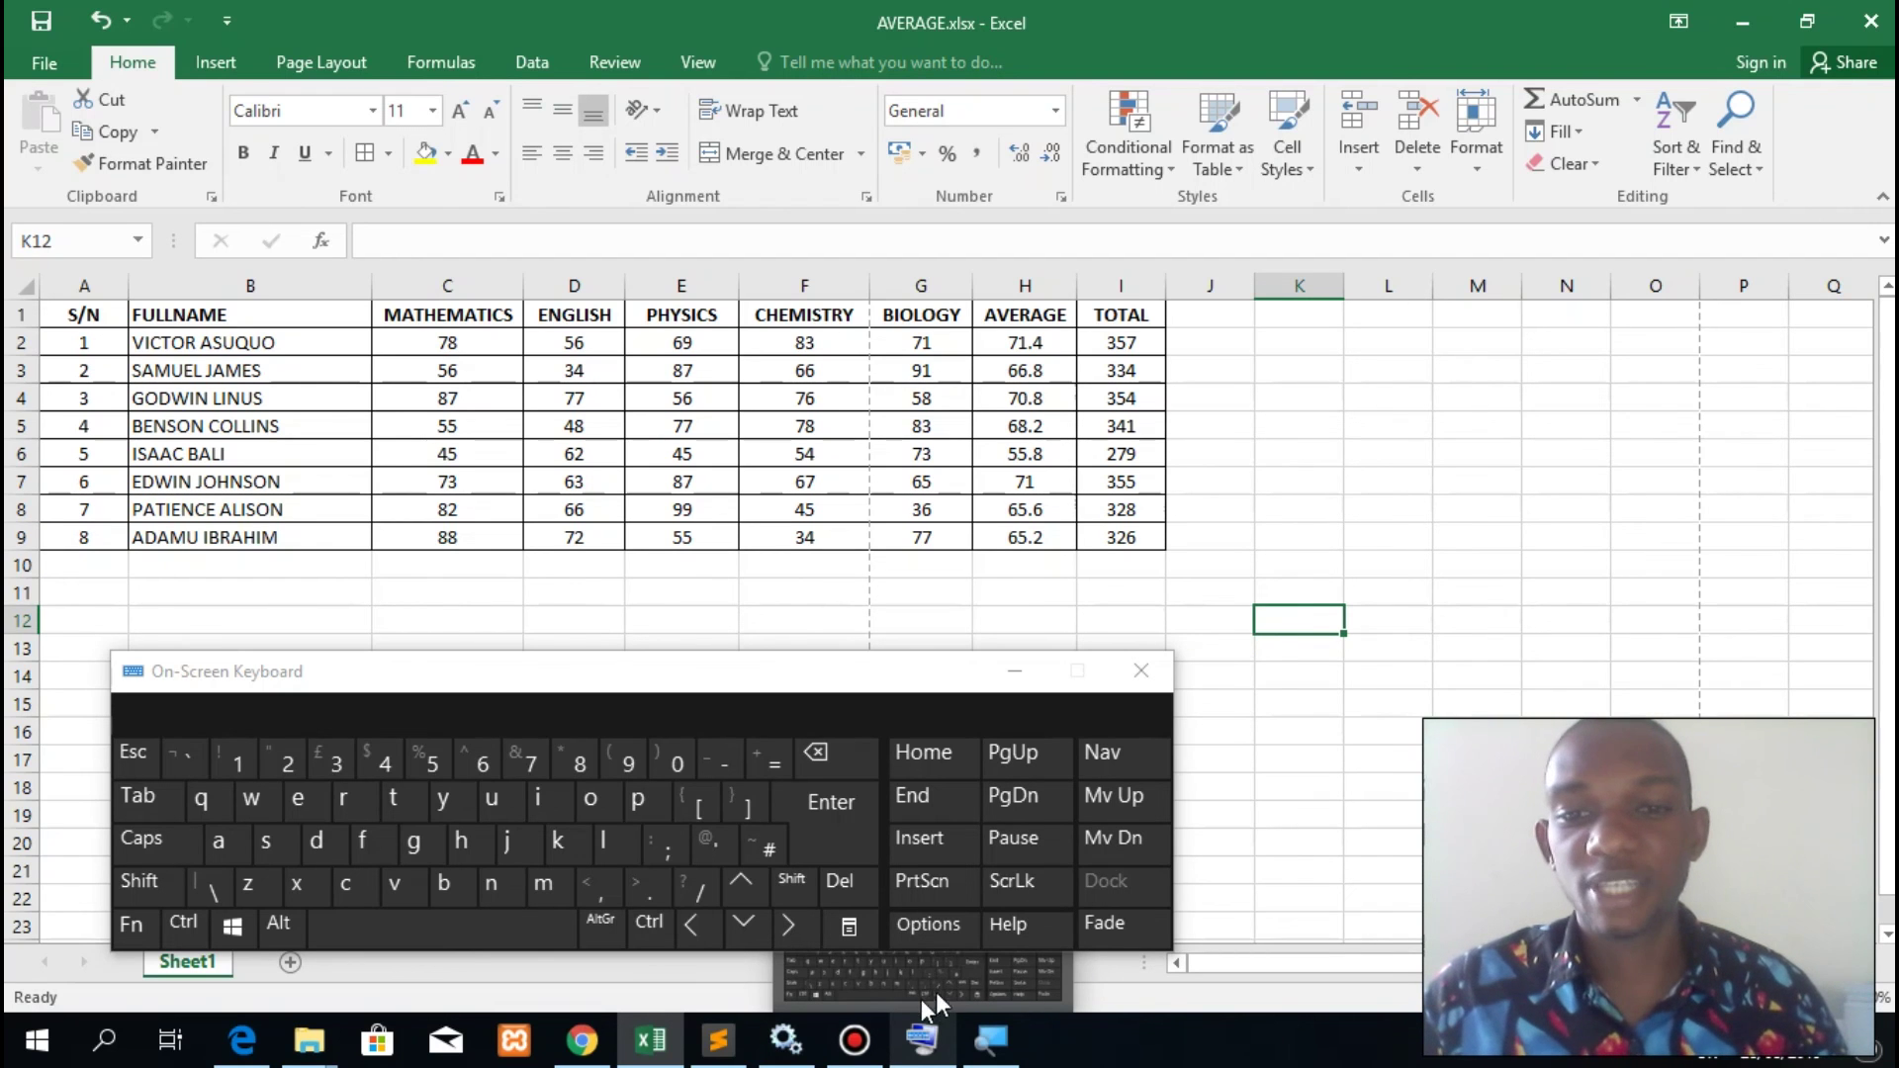
click(855, 1039)
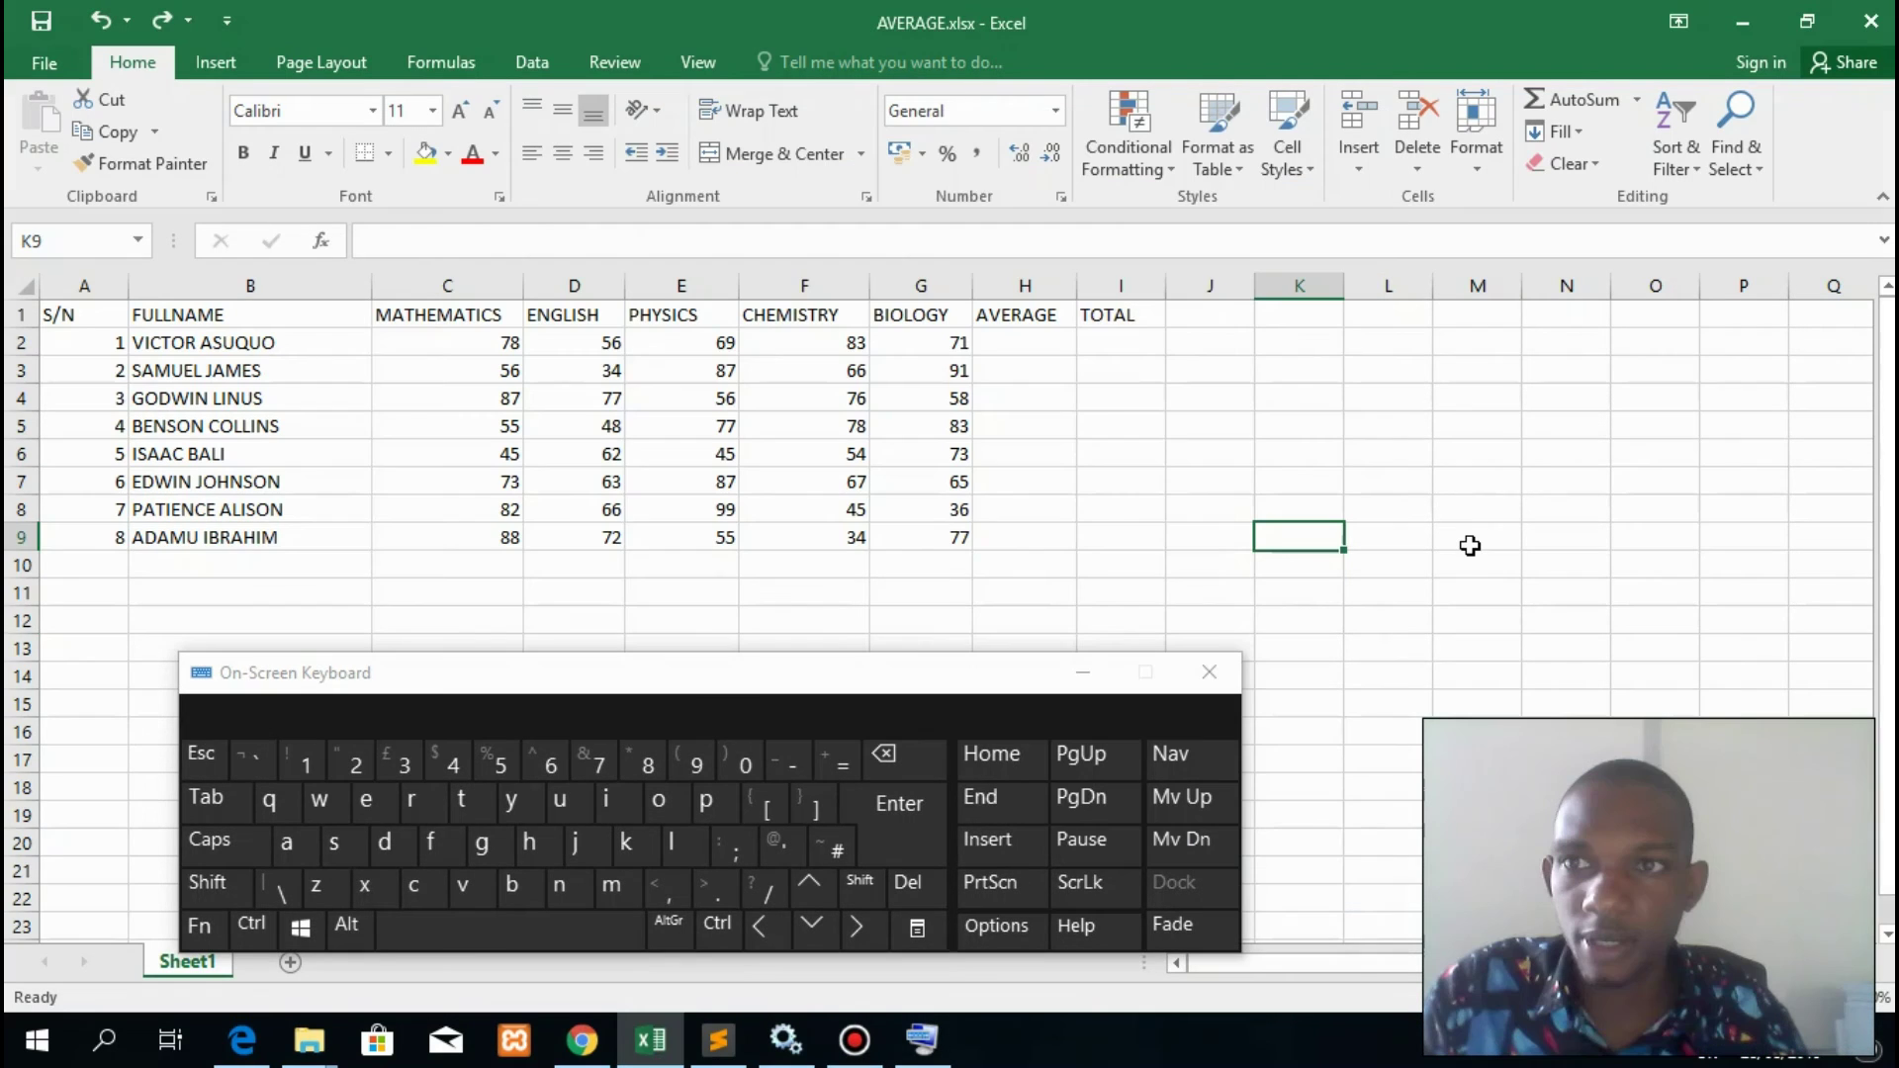